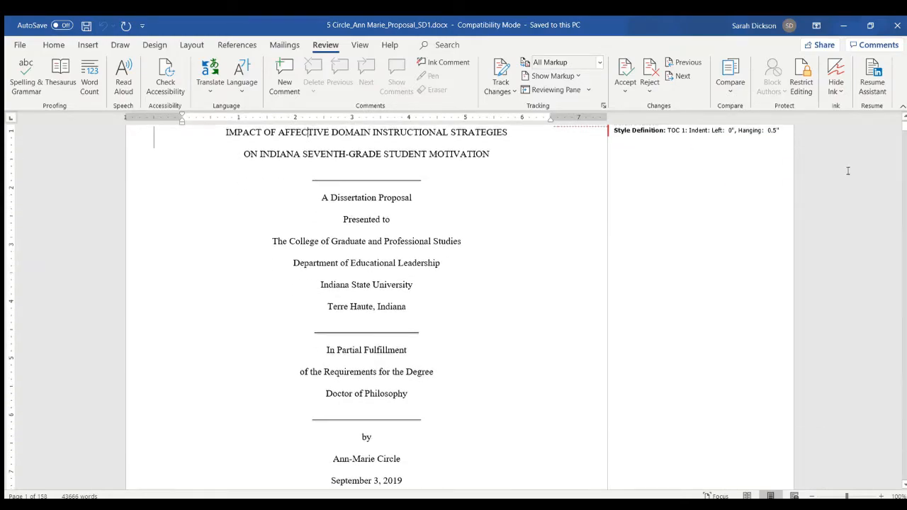
scroll(901, 128, "down", 2)
- Look through the dissertation from the title page to the REFERENCES section and return to its beginning
left_click_drag(902, 130, 881, 431)
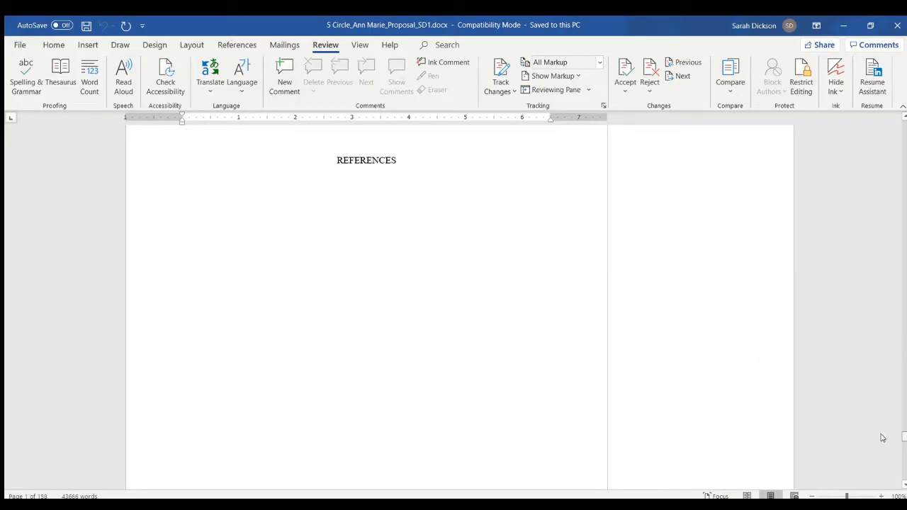
scroll(476, 231, "up", 2)
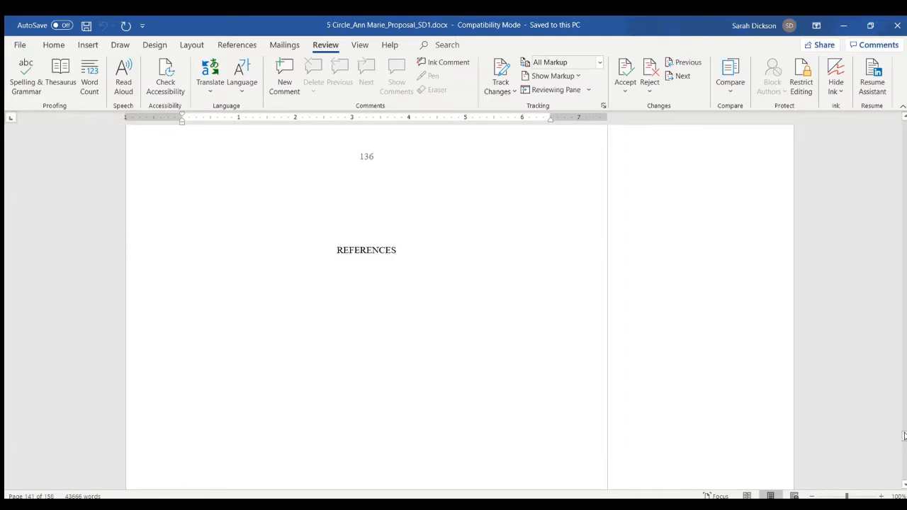
key("ctrl+Home")
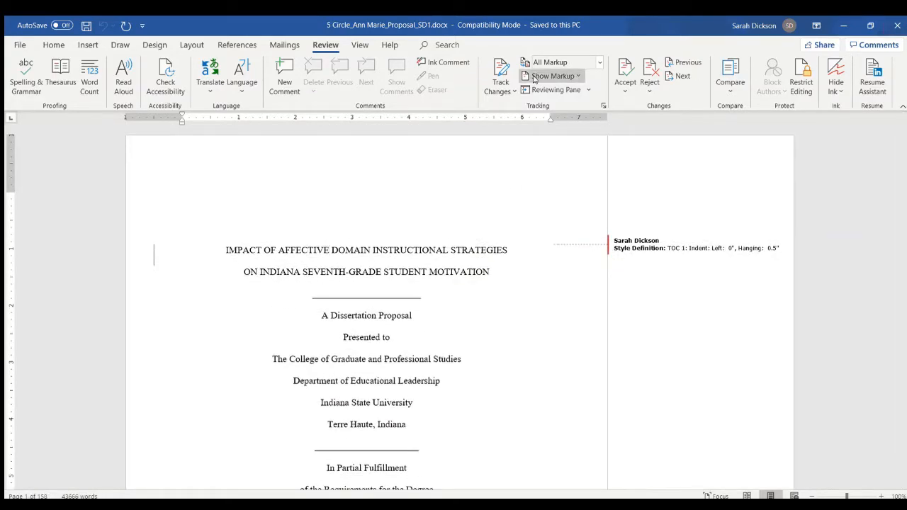
- Find and select all parenthetical text in the dissertation, covering in-text citations and standalone years in parentheses
left_click(54, 45)
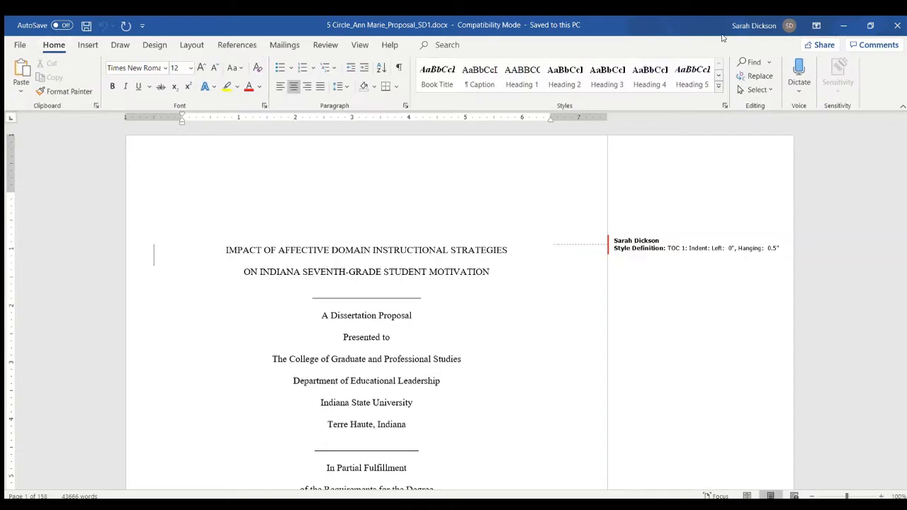
left_click(754, 75)
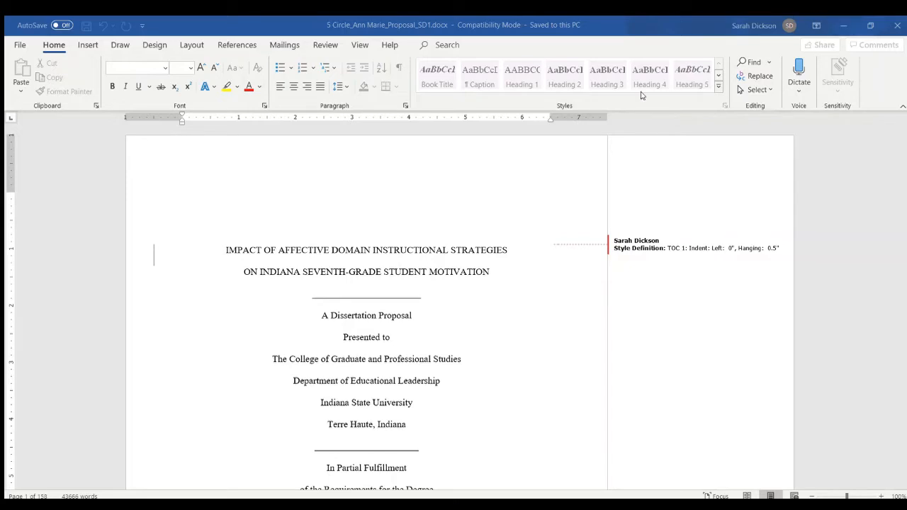
left_click(327, 251)
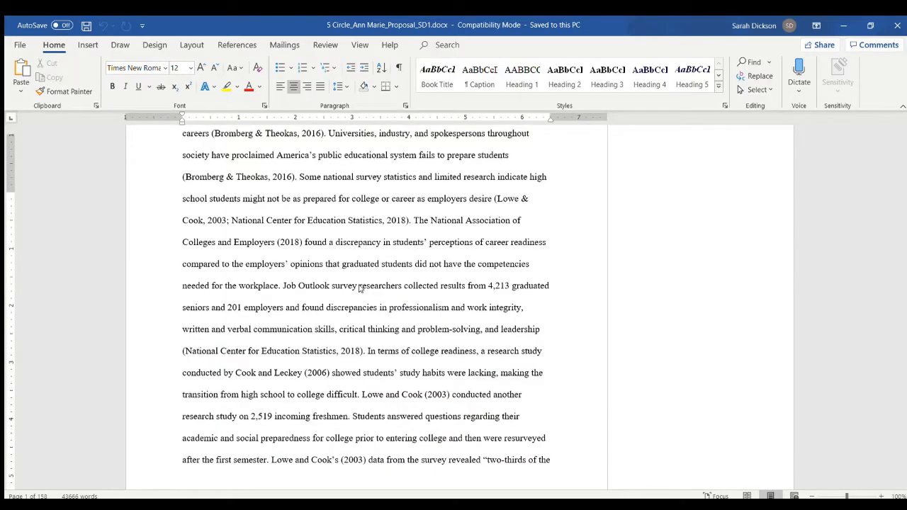
left_click(337, 182)
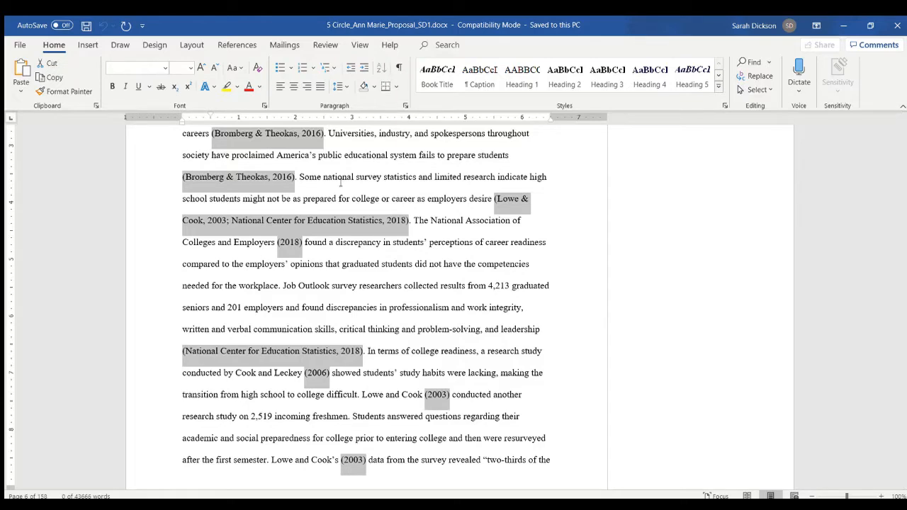
left_click(173, 504)
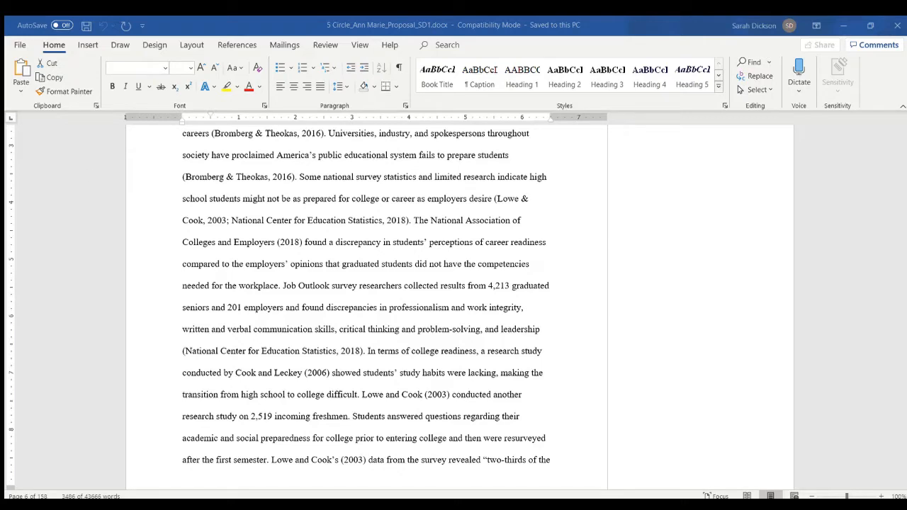
left_click(360, 331)
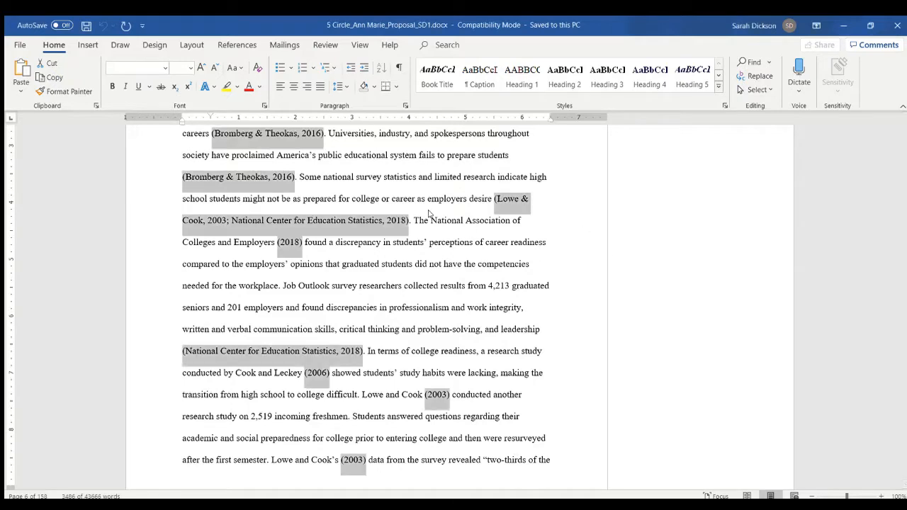
- Find and select all narrative citations in the dissertation, including the author text just before each parenthesised year
left_click(385, 188)
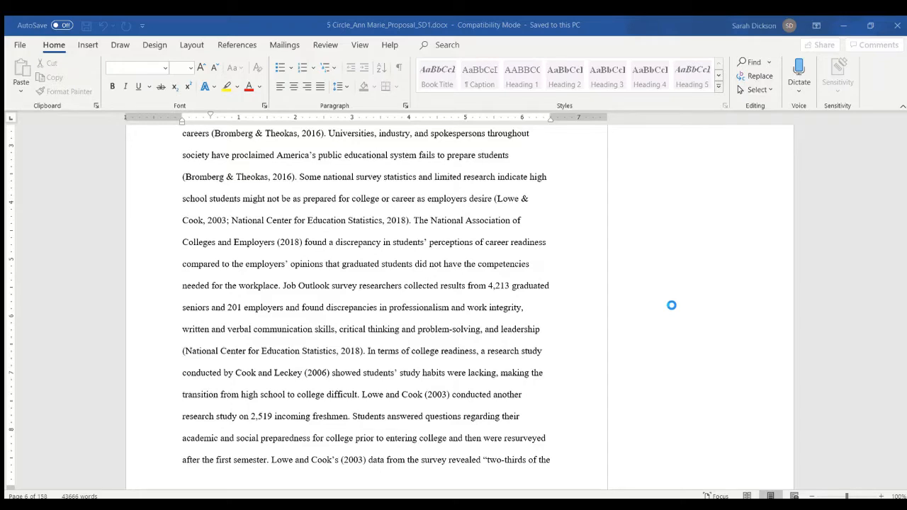
scroll(671, 305, "down", 2)
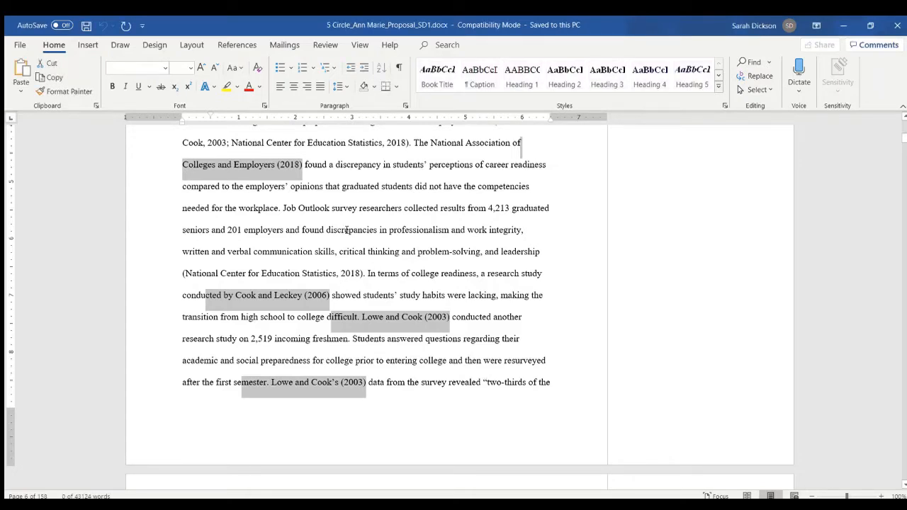
key("alt+Tab")
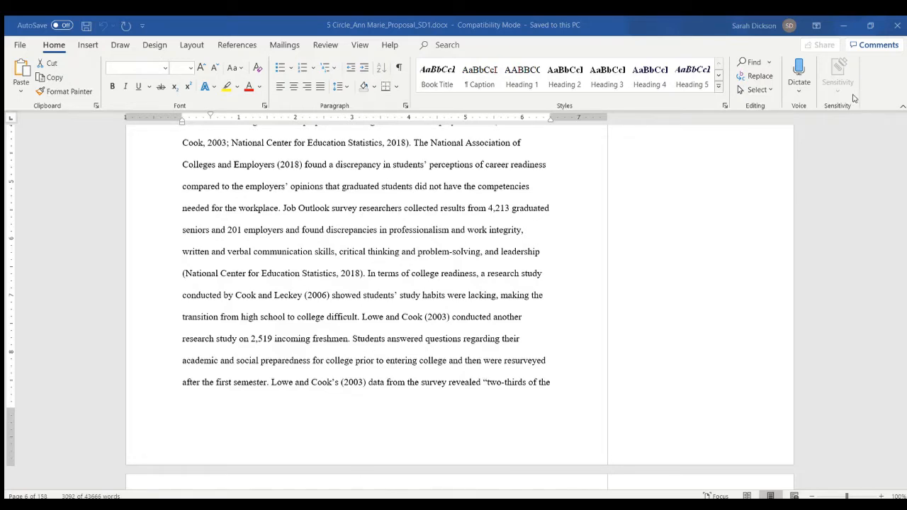
- Switch to the Book1 workbook in Excel and sort the citation list on Sheet2 by year in ascending order
key("alt+Tab")
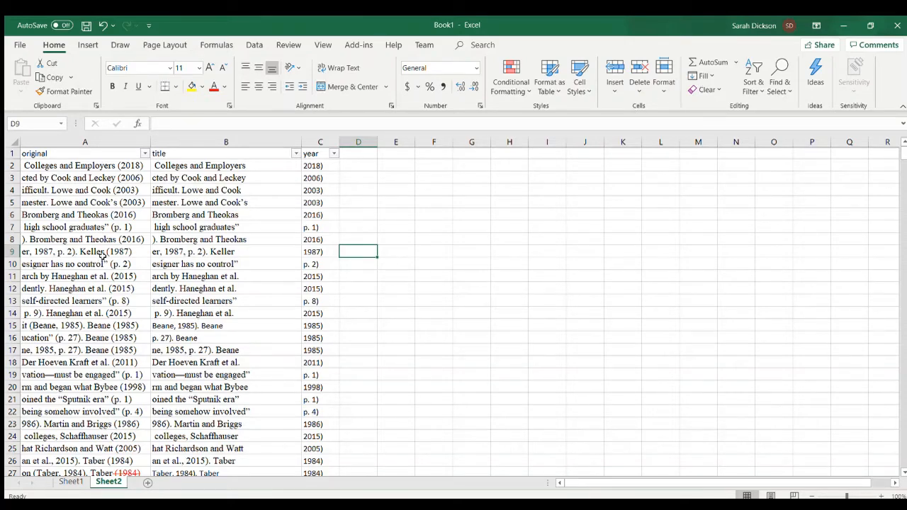
scroll(303, 235, "down", 20)
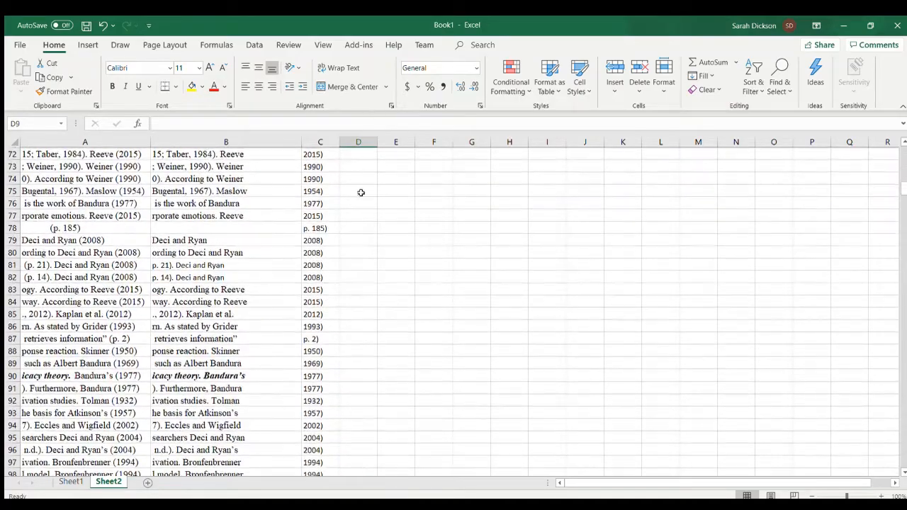
scroll(357, 352, "down", 20)
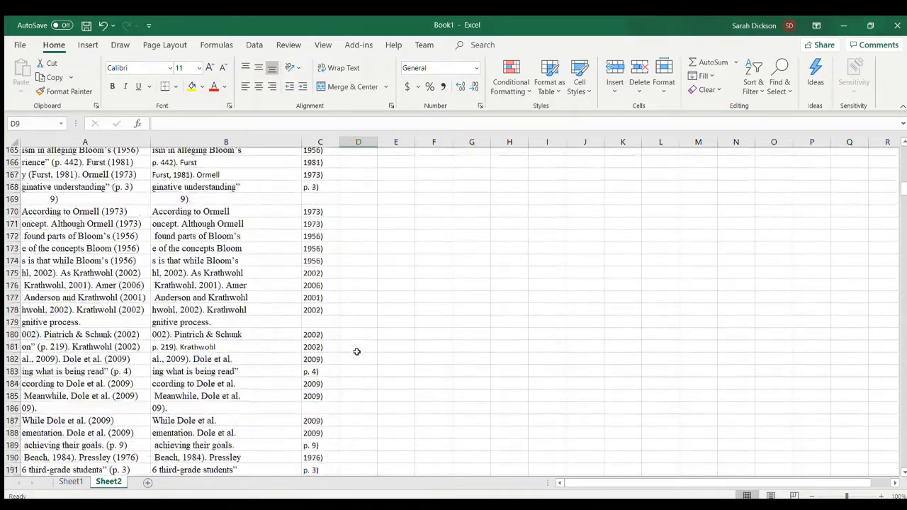
scroll(357, 352, "up", 20)
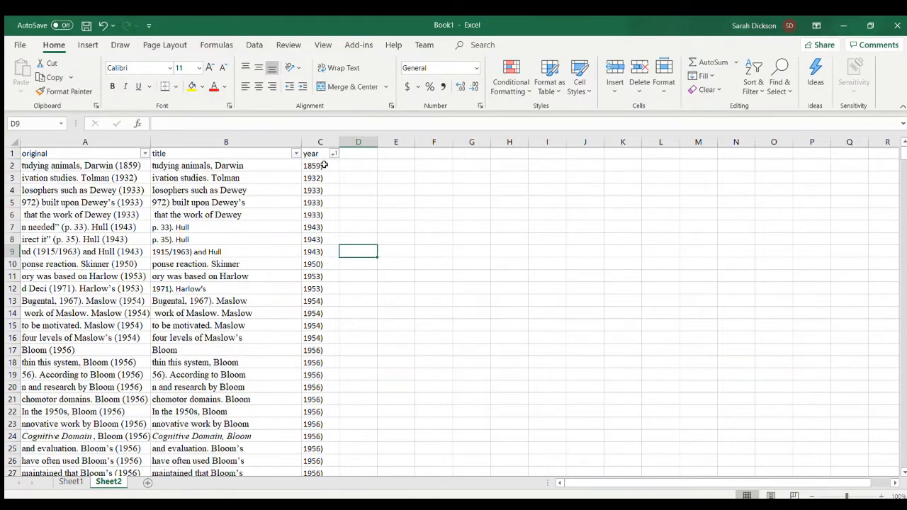
- Delete rows 468 through 584 of the sorted citation list, which hold page references and fragments without a year
scroll(312, 325, "down", 14)
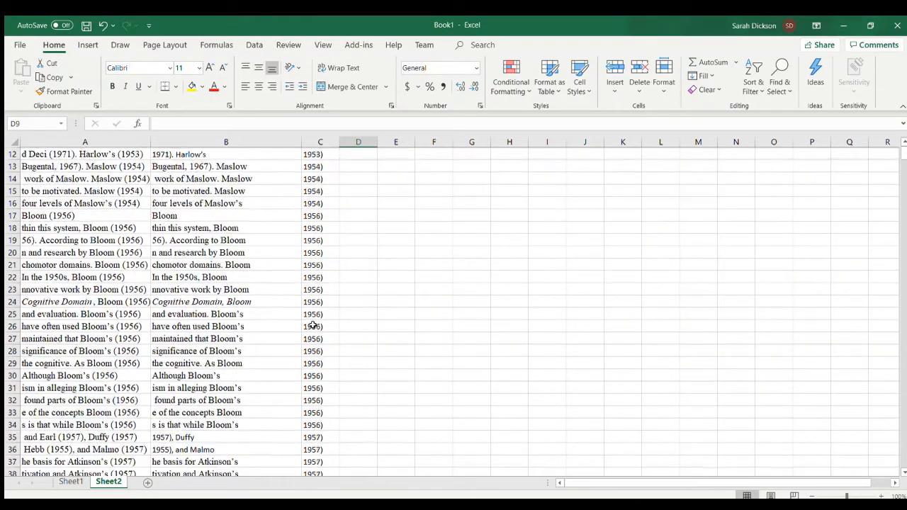
scroll(313, 325, "down", 20)
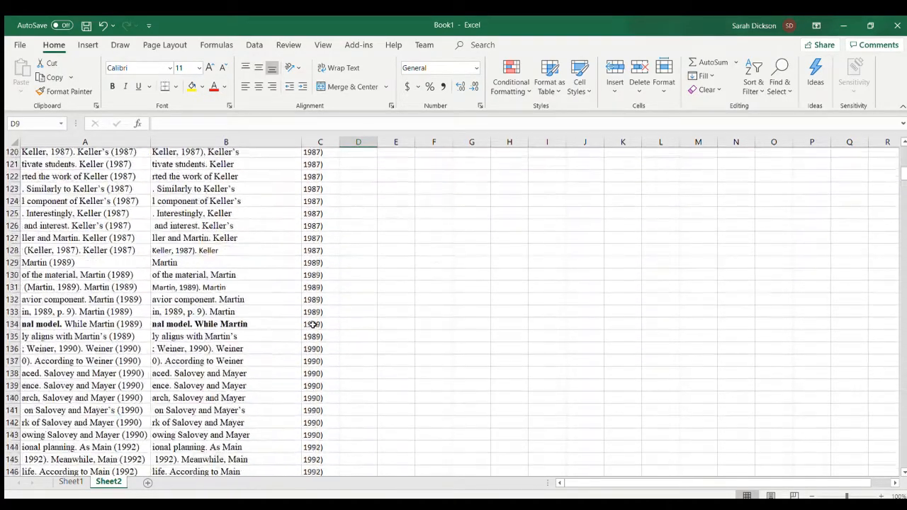
scroll(314, 317, "down", 20)
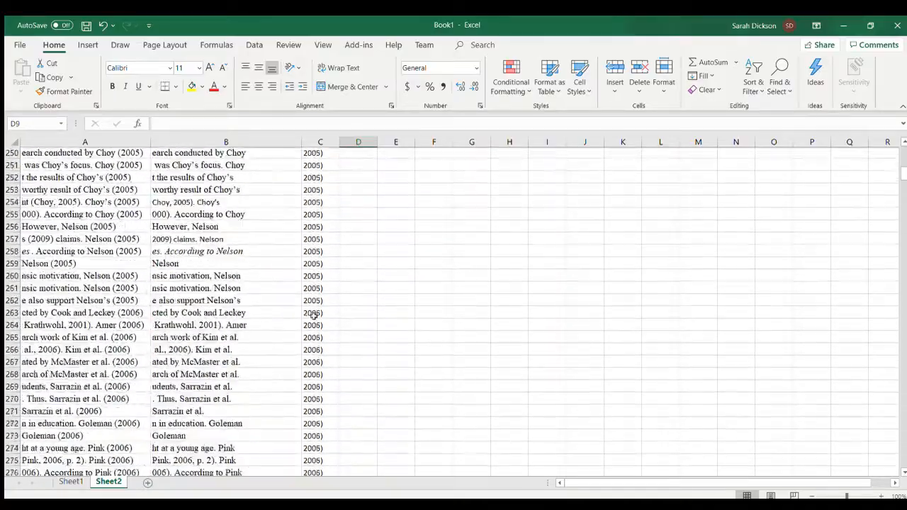
scroll(314, 317, "down", 20)
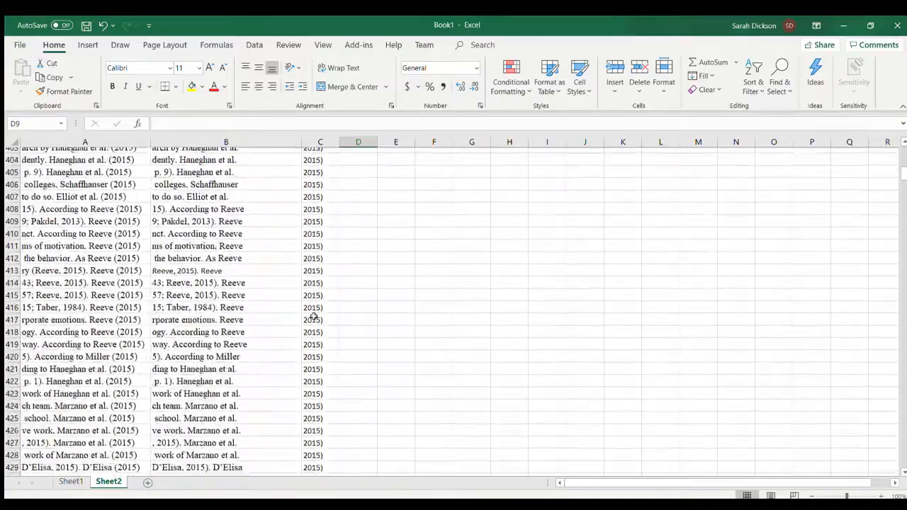
scroll(314, 317, "up", 2)
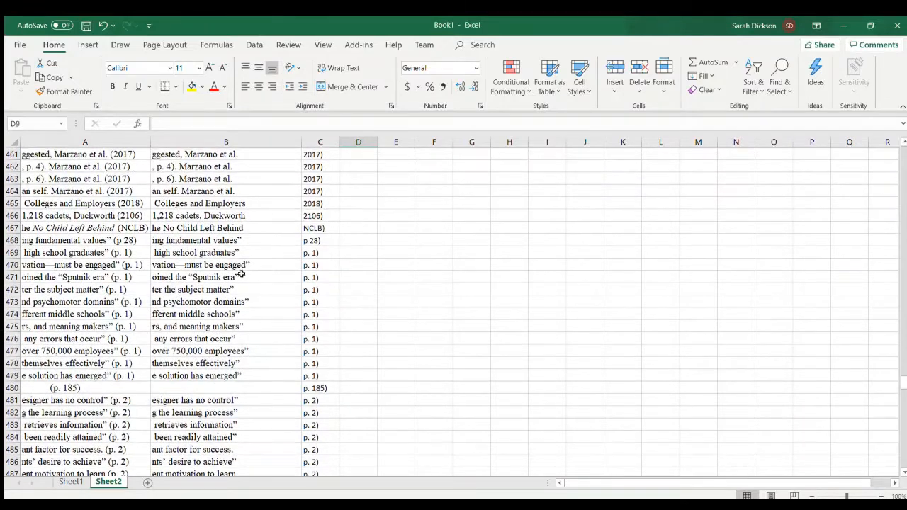
left_click(313, 241)
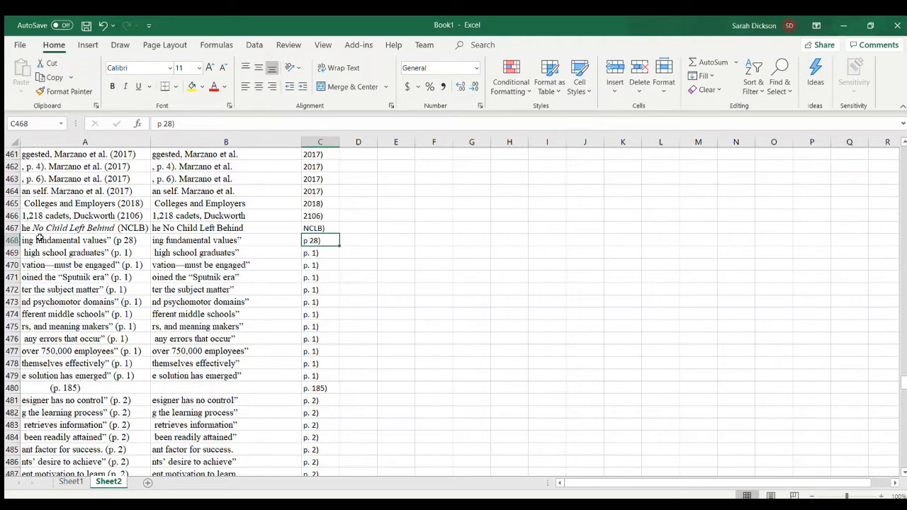
left_click(399, 505)
mouse_move(12, 241)
left_mouse_down()
mouse_move(7, 496)
mouse_move(17, 257)
left_mouse_up()
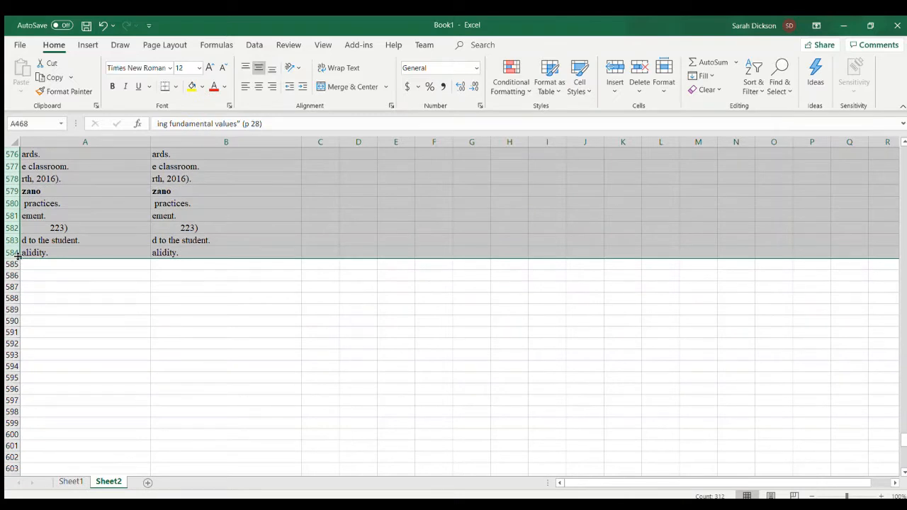
left_click(639, 67)
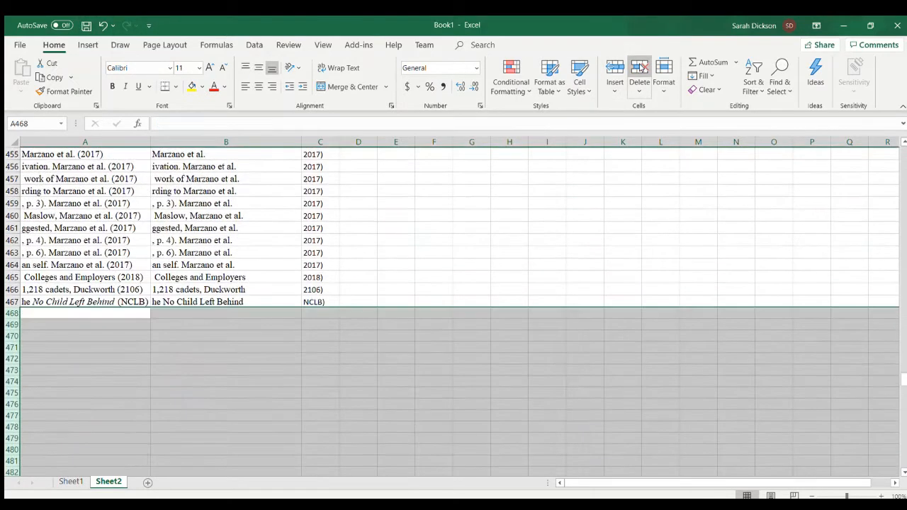
- Delete row 467, which holds the No Child Left Behind (NCLB) entry
left_click(428, 285)
left_click(13, 302)
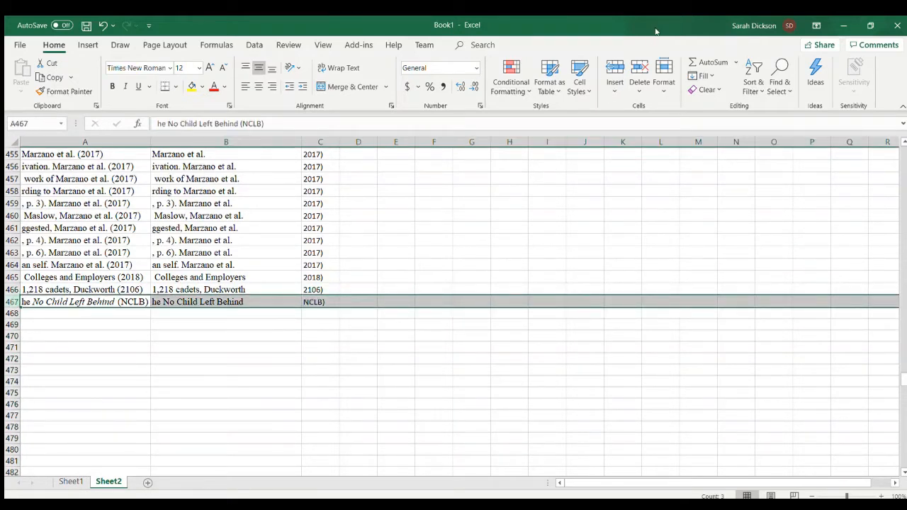
left_click(639, 67)
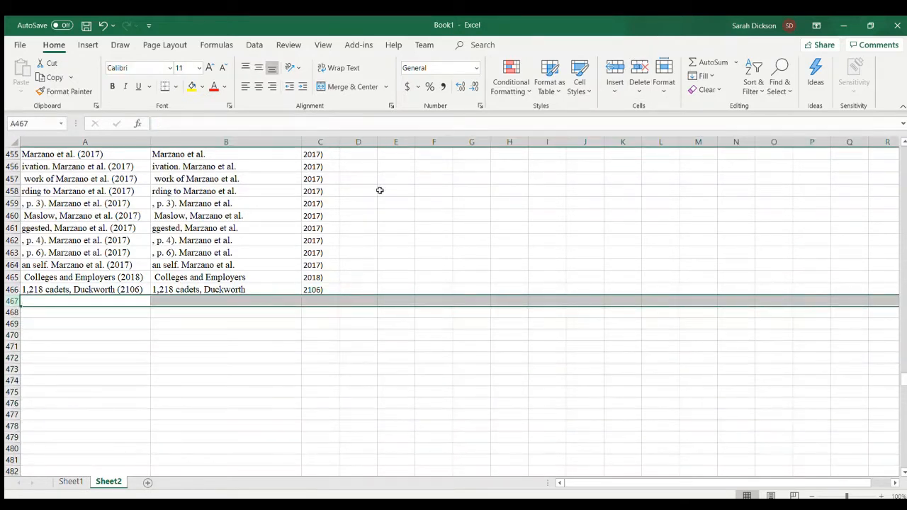
- Correct the mistyped year in cell C466 to 2016) and re-sort the list by year in ascending order
left_click(312, 290)
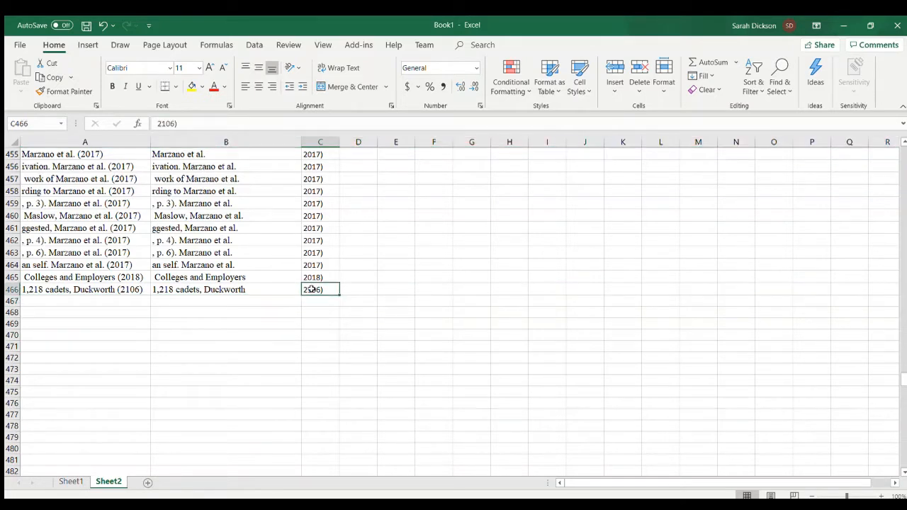
left_click(374, 504)
double_click(315, 288)
key("BackSpace")
key("BackSpace")
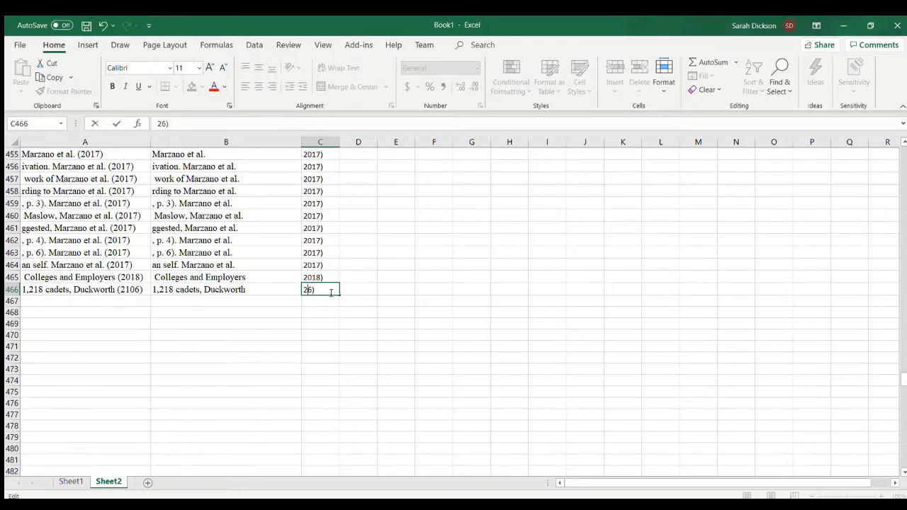
type("01")
left_click(380, 277)
scroll(316, 177, "up", 20)
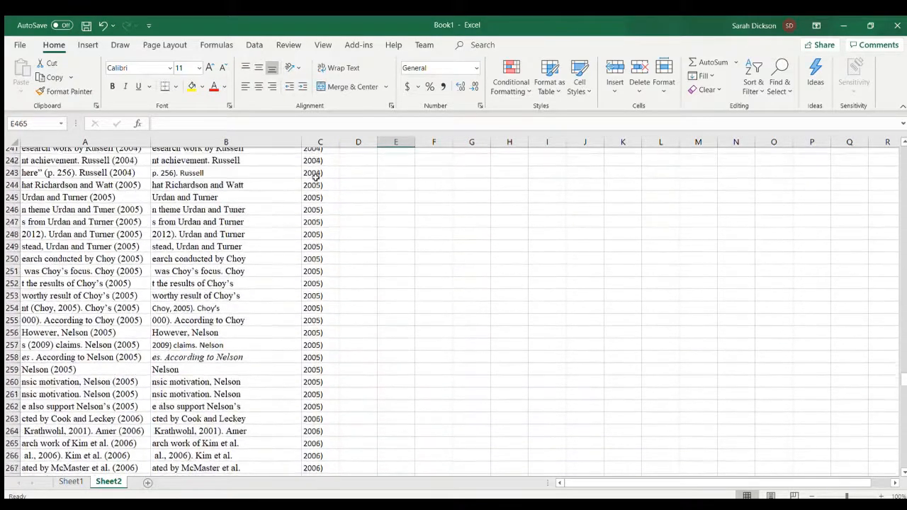
scroll(316, 177, "up", 20)
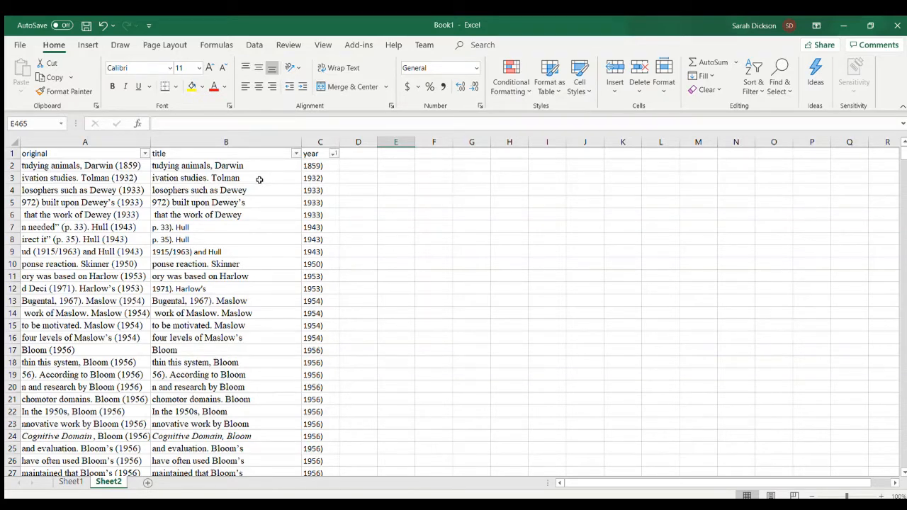
- Select the whole citation list from A1 to C466 and remove the filter from its original, title and year columns
left_click_drag(101, 153, 315, 155)
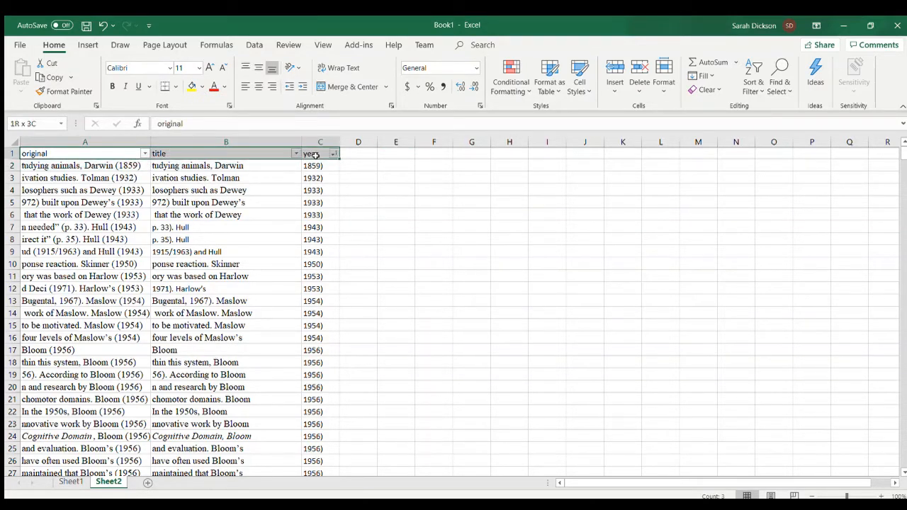
key("ctrl+shift+Down")
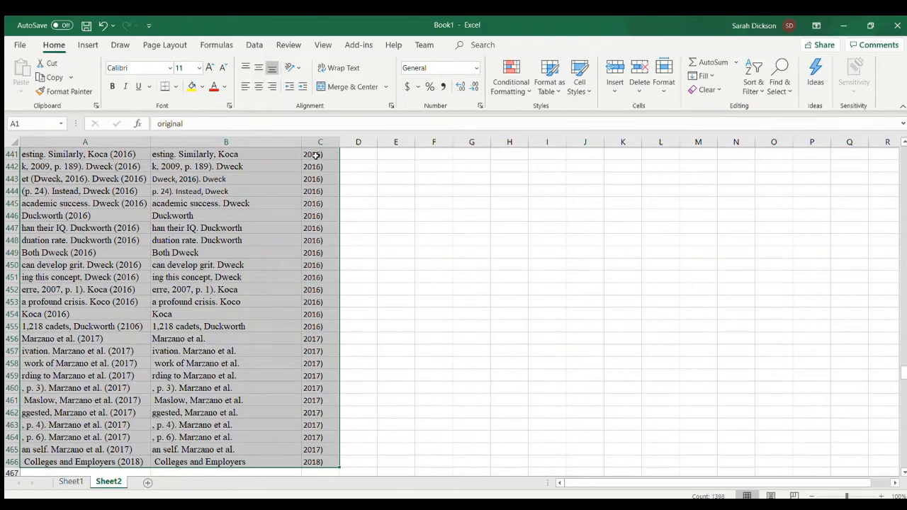
left_click(254, 45)
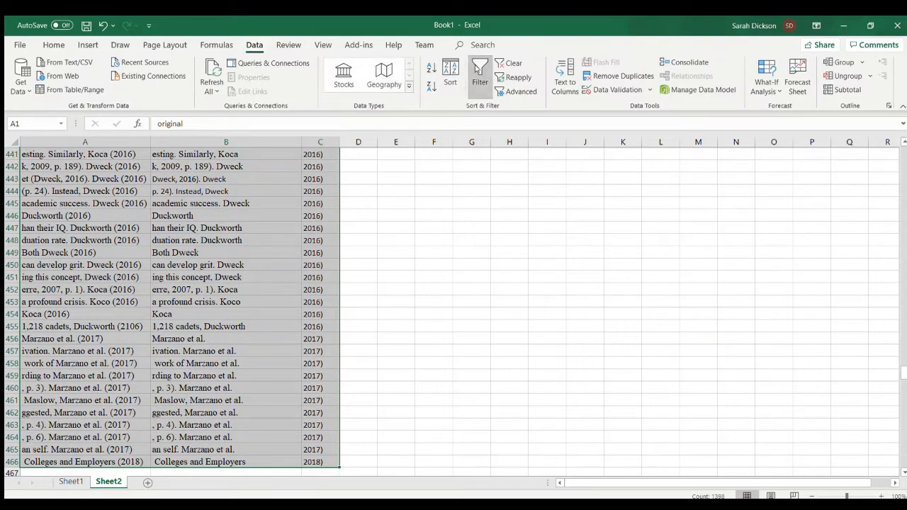
left_click(477, 69)
scroll(258, 220, "up", 20)
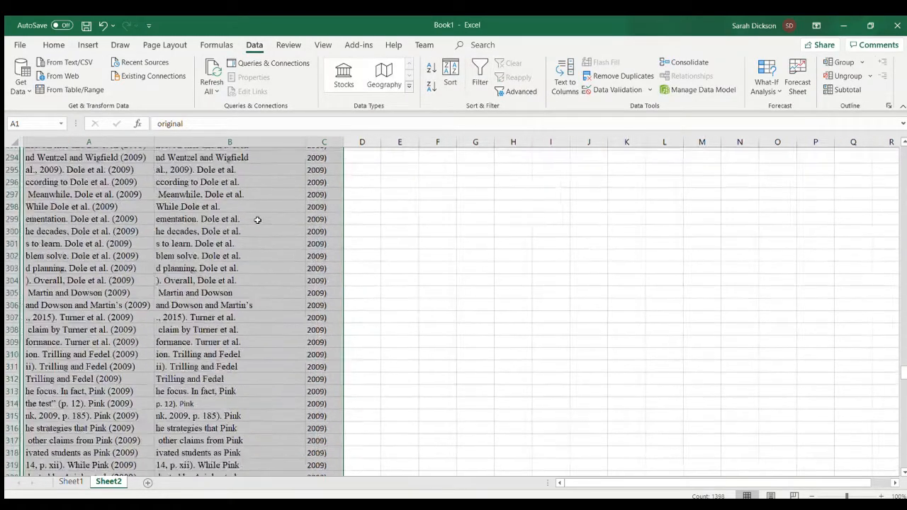
scroll(258, 220, "up", 20)
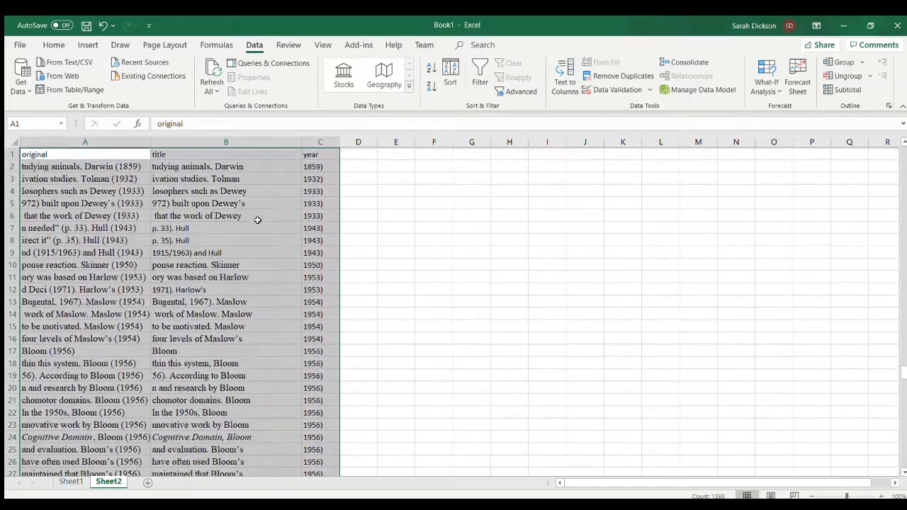
- Delete the header row with the original, title and year labels from the citation list
left_click(12, 153)
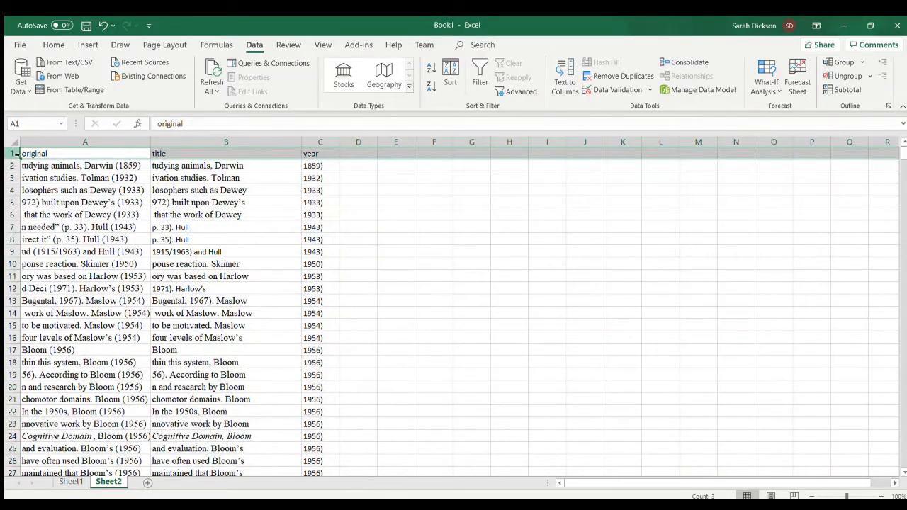
left_click(53, 45)
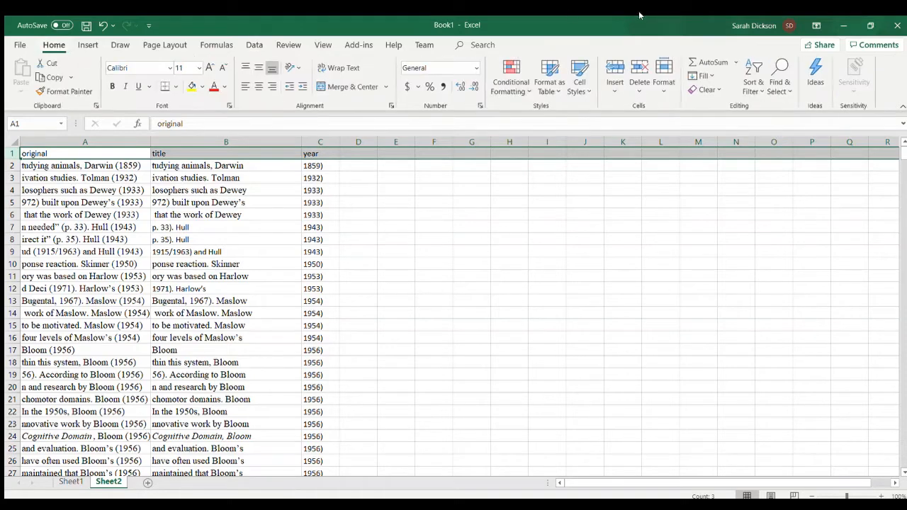
left_click(639, 76)
left_click(485, 237)
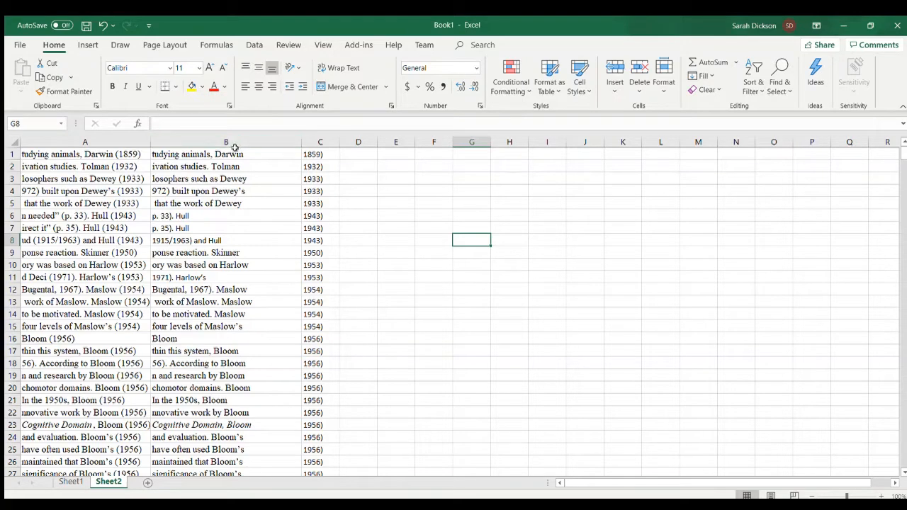
- Delete columns B and C, which hold the split title and year parts, keeping only the full citations in column A
left_click_drag(224, 142, 312, 141)
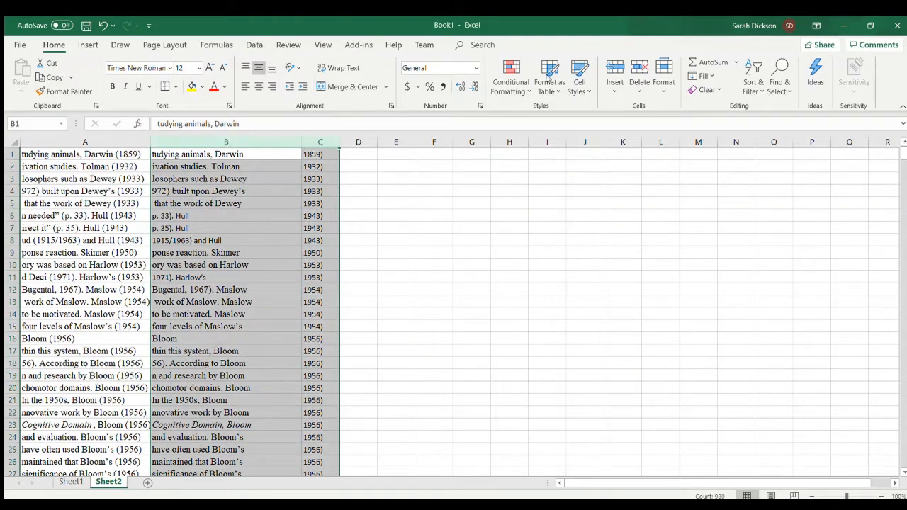
left_click(638, 68)
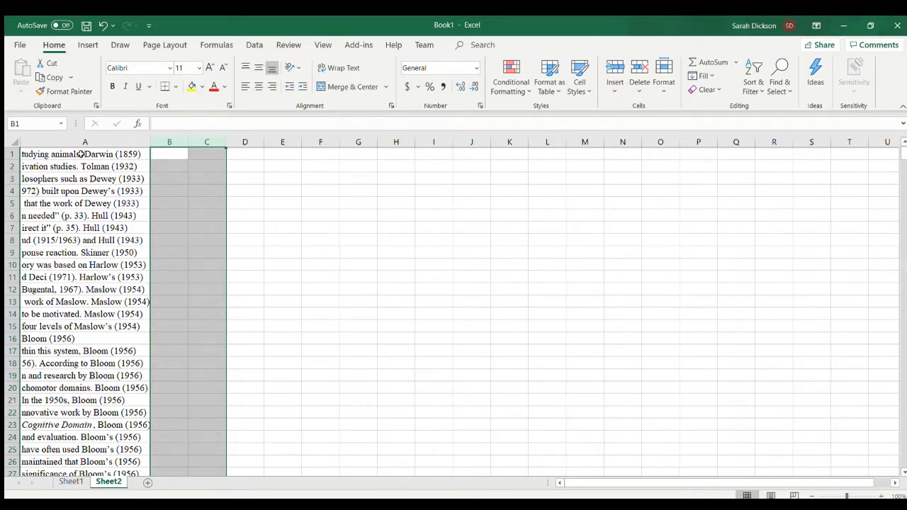
left_click(101, 178)
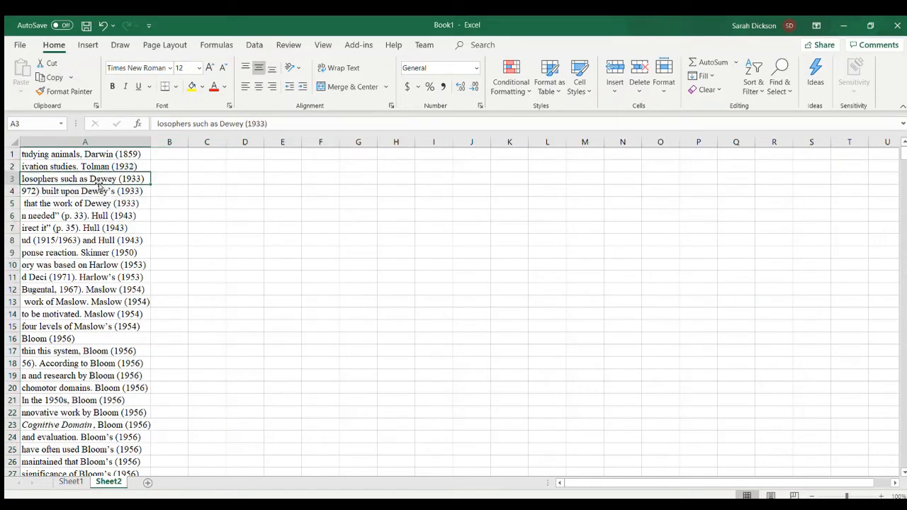
- Delete the rows that repeat the Dewey (1933) and Hull (1943) citations, keeping one entry for each
left_click(12, 190)
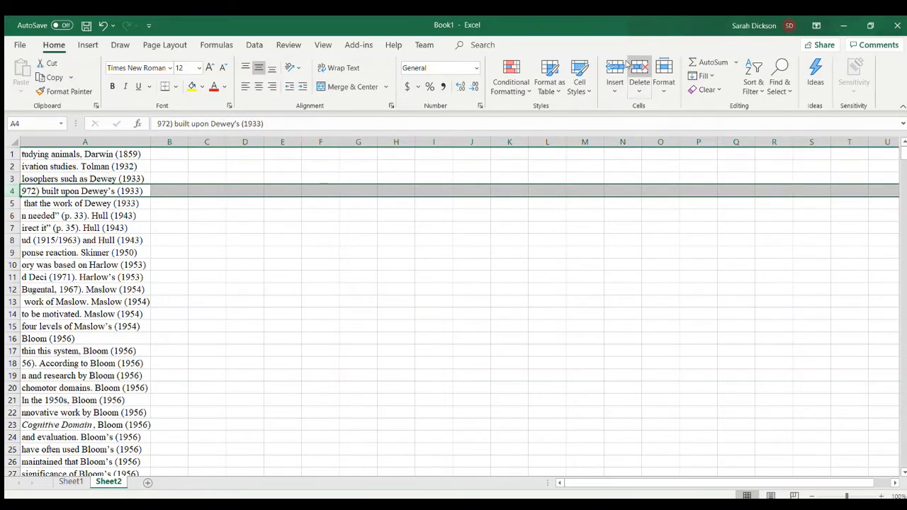
left_click(627, 66)
left_click(627, 66)
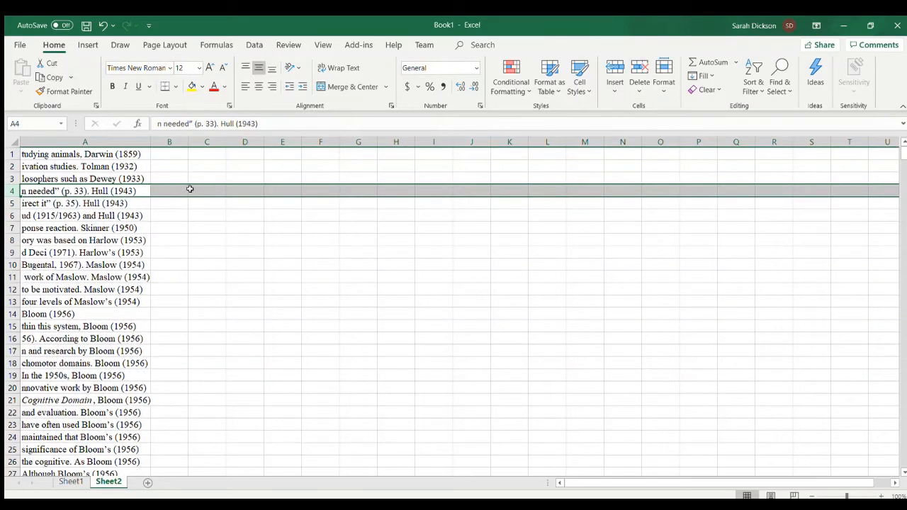
left_click(636, 65)
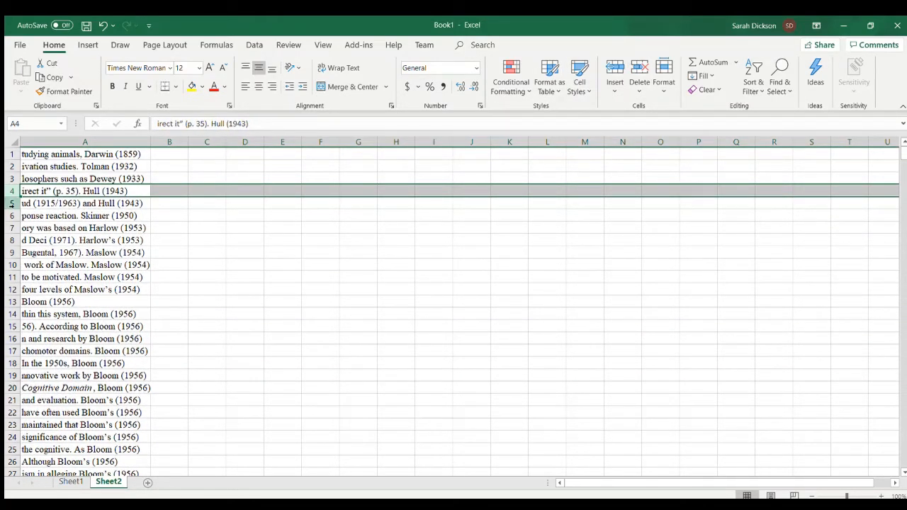
left_click(14, 204)
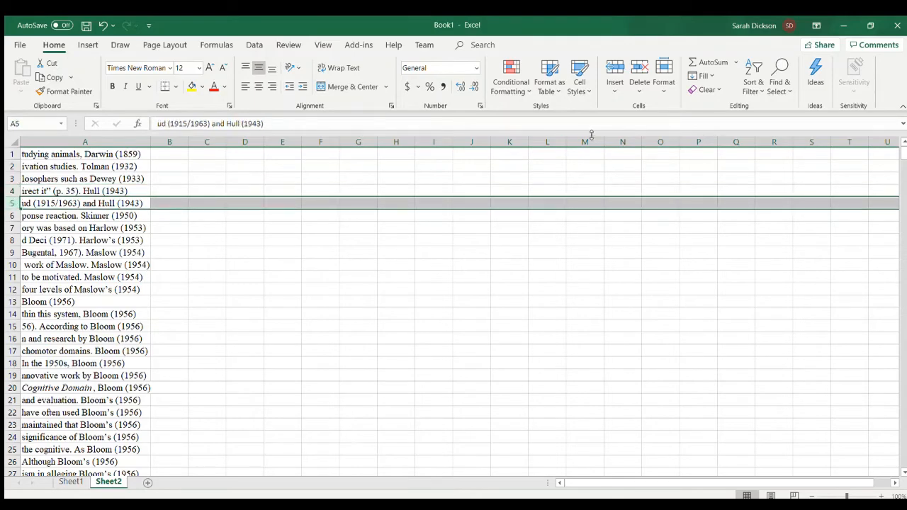
left_click(637, 64)
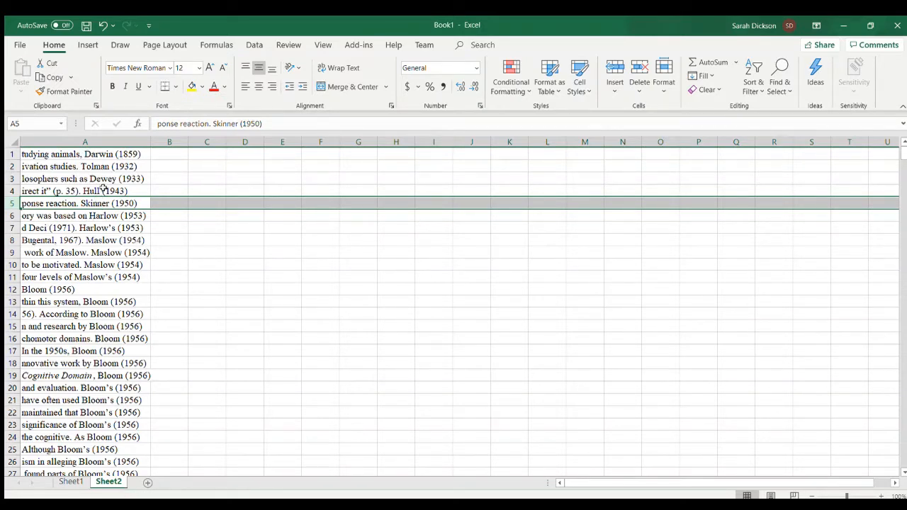
- Remove the leading sentence text from cells A1 and A2 so they read Darwin (1859) and Tolman (1932)
double_click(85, 154)
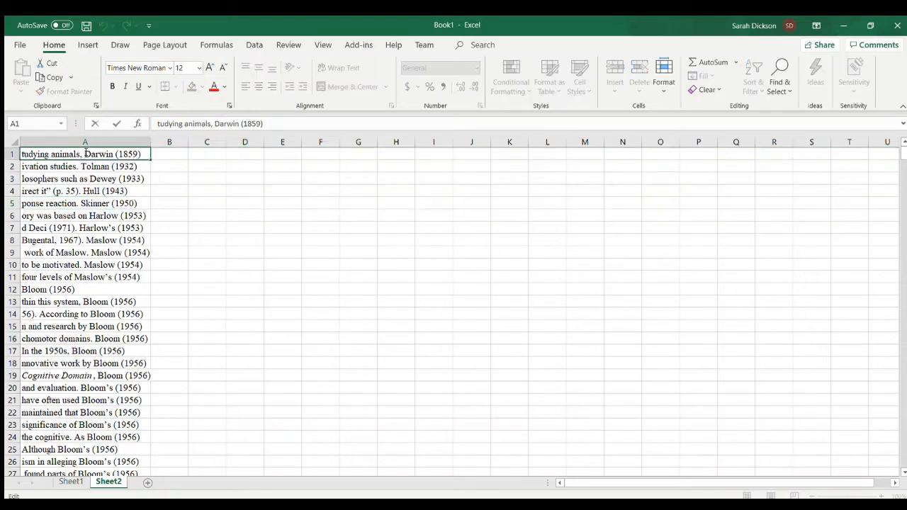
key("BackSpace")
key("BackSpace")
key("BackSpace")
key("BackSpace")
key("BackSpace")
key("BackSpace")
key("BackSpace")
key("BackSpace")
key("BackSpace")
key("BackSpace")
key("BackSpace")
key("BackSpace")
key("BackSpace")
key("BackSpace")
key("BackSpace")
key("BackSpace")
key("BackSpace")
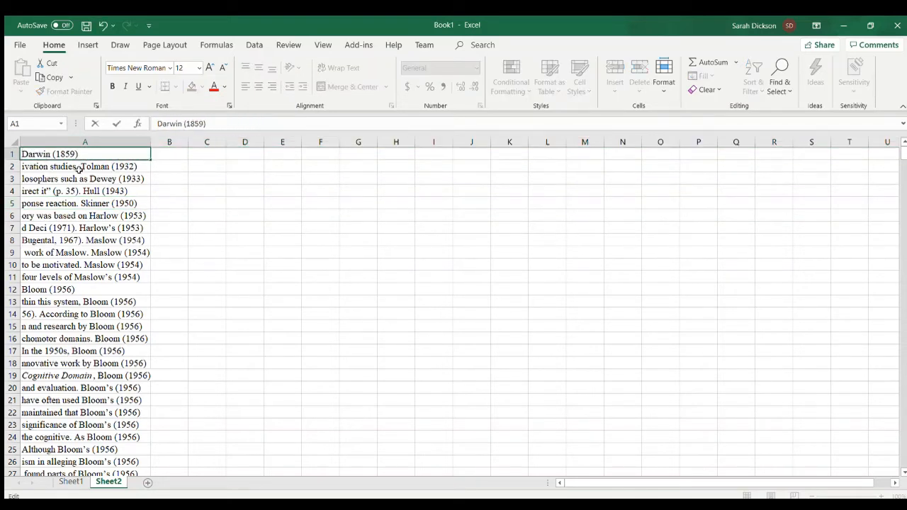
double_click(79, 168)
key("BackSpace")
key("BackSpace")
key("BackSpace")
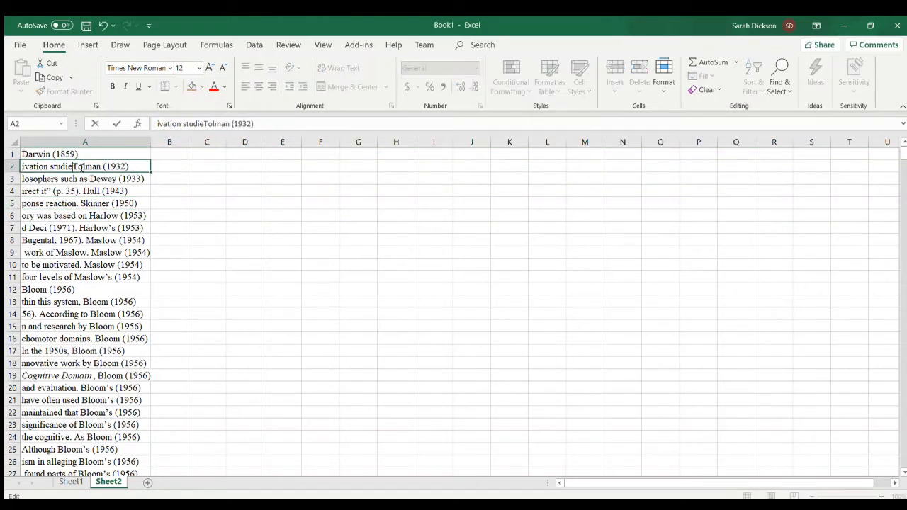
key("BackSpace")
key("BackSpace")
key("BackSpace")
key("BackSpace")
key("BackSpace")
key("BackSpace")
key("BackSpace")
key("BackSpace")
key("BackSpace")
key("BackSpace")
key("BackSpace")
key("BackSpace")
key("BackSpace")
key("BackSpace")
- Trim the text before the author in cells A3 and A4, leaving Dewey (1933) and Hull (1943)
double_click(89, 178)
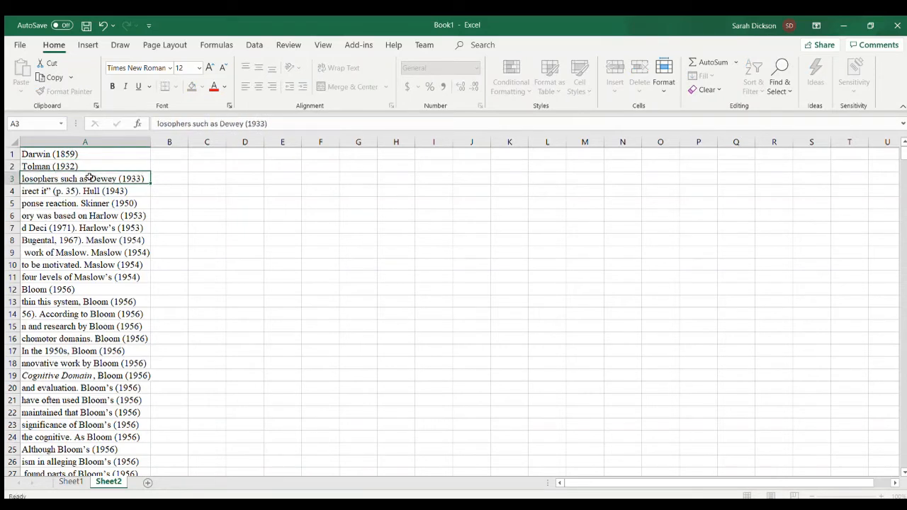
key("BackSpace")
key("BackSpace")
key("BackSpace")
key("BackSpace")
key("BackSpace")
key("BackSpace")
key("BackSpace")
key("BackSpace")
key("BackSpace")
key("BackSpace")
key("BackSpace")
key("BackSpace")
key("BackSpace")
key("BackSpace")
key("BackSpace")
key("BackSpace")
key("BackSpace")
key("BackSpace")
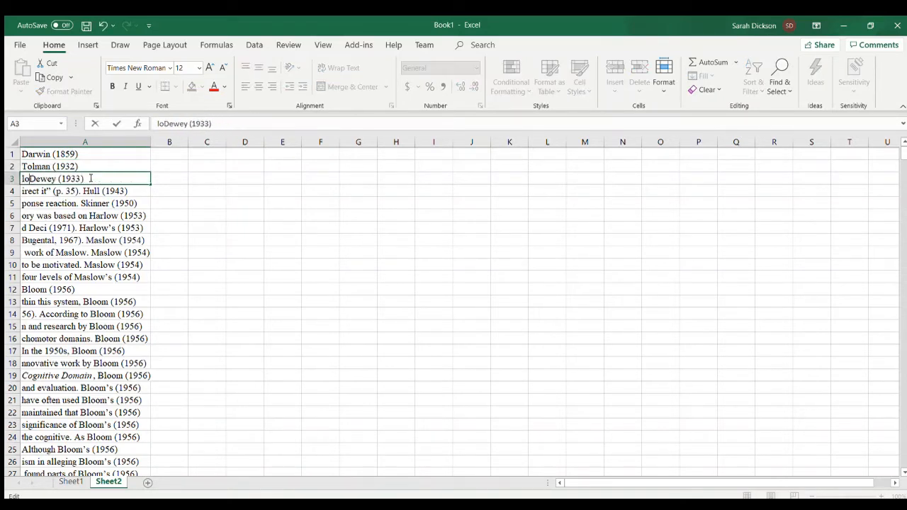
double_click(84, 190)
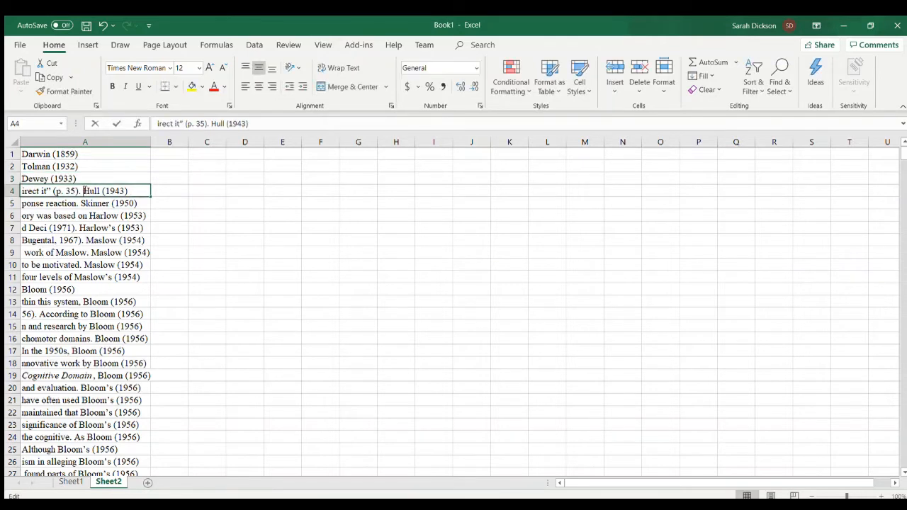
key("BackSpace")
key("BackSpace")
key("BackSpace")
key("BackSpace")
key("BackSpace")
key("BackSpace")
key("BackSpace")
key("BackSpace")
key("BackSpace")
key("BackSpace")
key("BackSpace")
- Strip the extra words from cells A5 and A6, leaving only Skinner (1950) and Harlow (1953)
key("BackSpace")
key("BackSpace")
key("BackSpace")
key("BackSpace")
key("BackSpace")
key("BackSpace")
key("BackSpace")
key("BackSpace")
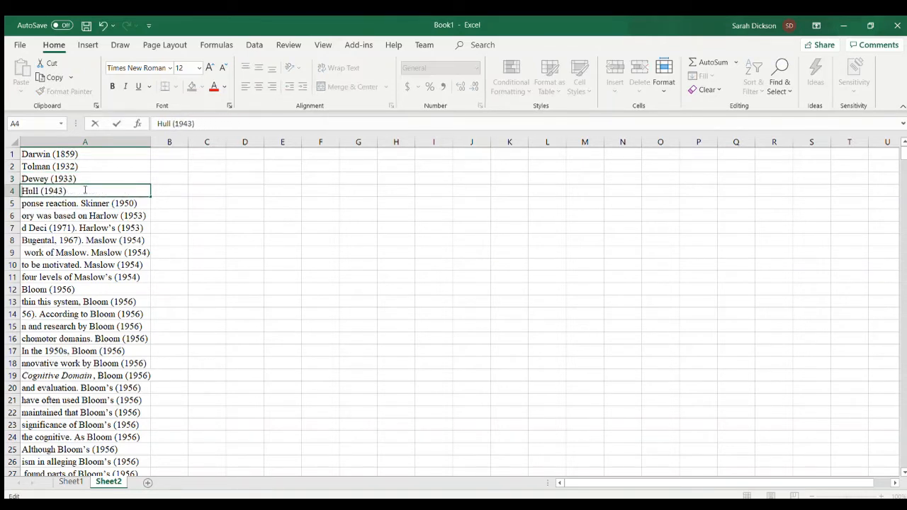
double_click(81, 202)
key("BackSpace")
key("BackSpace")
key("BackSpace")
key("BackSpace")
key("BackSpace")
key("BackSpace")
key("BackSpace")
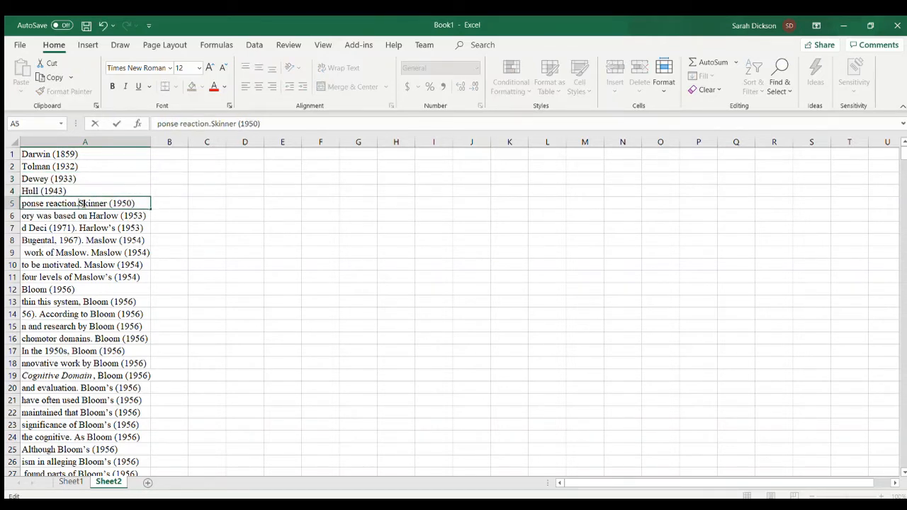
key("BackSpace")
key("BackSpace")
key("BackSpace")
key("BackSpace")
key("BackSpace")
key("BackSpace")
key("BackSpace")
key("BackSpace")
key("BackSpace")
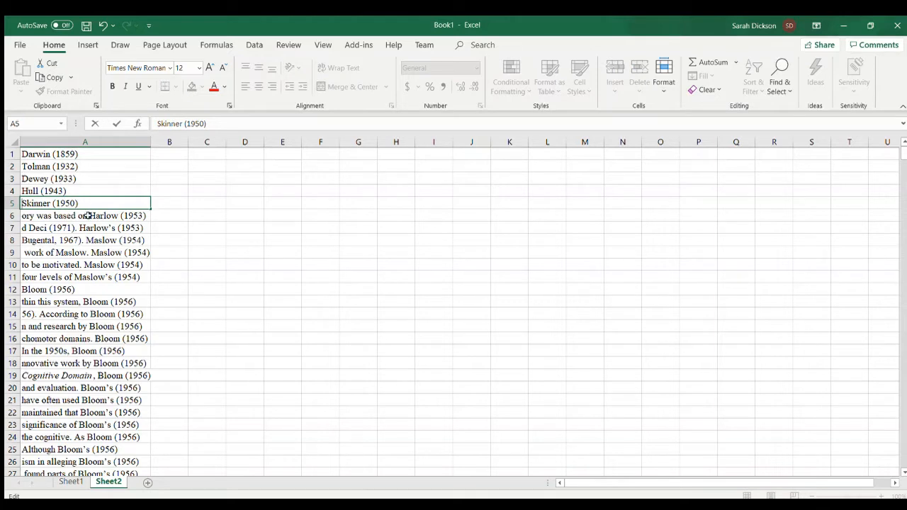
double_click(87, 216)
key("BackSpace")
key("BackSpace")
key("BackSpace")
key("BackSpace")
key("BackSpace")
key("BackSpace")
key("BackSpace")
key("BackSpace")
key("BackSpace")
key("BackSpace")
key("BackSpace")
key("BackSpace")
key("BackSpace")
key("BackSpace")
key("BackSpace")
key("BackSpace")
key("BackSpace")
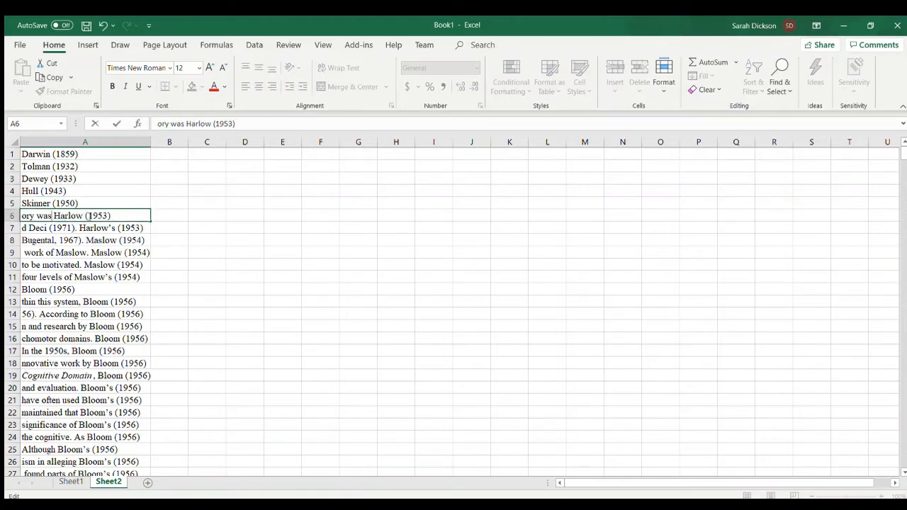
left_click(229, 230)
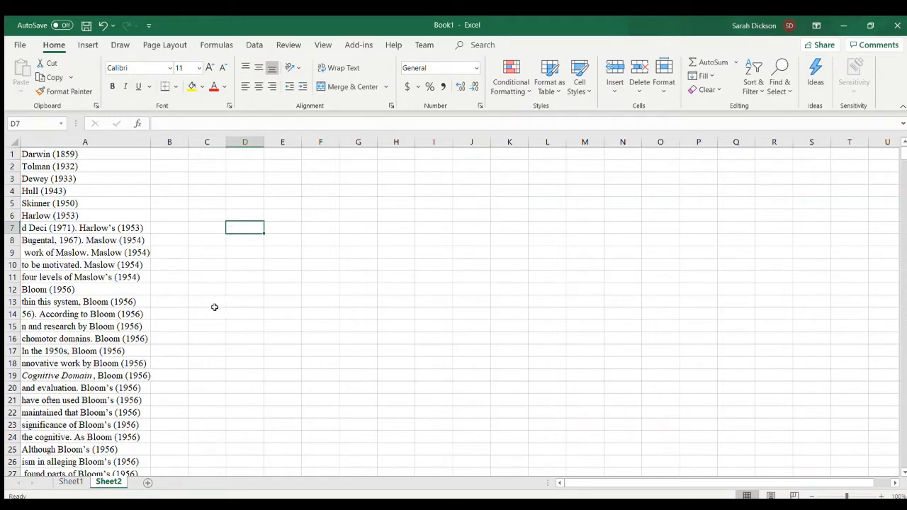
- On Sheet1, delete row 2, which holds the authorless citation (1971, p. 105)
left_click(71, 481)
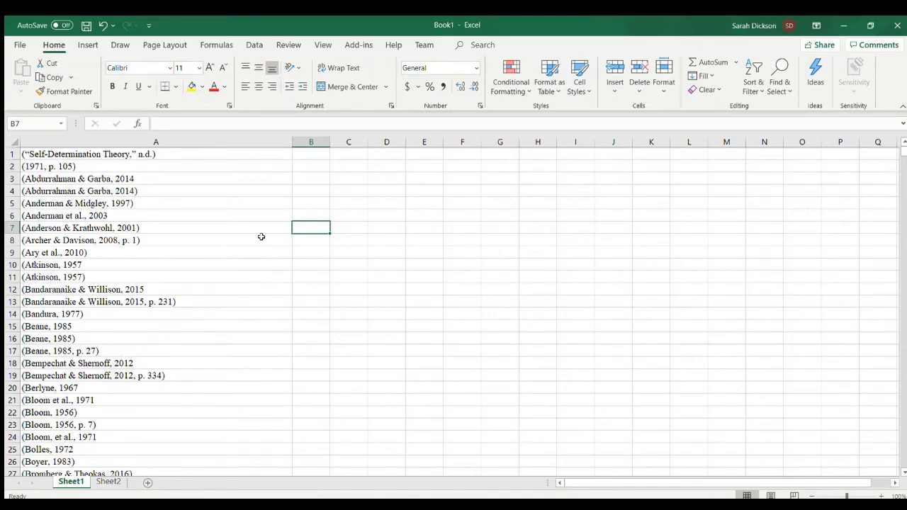
scroll(158, 213, "down", 5)
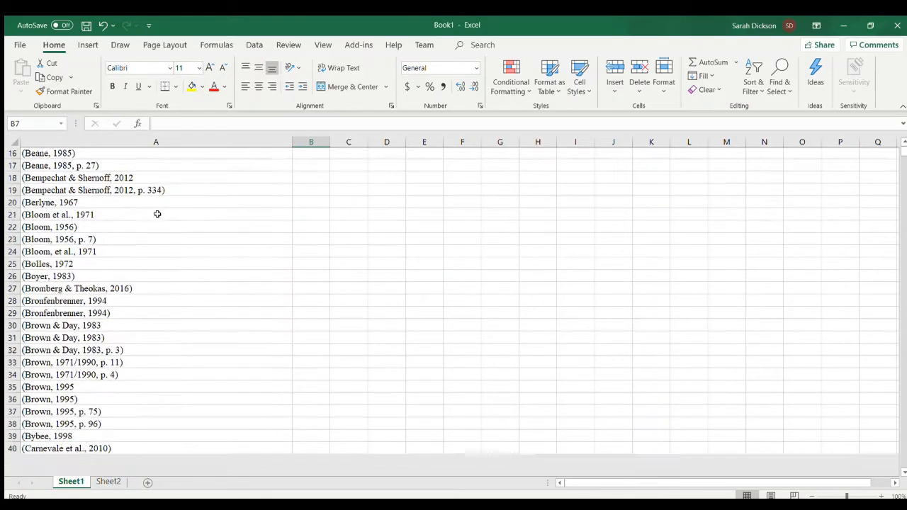
scroll(158, 214, "up", 5)
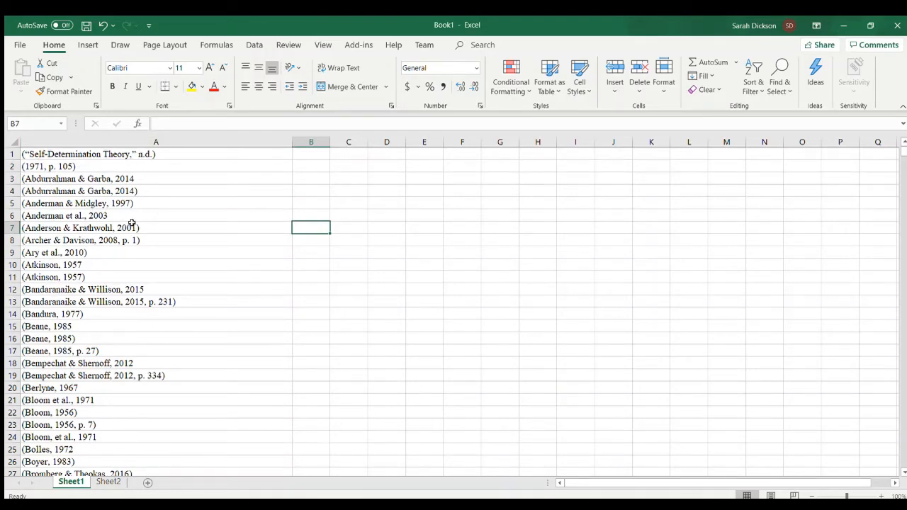
scroll(132, 223, "up", 3)
scroll(132, 222, "down", 20)
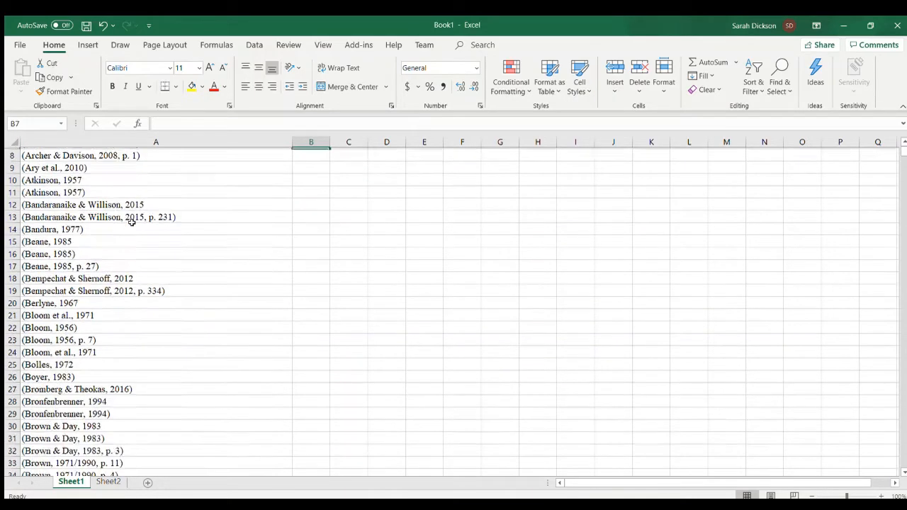
scroll(132, 223, "up", 20)
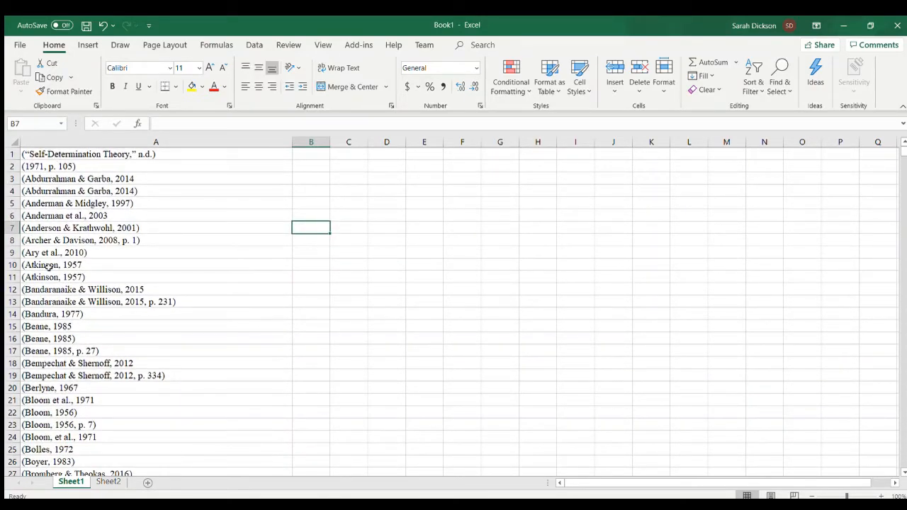
left_click(16, 167)
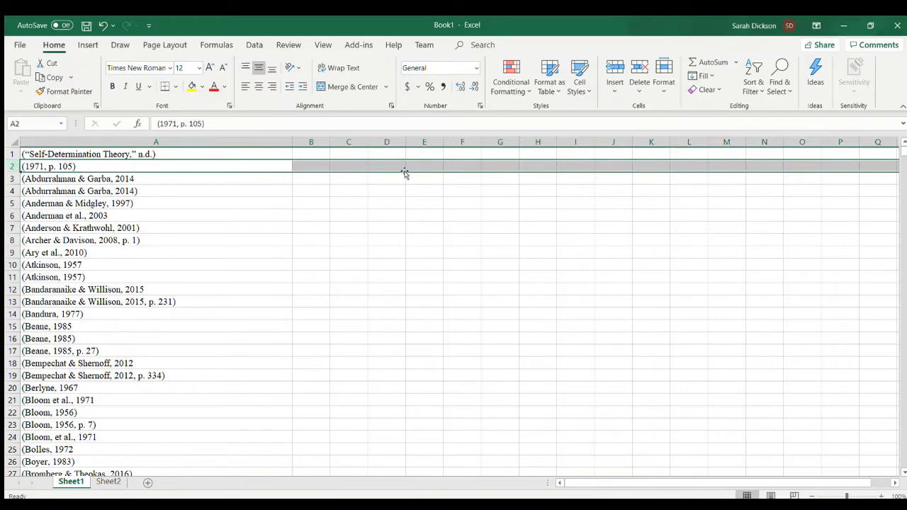
left_click(639, 66)
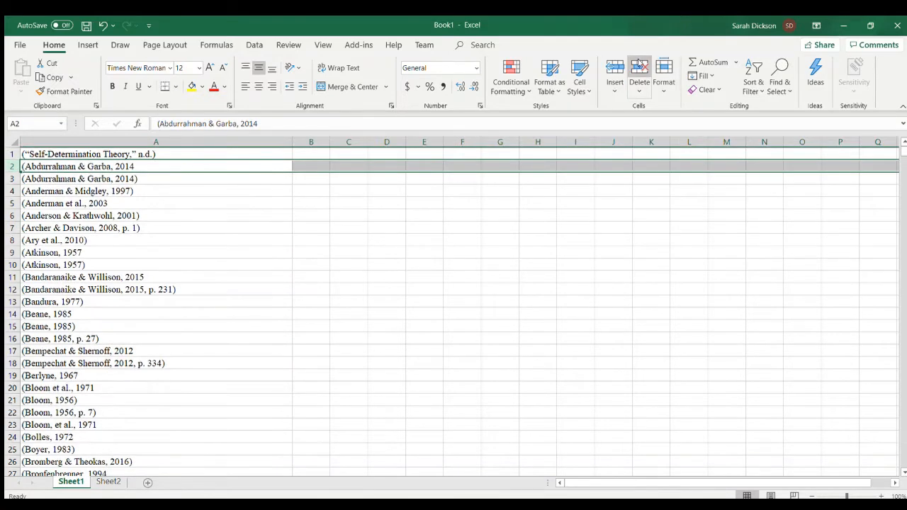
left_click(332, 314)
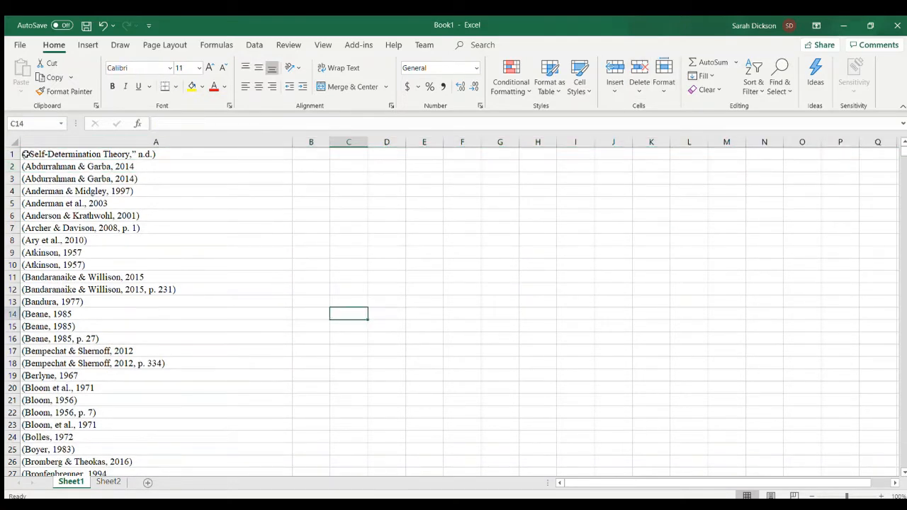
- Fill cell A1, the undated “Self-Determination Theory” citation, with yellow
left_click(131, 153)
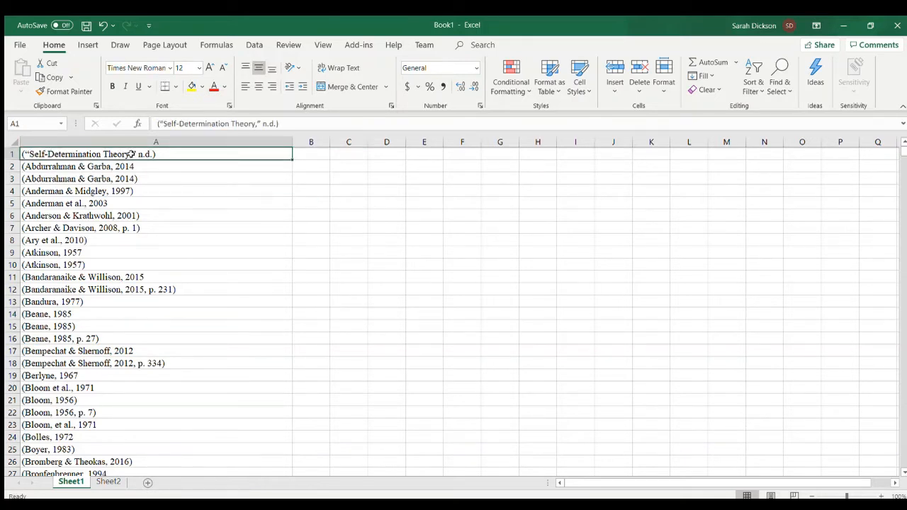
left_click(316, 152)
left_click(270, 160)
left_click(192, 86)
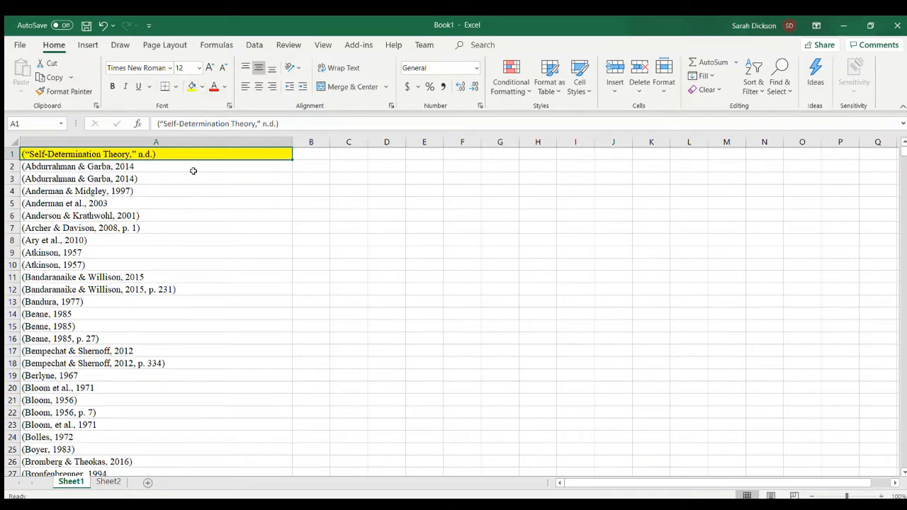
- Delete row 3 of Sheet1, which repeats the 2014 citation in row 2
left_click(18, 180)
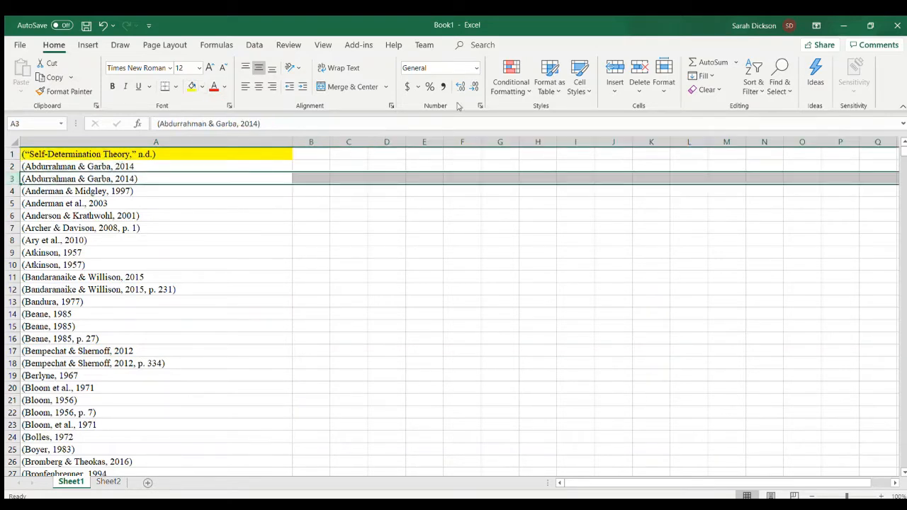
left_click(639, 75)
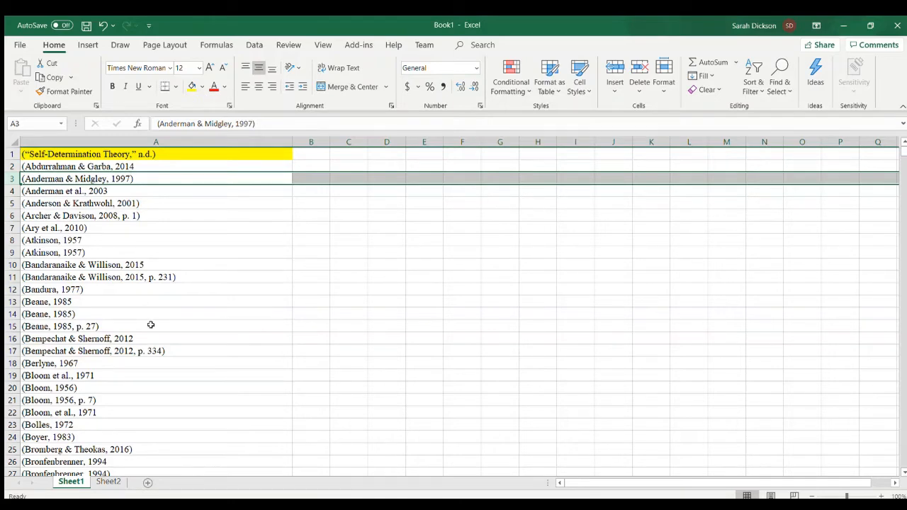
scroll(151, 325, "down", 8)
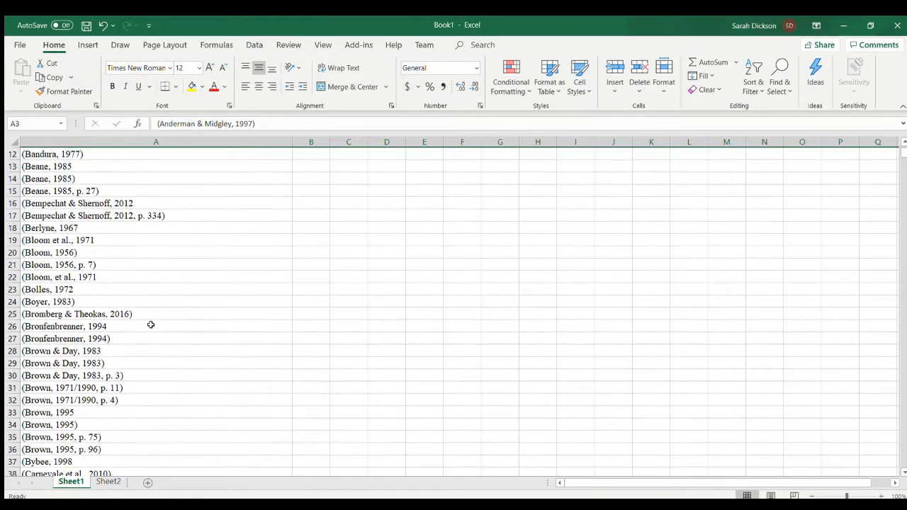
- Remove every opening and closing parenthesis from the citations on Sheet1 by replacing each with nothing
scroll(151, 325, "down", 1)
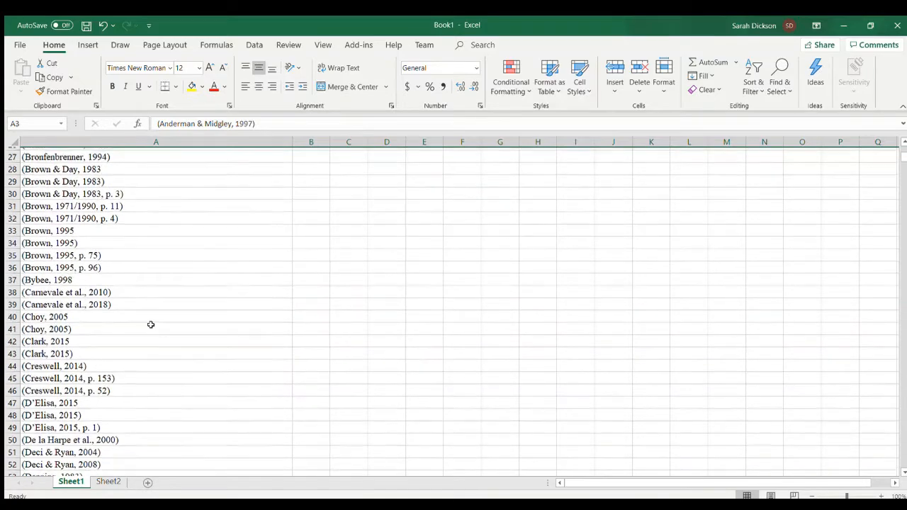
scroll(151, 325, "down", 20)
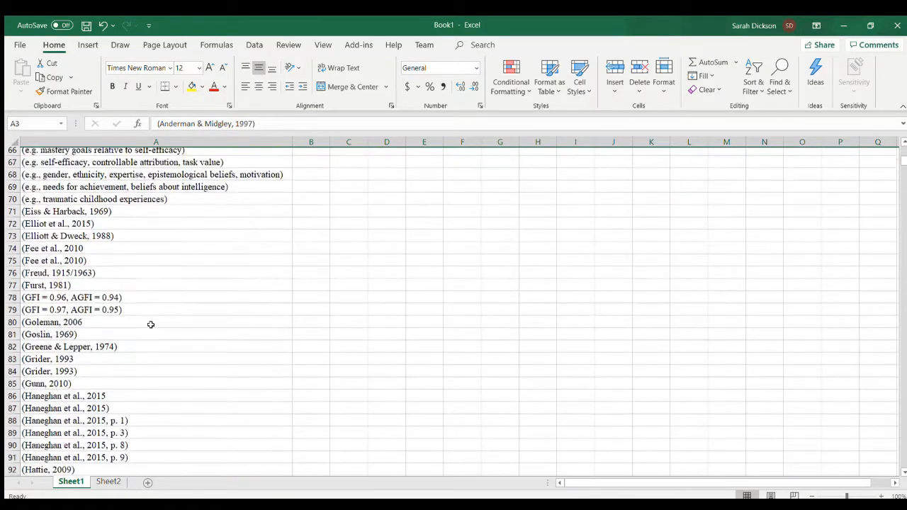
scroll(151, 325, "down", 20)
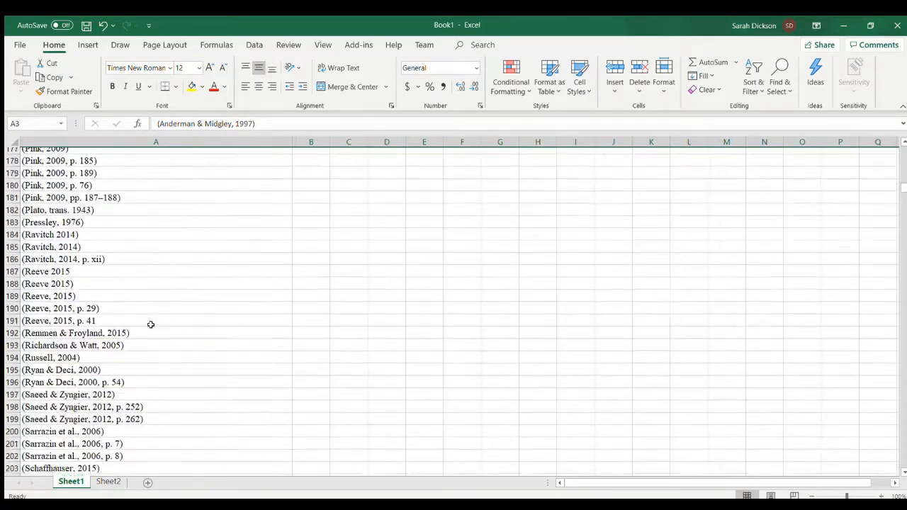
scroll(151, 325, "up", 20)
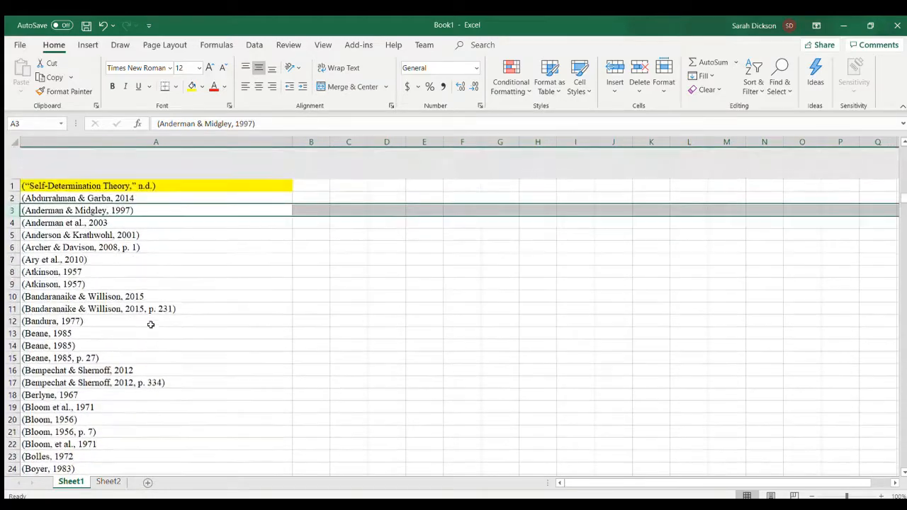
left_click(317, 157)
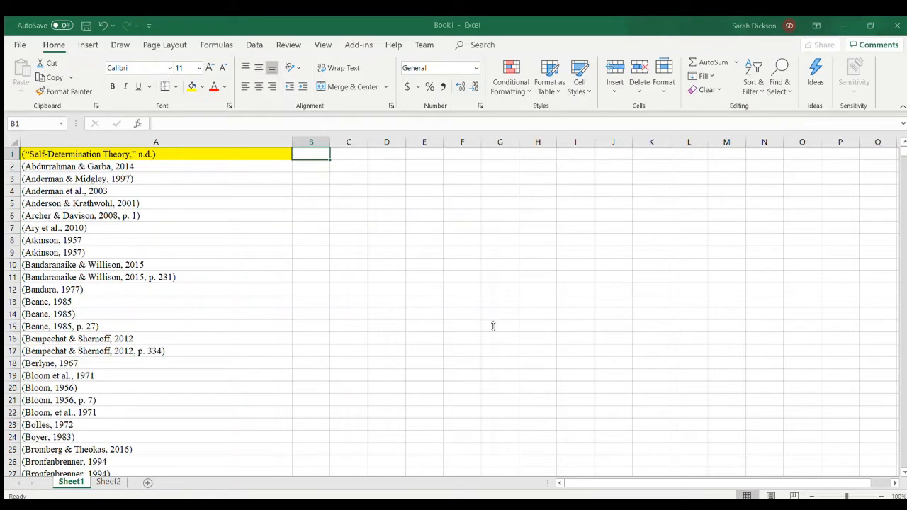
left_click(331, 309)
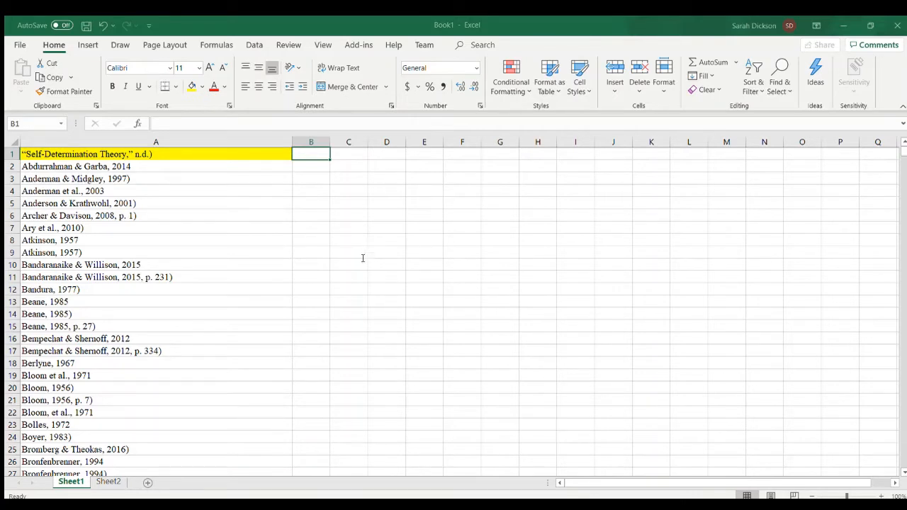
left_click(327, 310)
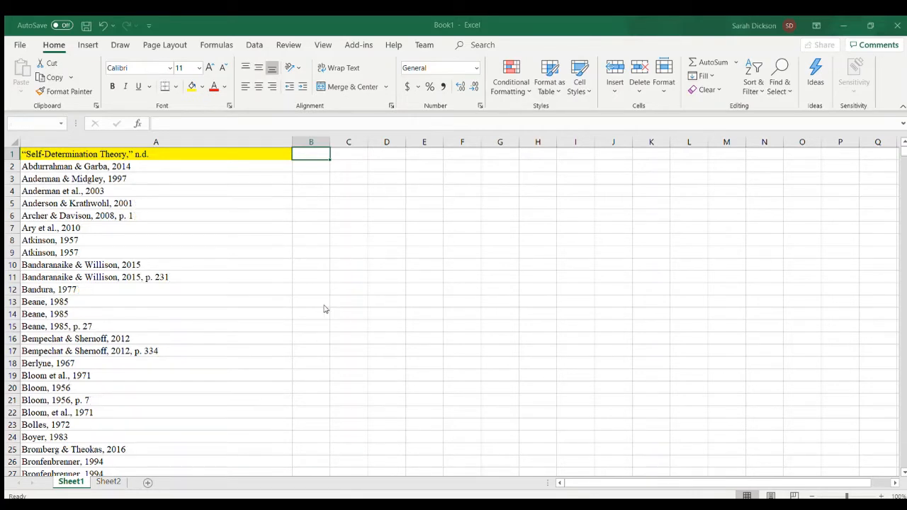
left_click(454, 294)
- Remove the duplicate citations from column A of Sheet1
left_click(163, 142)
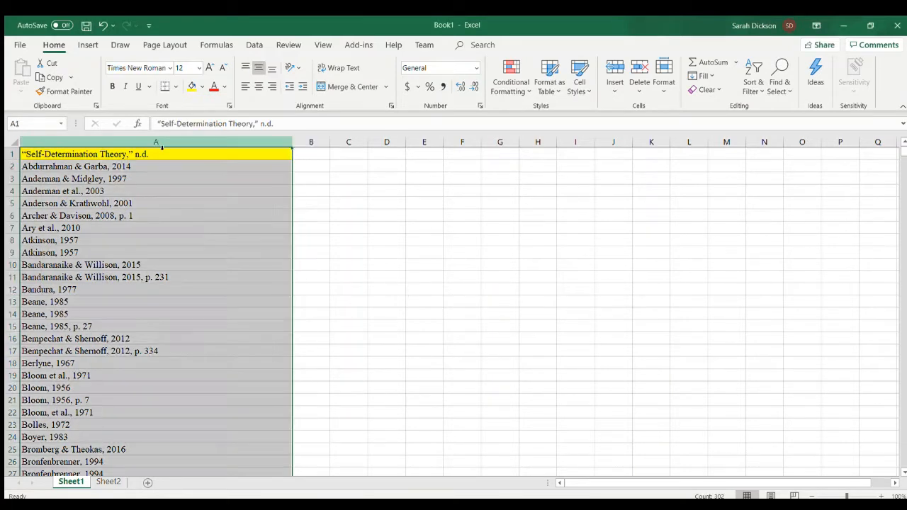
left_click(254, 44)
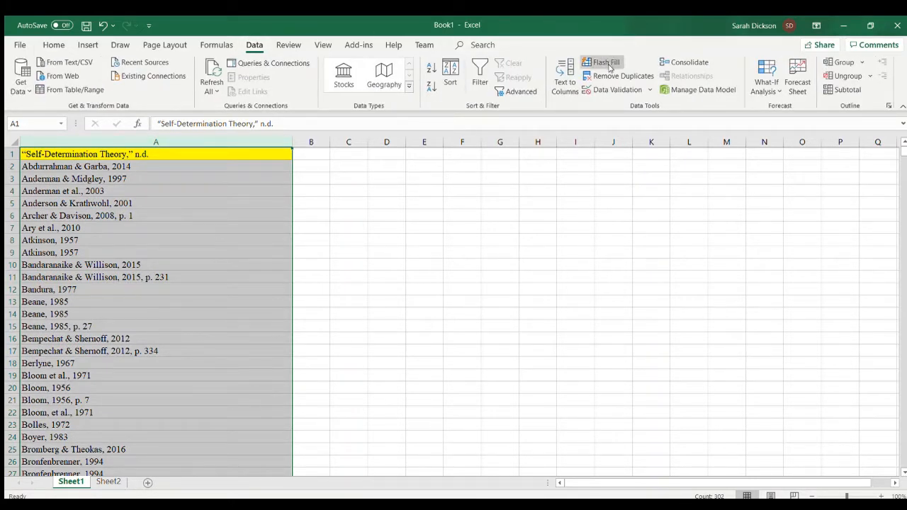
key("Return")
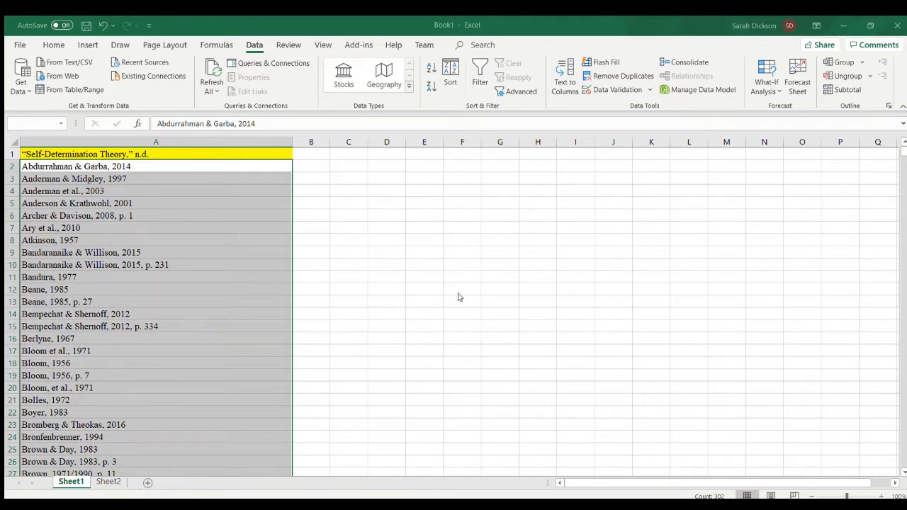
left_click(361, 220)
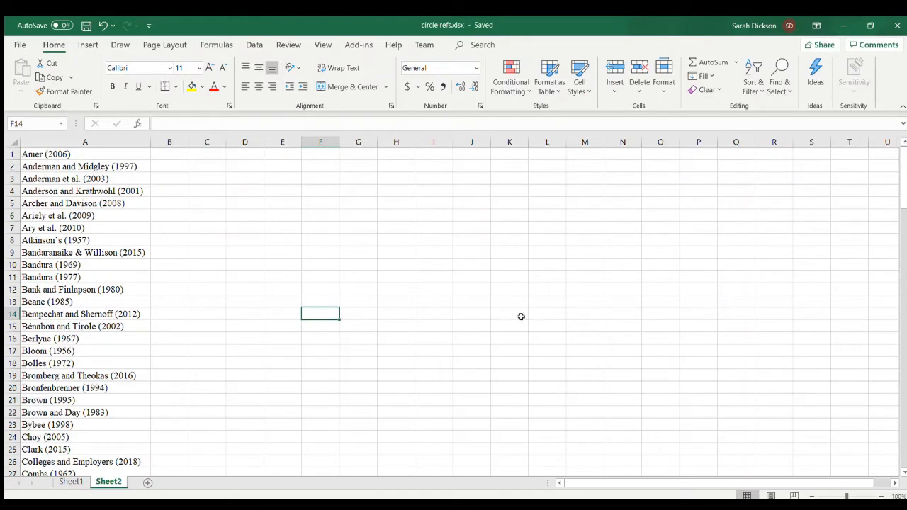
- In the circle refs.xlsx workbook, copy all the citations in column A of Sheet2, from A1 to A133
left_click(153, 181)
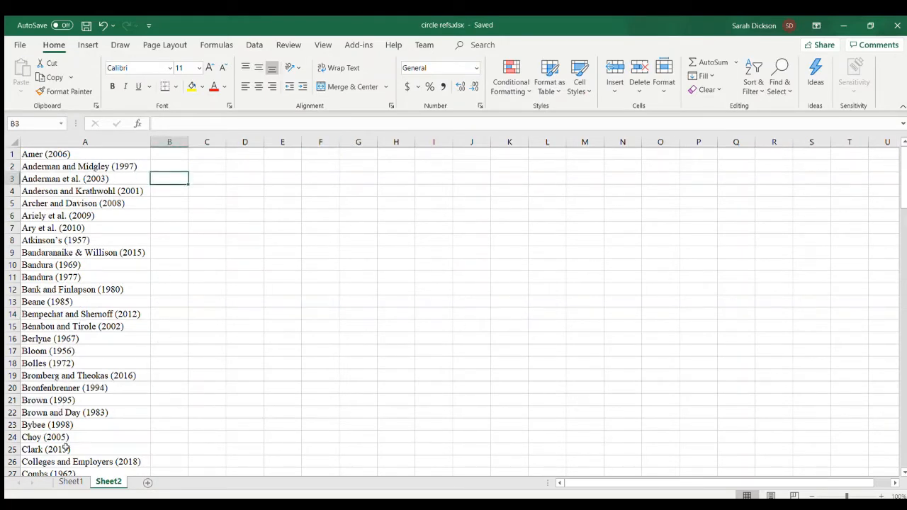
left_click(71, 482)
scroll(102, 289, "up", 20)
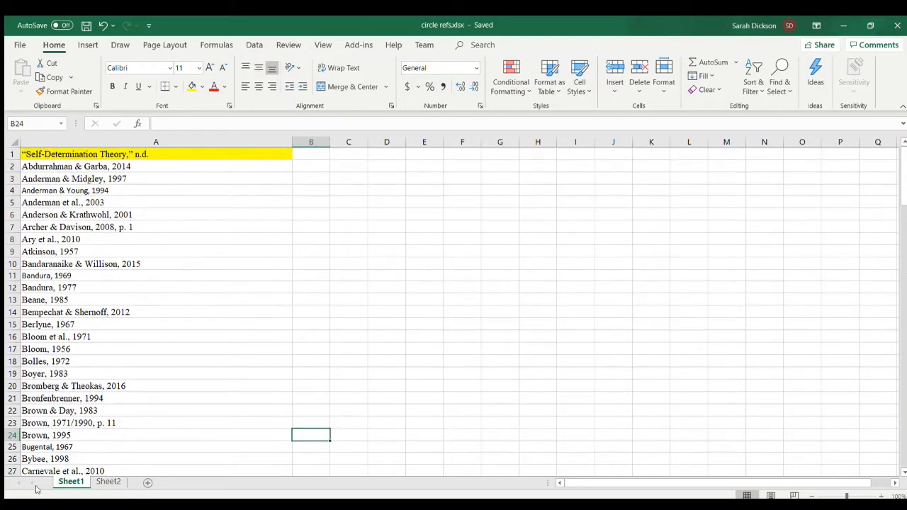
left_click(104, 485)
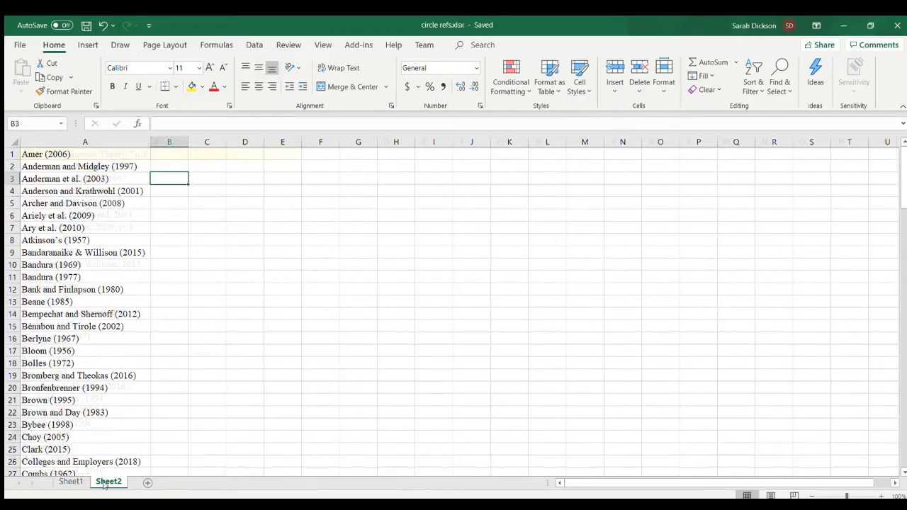
left_click(72, 154)
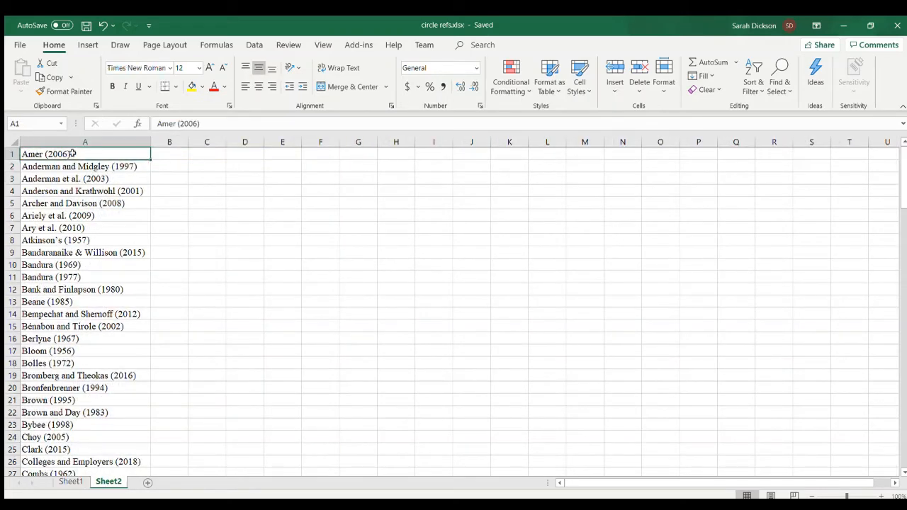
key("ctrl+shift+Down")
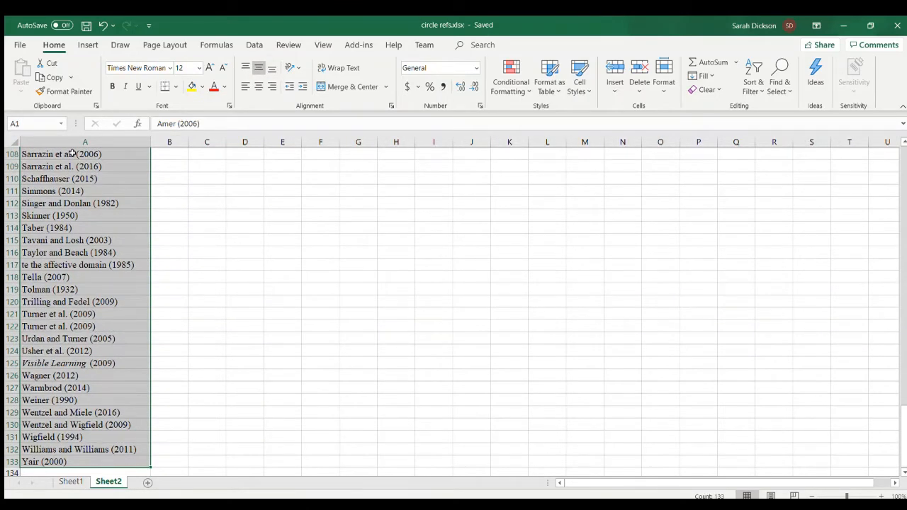
key("ctrl+c")
- Paste the copied citations below the last entry in column A of Sheet1, starting at cell A146
left_click(64, 482)
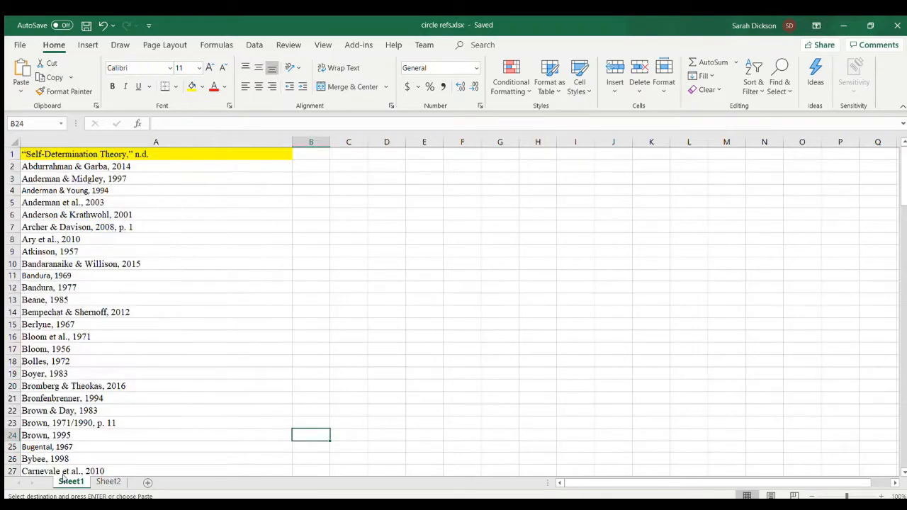
scroll(71, 254, "down", 20)
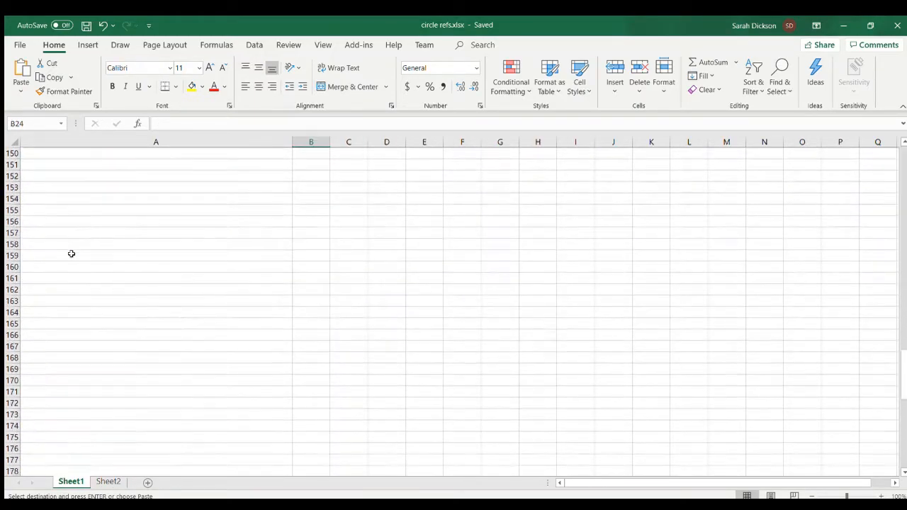
scroll(71, 252, "up", 4)
left_click(40, 251)
left_click(42, 260)
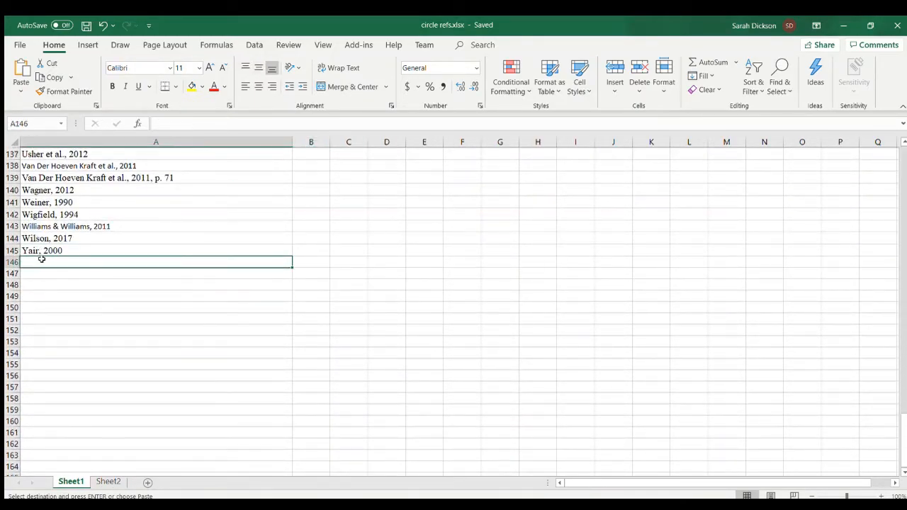
key("ctrl+v")
- Sort the combined citation list in column A of Sheet1 from A to Z
key("ctrl+a")
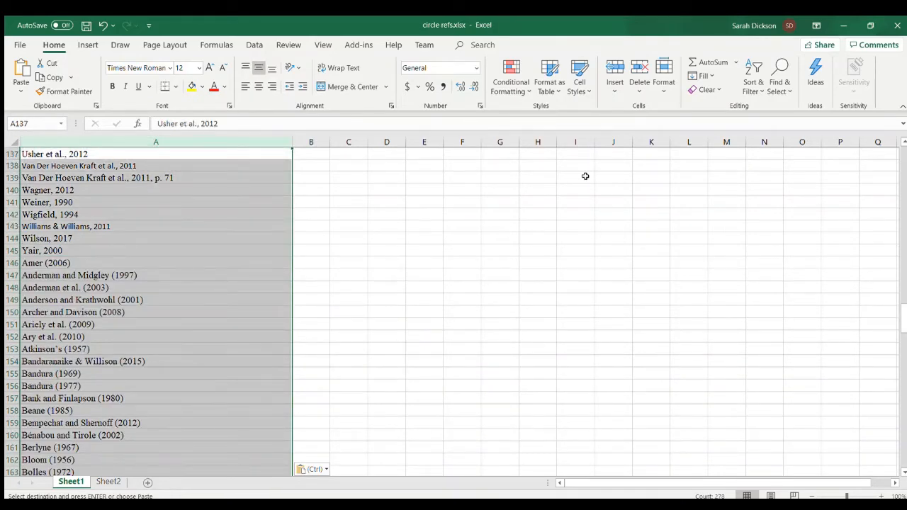
left_click(751, 67)
left_click(745, 104)
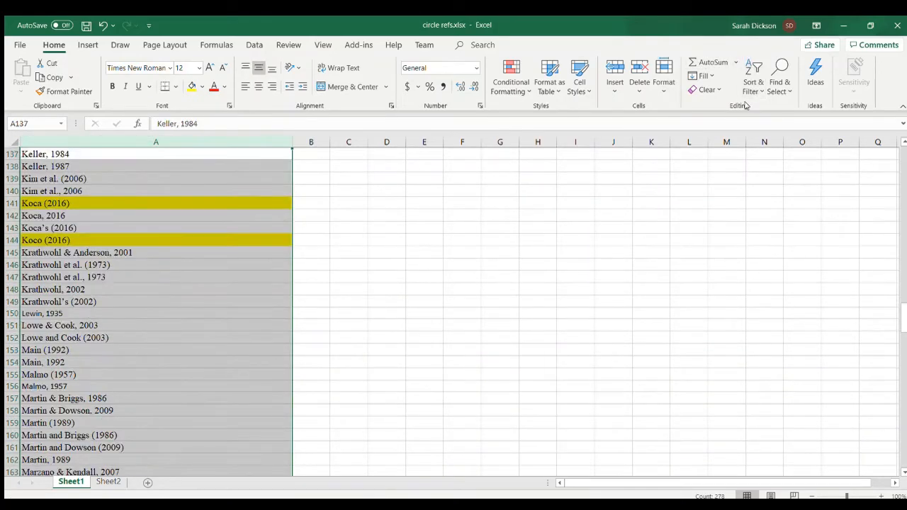
scroll(341, 214, "up", 20)
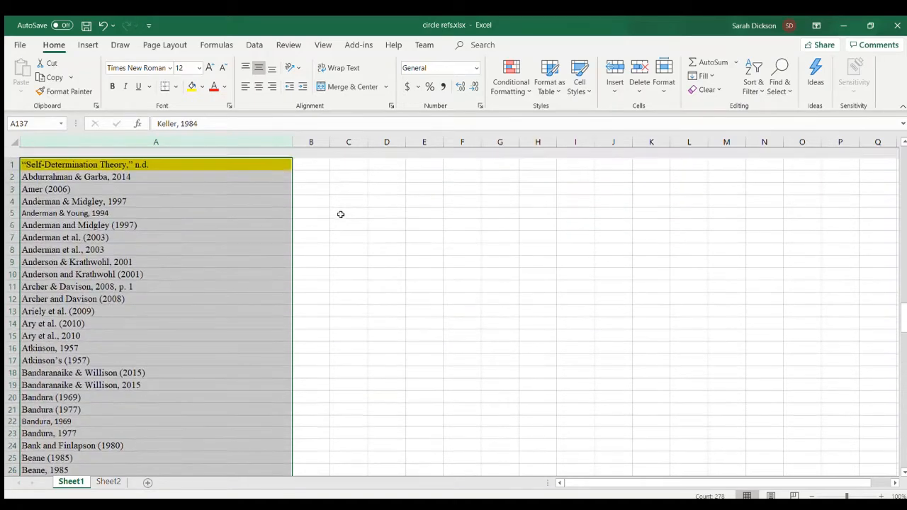
left_click(311, 177)
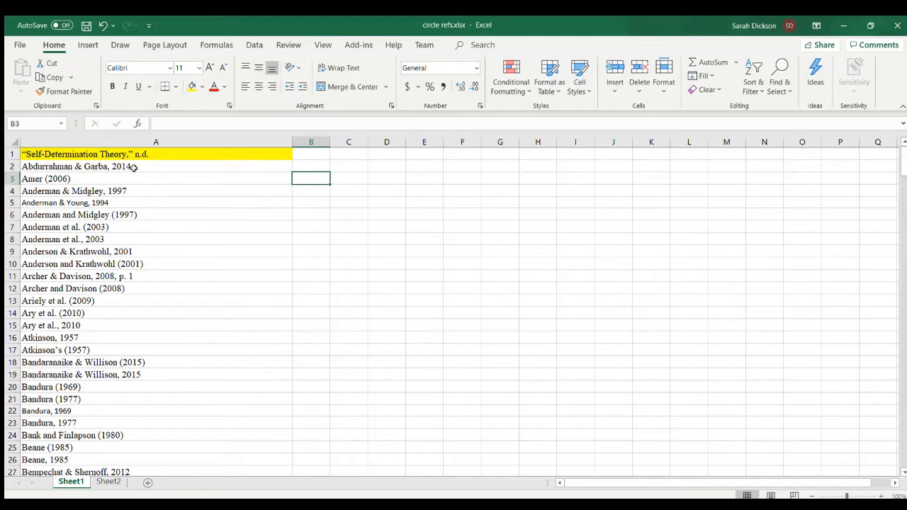
- Compare how the 1997 citations in cells A4 and A6 join their two author names
left_click(62, 204)
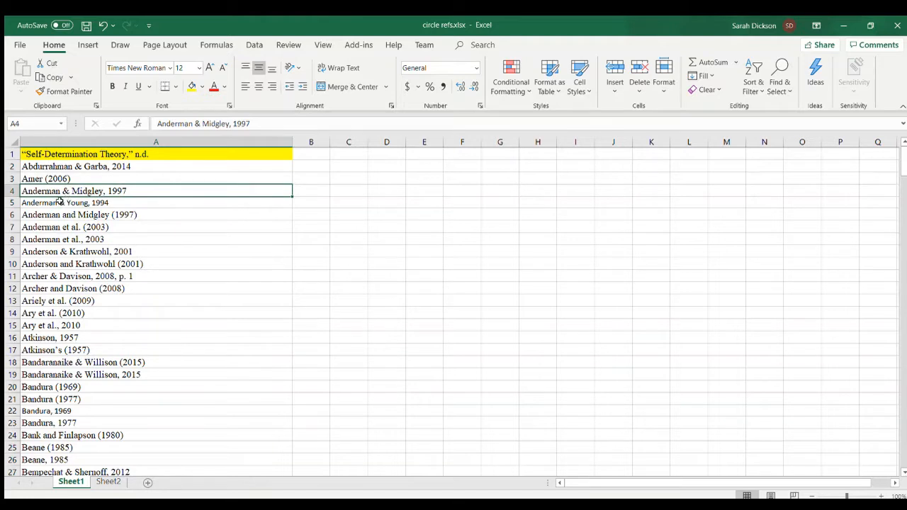
left_click(60, 202)
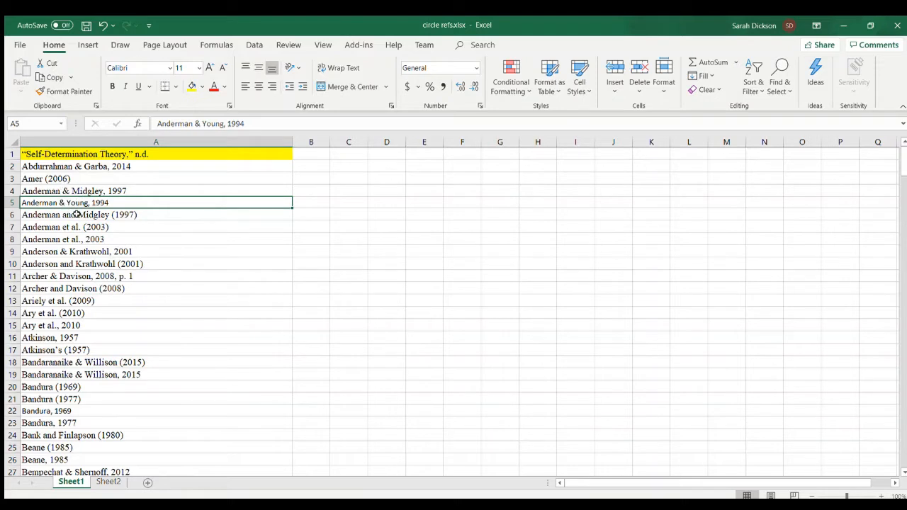
left_click(76, 214)
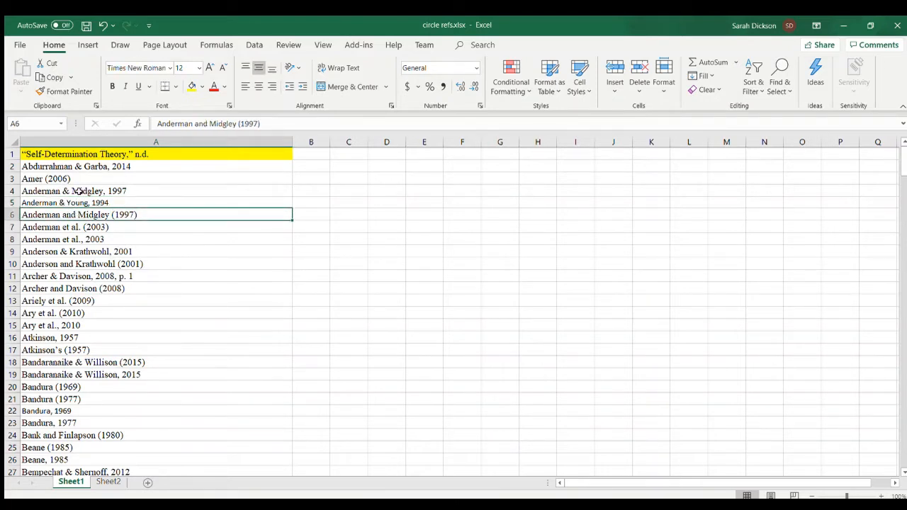
left_click(79, 191)
left_click(85, 215)
left_click(75, 191)
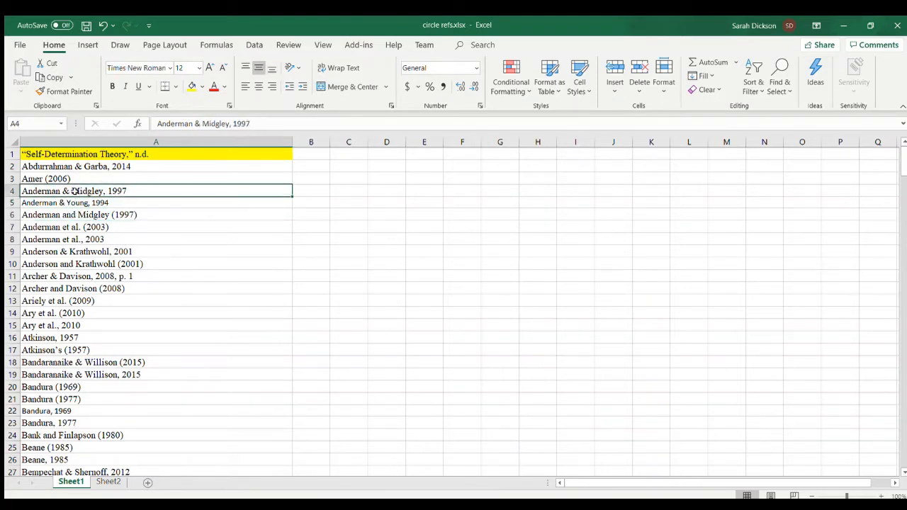
- Replace every “&” with “and” in the citations on Sheet1
left_click(316, 186)
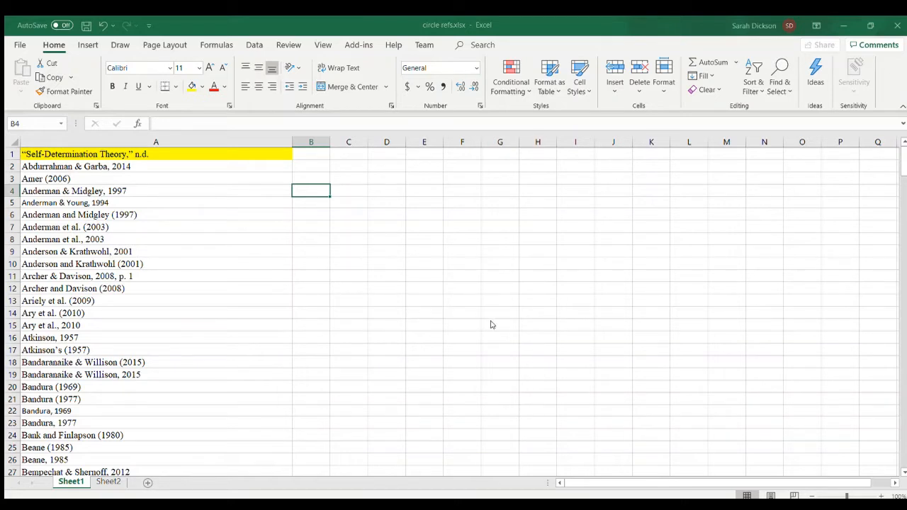
key("Left")
key("Down")
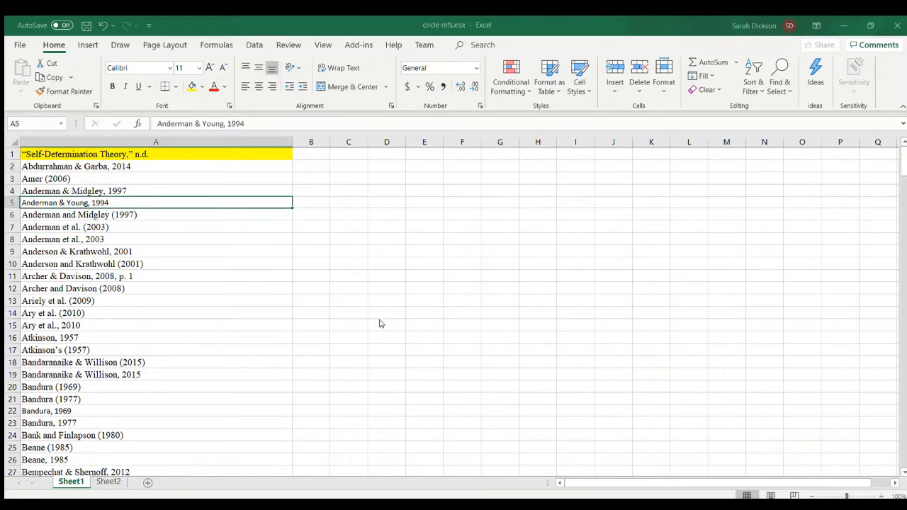
type("and")
key("Return")
key("Down")
key("Down")
key("Down")
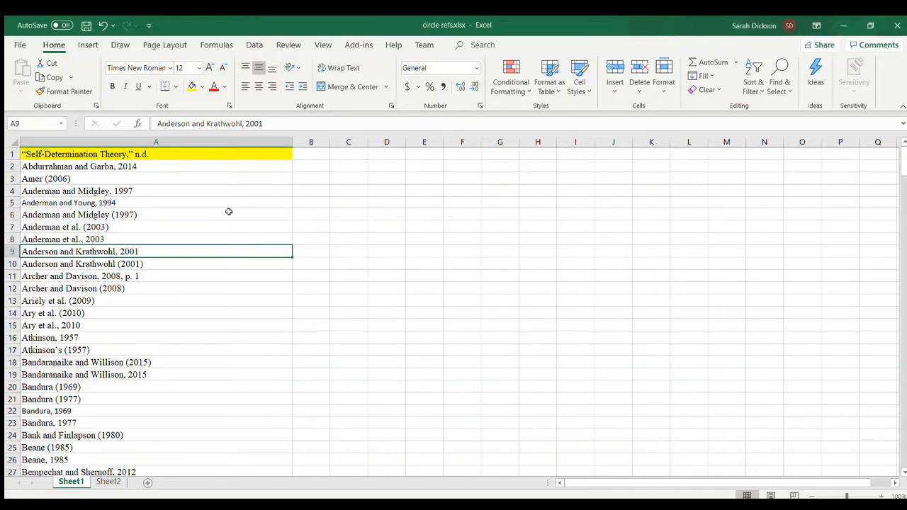
- Examine the sorted Sheet1 list for citations repeated in both the comma and the parenthesis year format
scroll(229, 212, "down", 4)
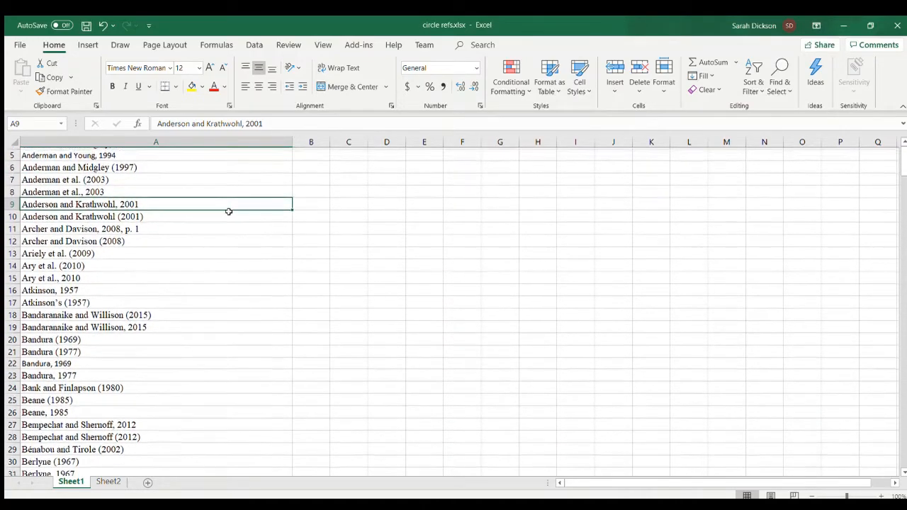
scroll(229, 212, "down", 3)
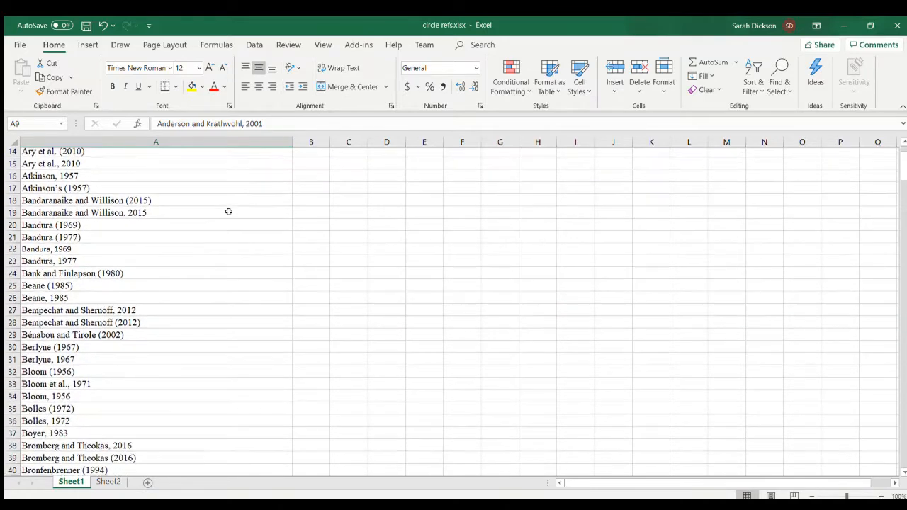
scroll(229, 212, "down", 4)
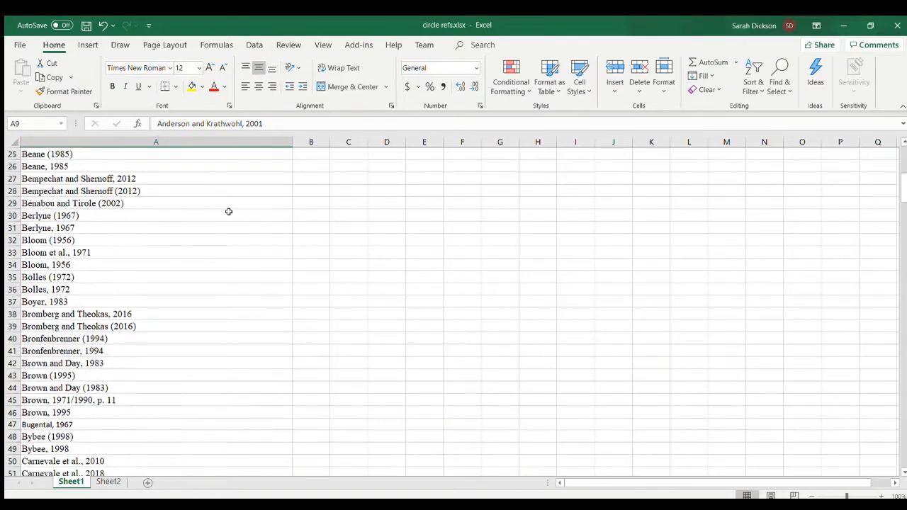
scroll(229, 212, "down", 2)
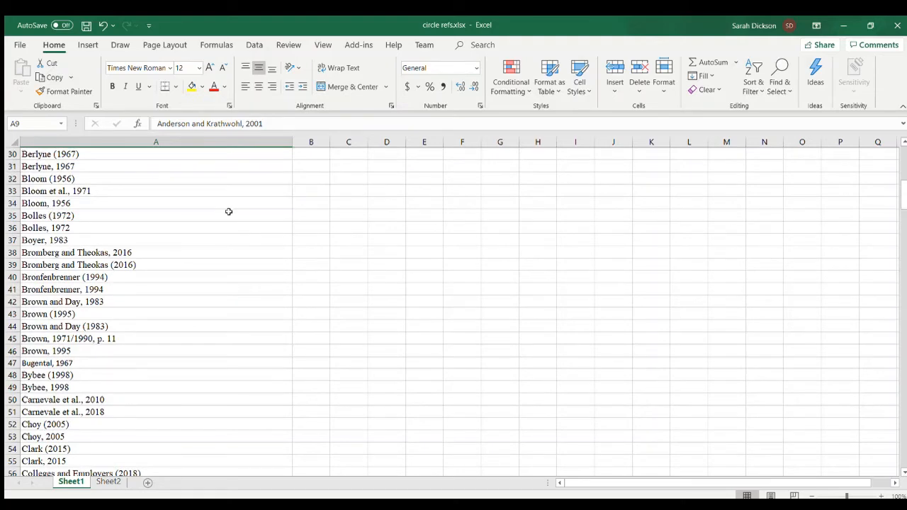
- Review the remaining rows of the Sheet1 list for duplicate citations that differ only in punctuation around the year
scroll(229, 212, "down", 1)
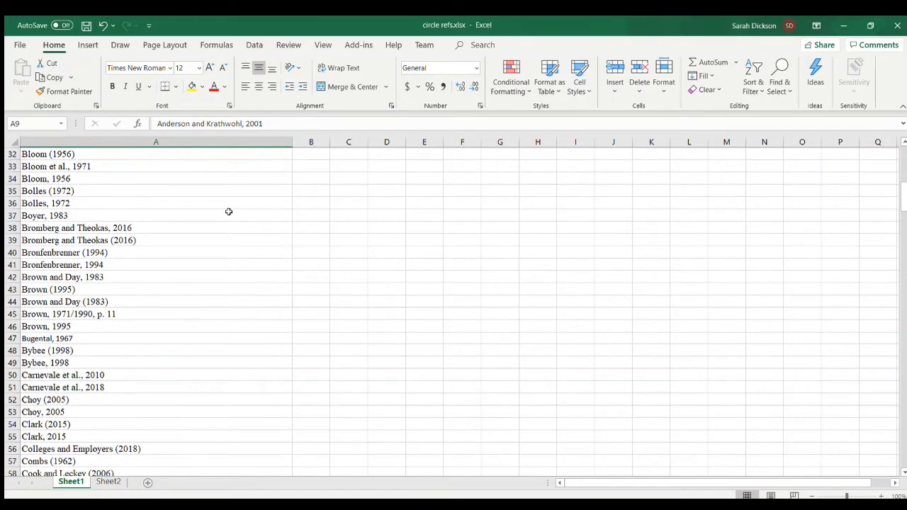
scroll(229, 212, "down", 1)
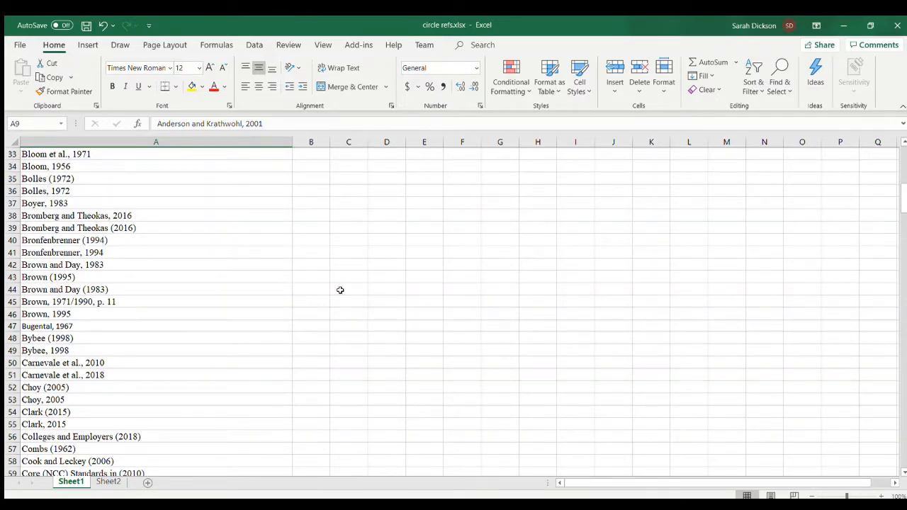
scroll(340, 290, "down", 3)
scroll(341, 290, "down", 1)
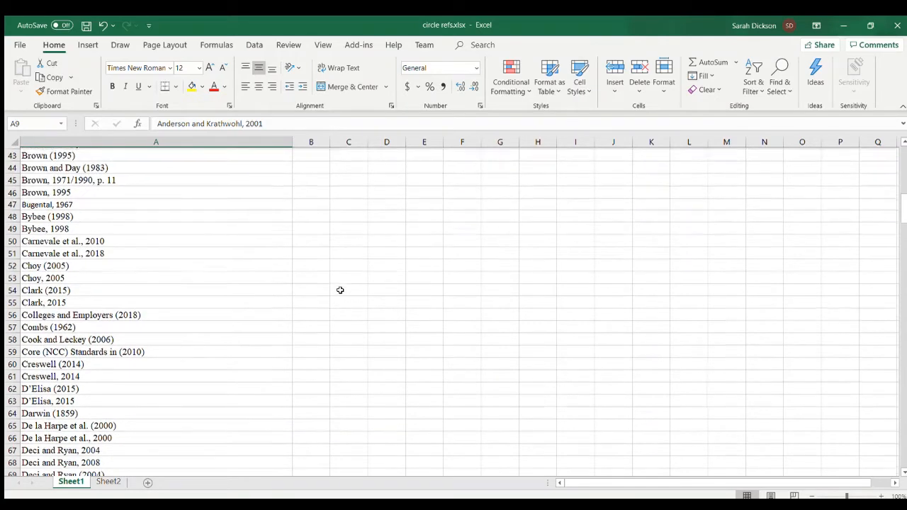
scroll(340, 290, "down", 10)
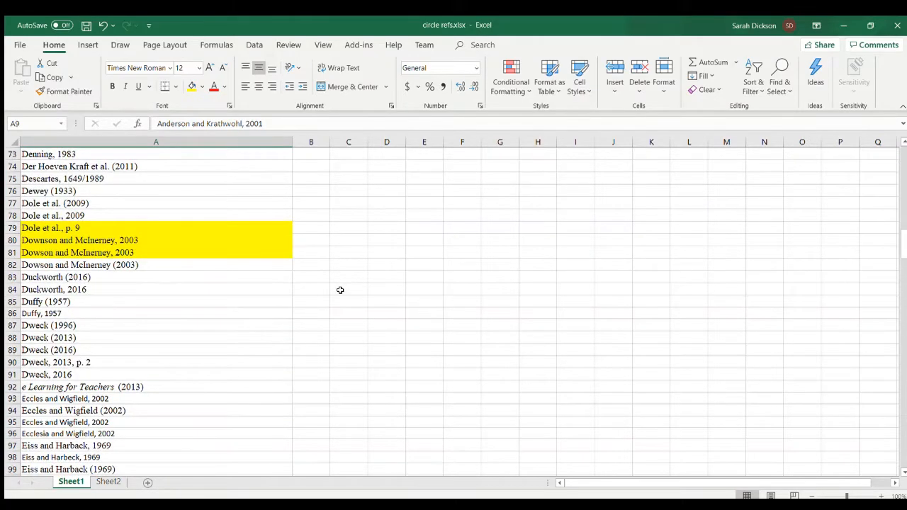
scroll(340, 290, "down", 11)
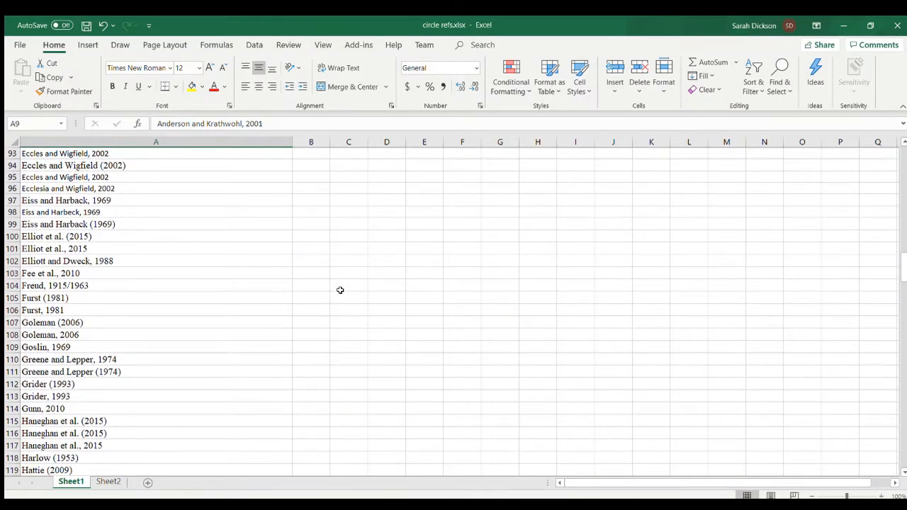
scroll(340, 290, "up", 20)
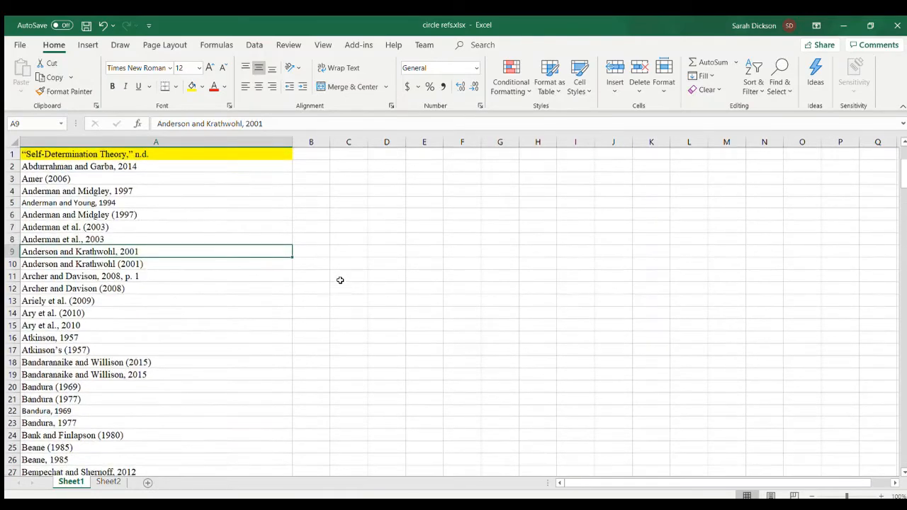
- Remove every comma from the citations on Sheet1 by replacing it with nothing
left_click(311, 197)
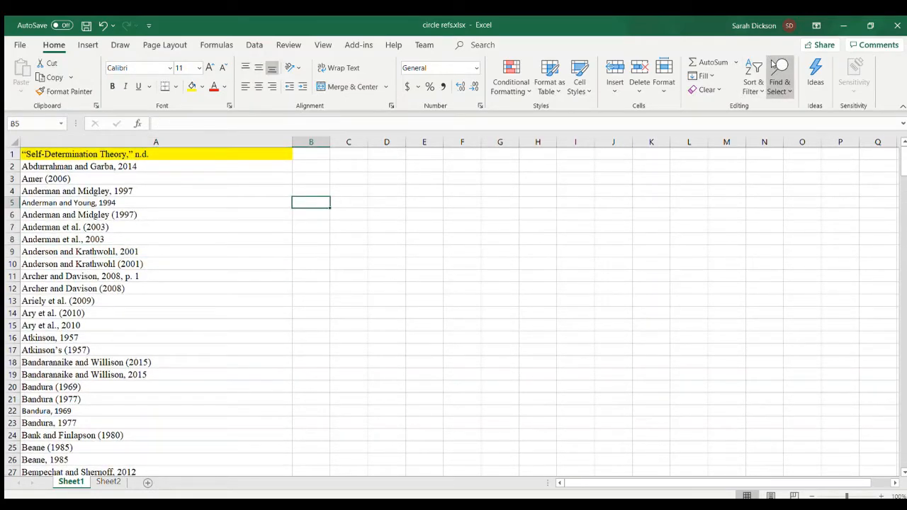
left_click(780, 124)
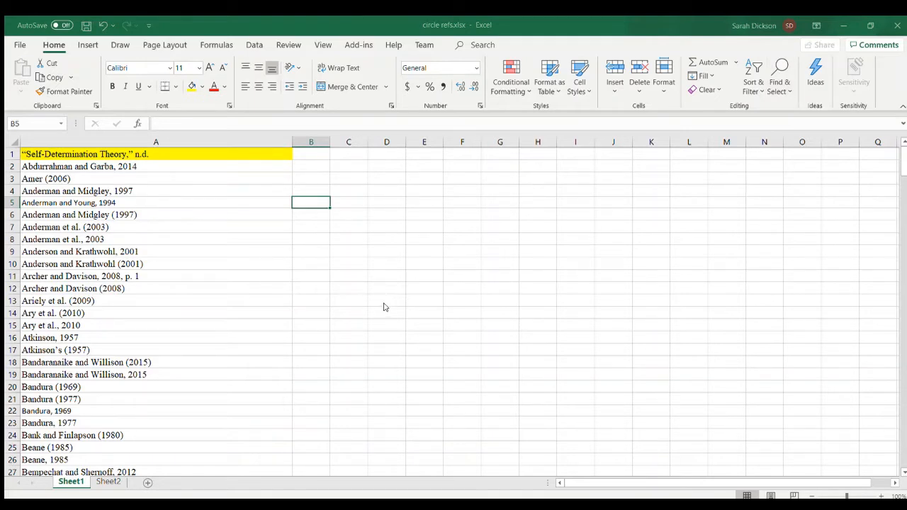
left_click(273, 240)
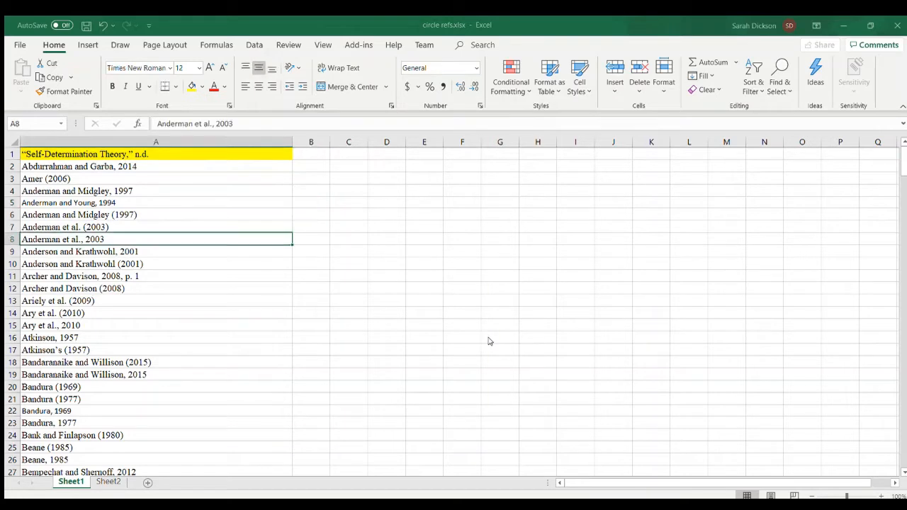
left_click(376, 338)
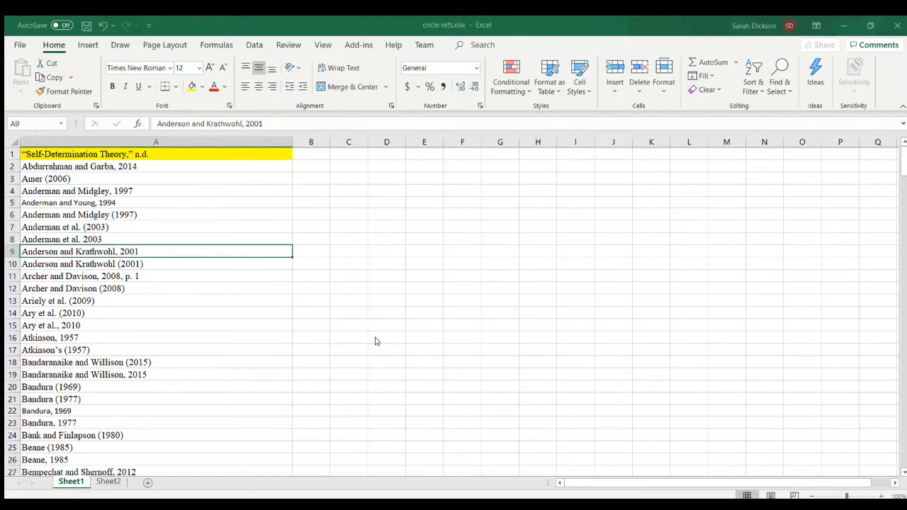
left_click(328, 336)
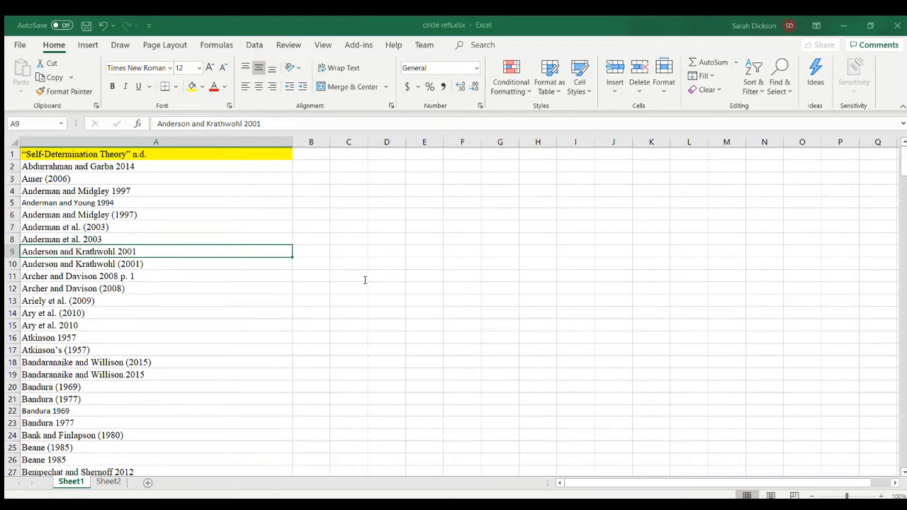
- Replace all opening and closing parentheses in the Sheet1 citations with nothing
left_click(334, 344)
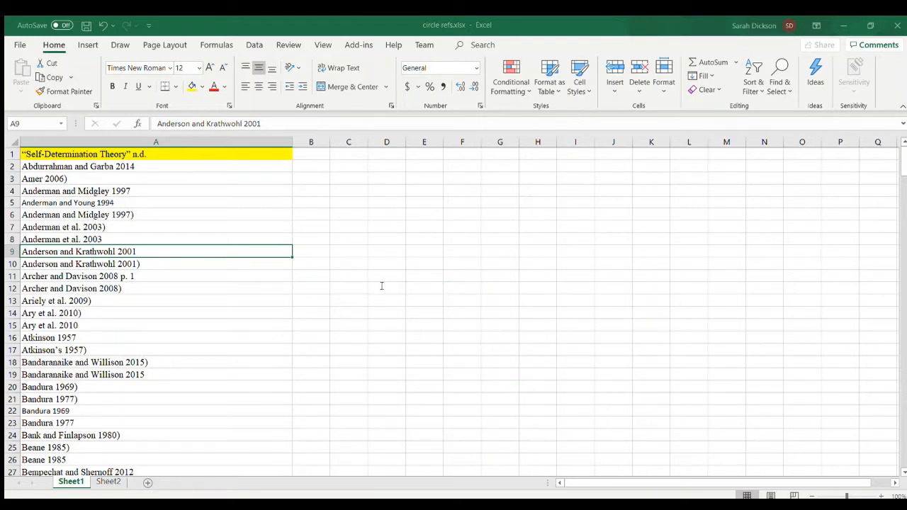
left_click(333, 345)
left_click(458, 295)
left_click(579, 338)
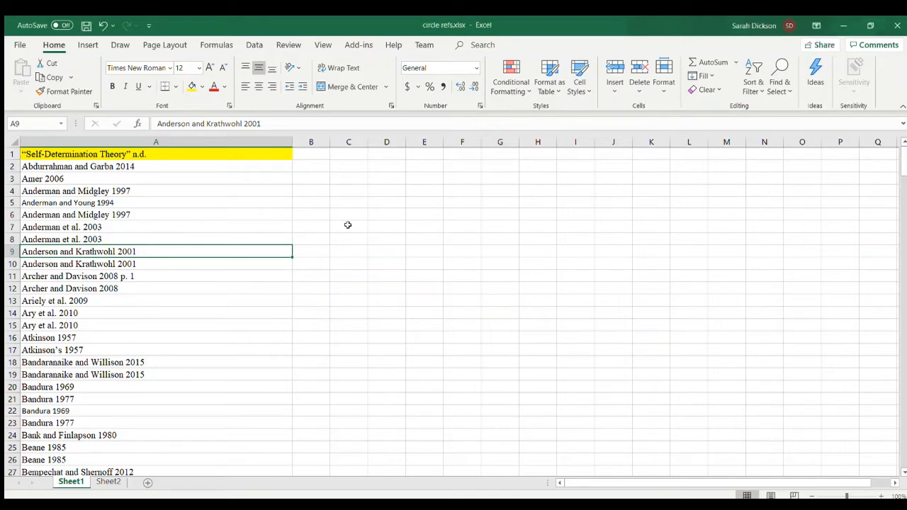
- Remove the duplicate citations from column A of Sheet1, treating the first row as a header
left_click(134, 144)
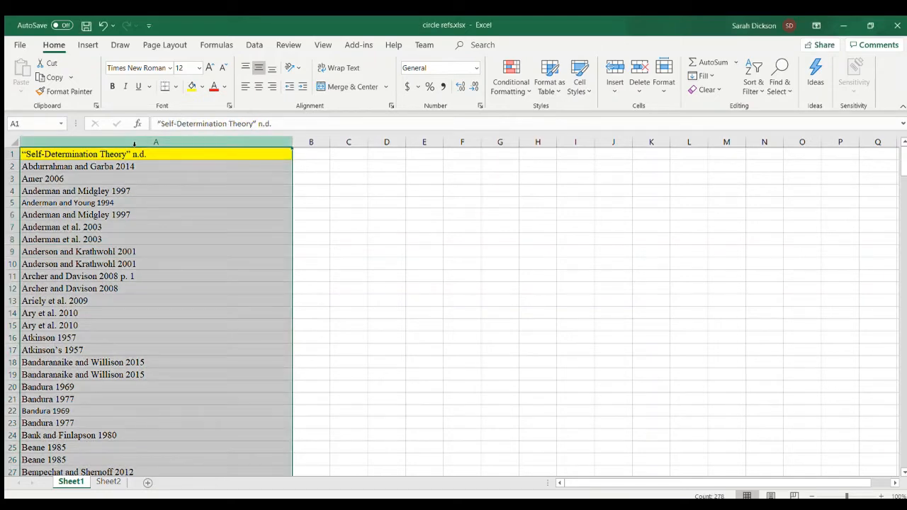
left_click(250, 43)
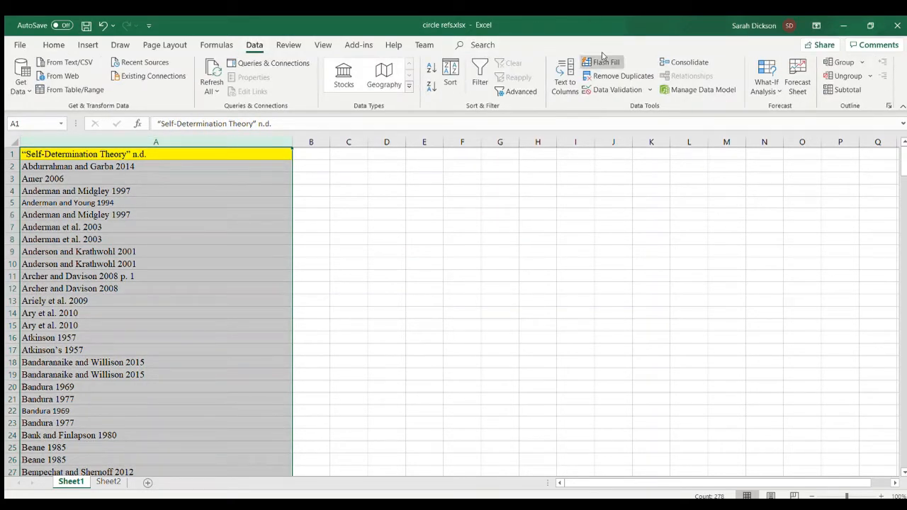
left_click(620, 72)
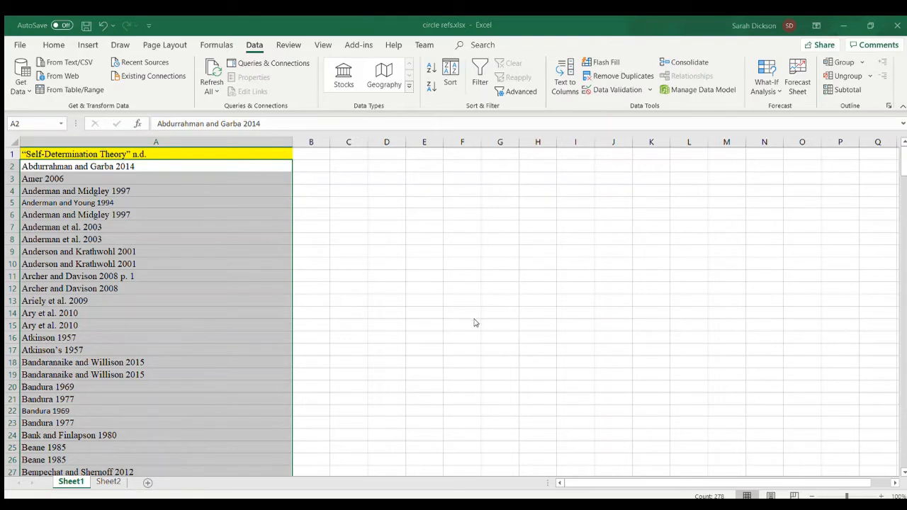
left_click(475, 323)
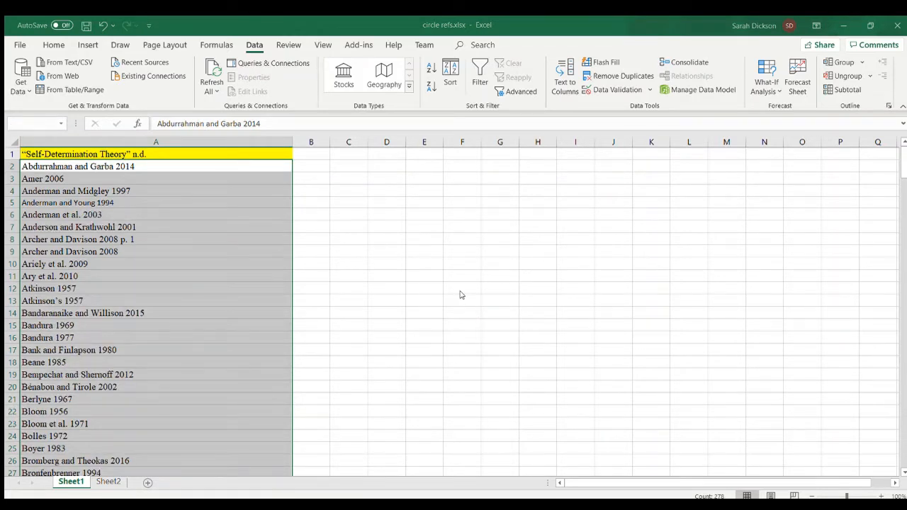
left_click(381, 218)
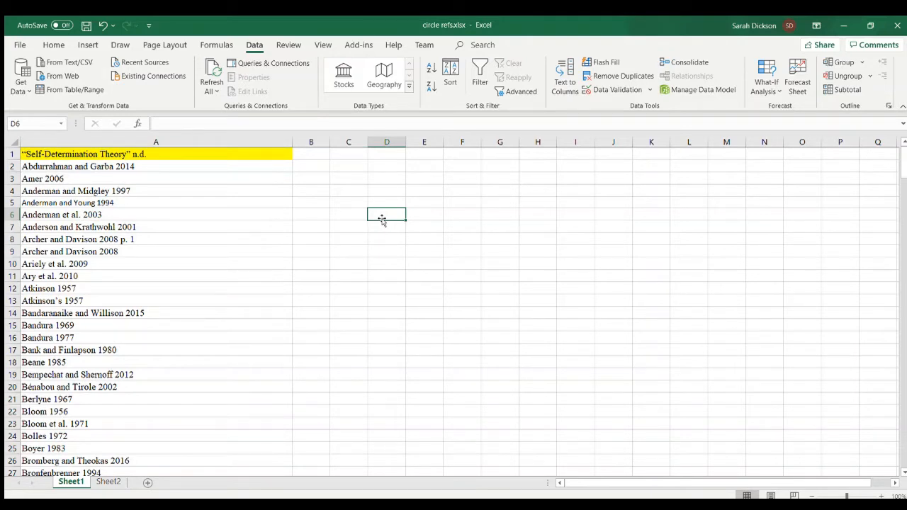
- Delete row 8, the repeated 2008 citation that carries the page reference “p. 1”
left_click(174, 253)
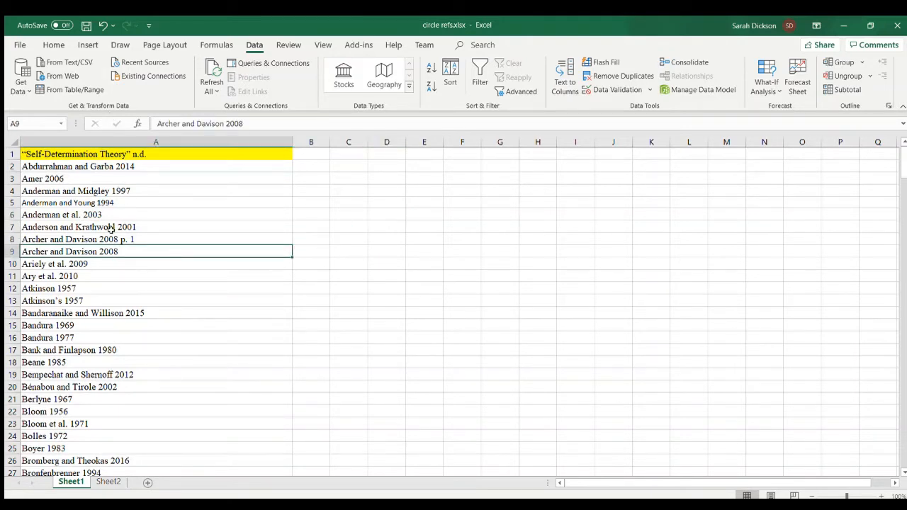
left_click(14, 243)
left_click(56, 44)
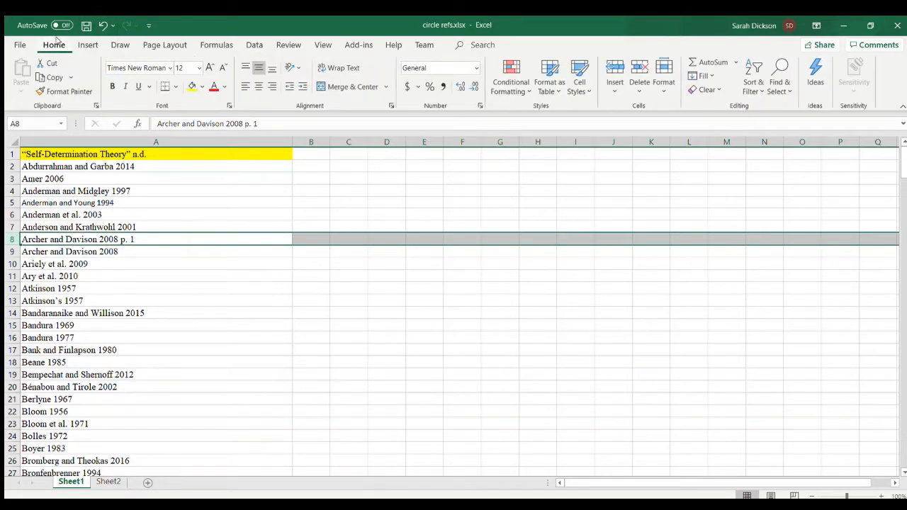
left_click(640, 71)
left_click(355, 178)
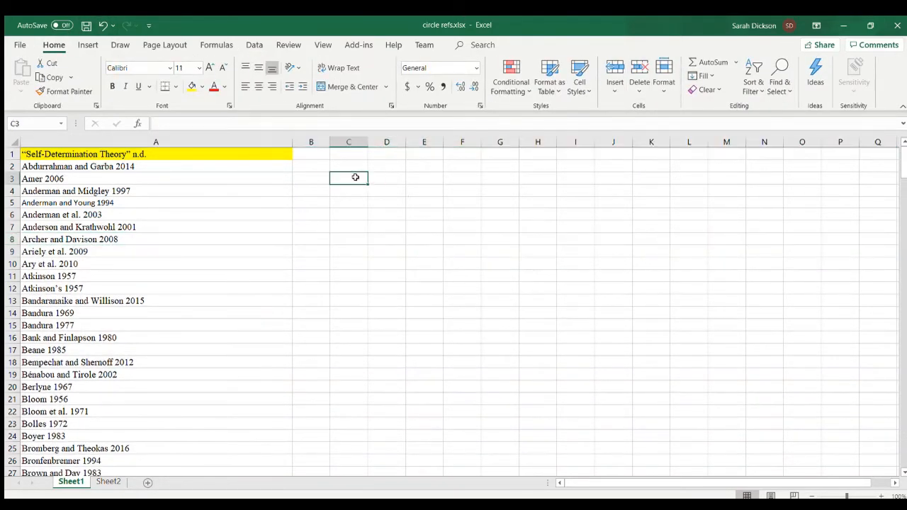
- Examine the deduplicated citations in column A for remaining near-duplicates, such as possessive names or added page numbers
left_click(220, 287)
scroll(221, 287, "down", 6)
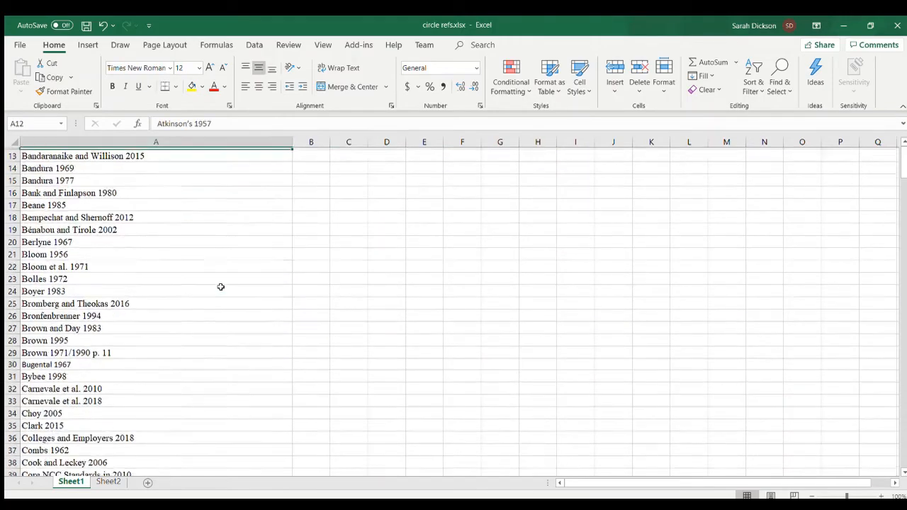
scroll(220, 287, "down", 20)
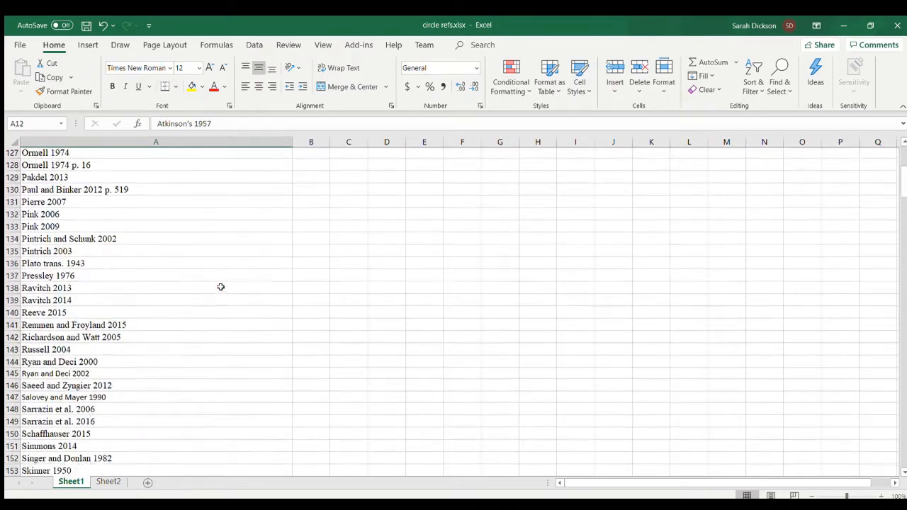
scroll(220, 288, "up", 20)
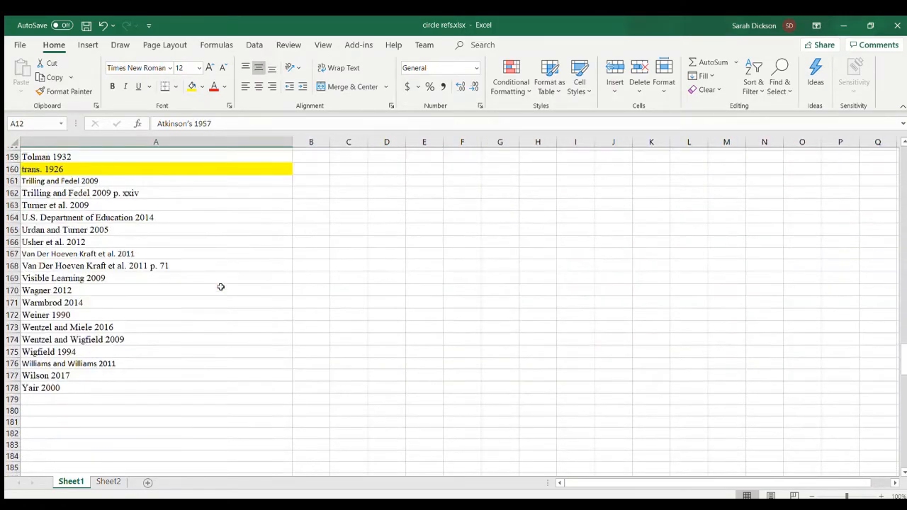
scroll(220, 287, "up", 17)
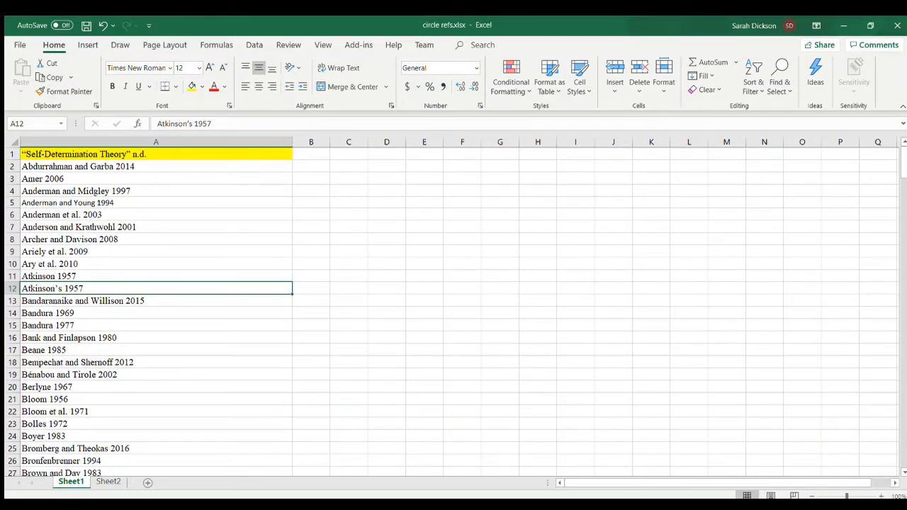
- Copy the dissertation's reference list and paste it into Sheet1 starting at cell C1
left_click(257, 464)
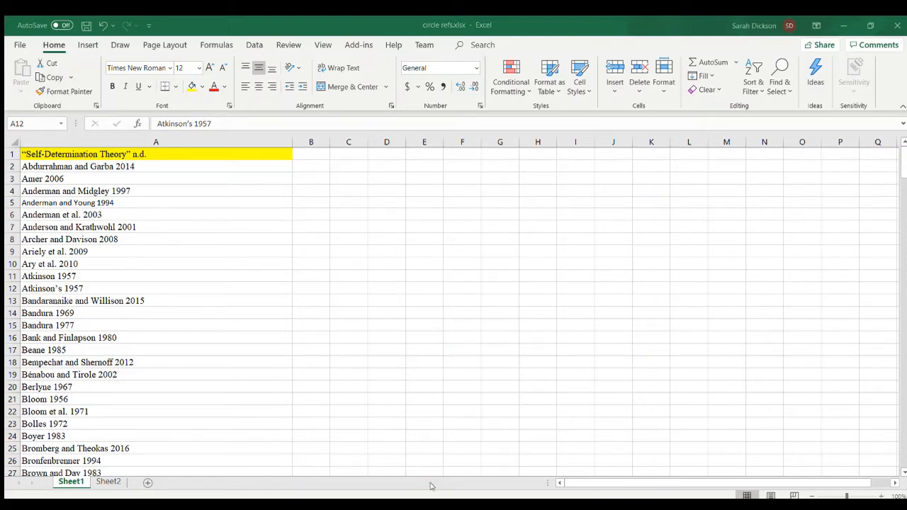
left_click(381, 171)
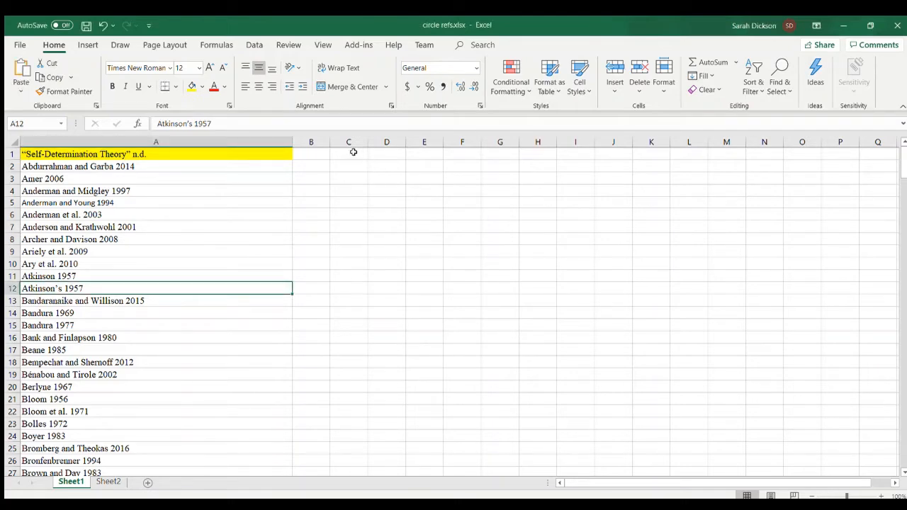
left_click(353, 151)
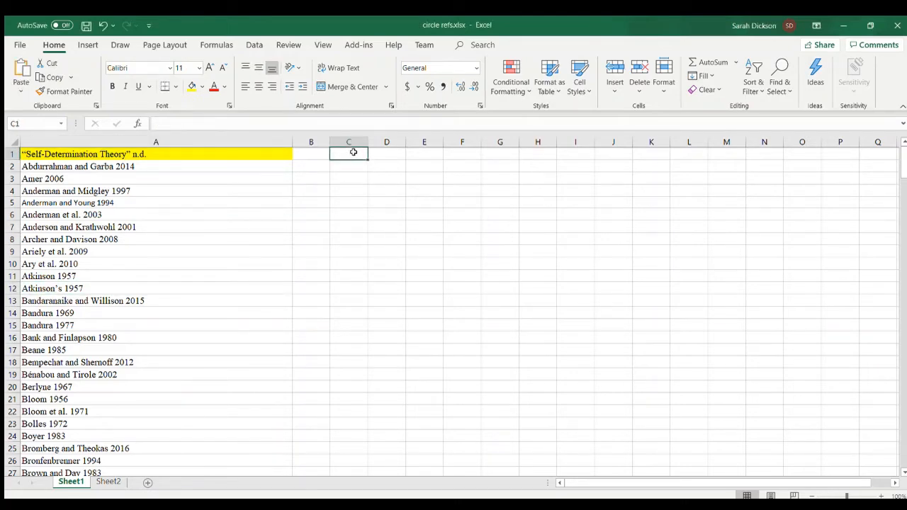
key("ctrl+v")
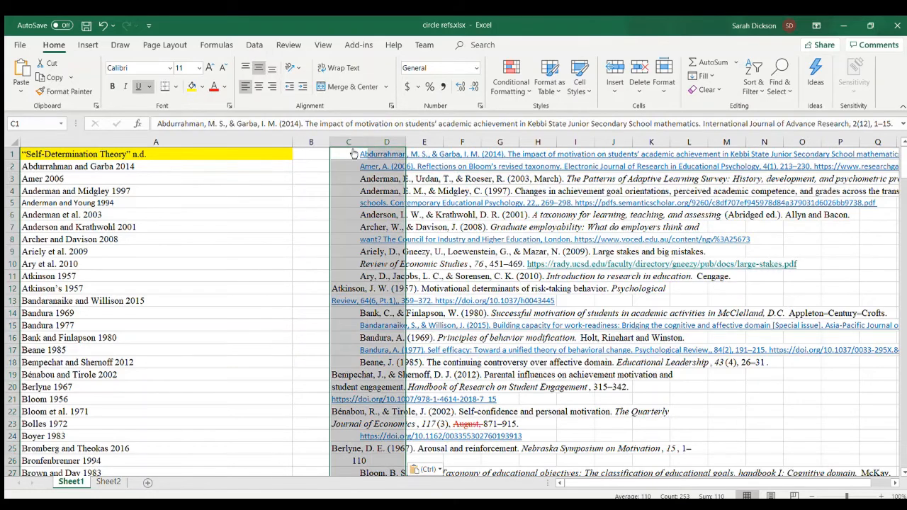
- Apply the formatting of the reference in cell C12 to all the pasted references in column C
left_click(346, 288)
left_click(64, 90)
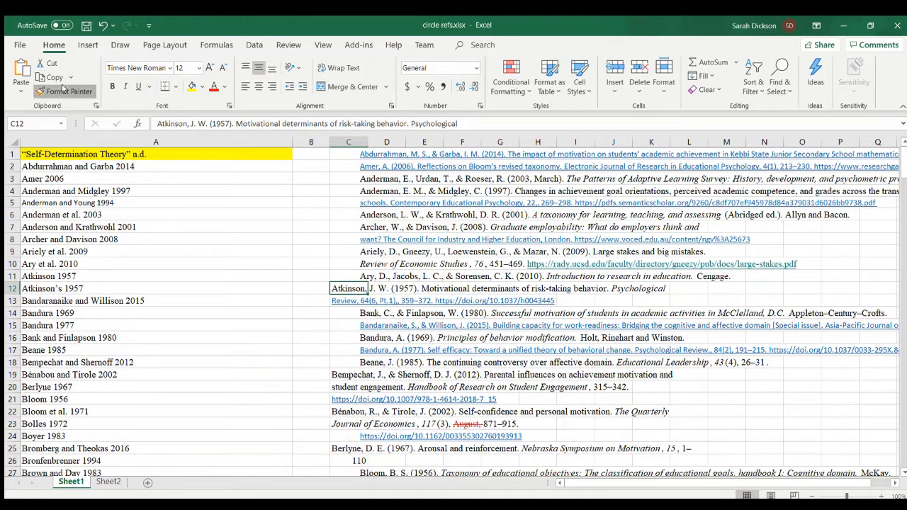
mouse_move(349, 151)
left_mouse_down()
mouse_move(349, 489)
mouse_move(340, 348)
mouse_move(360, 227)
mouse_move(348, 210)
mouse_move(354, 221)
left_mouse_up()
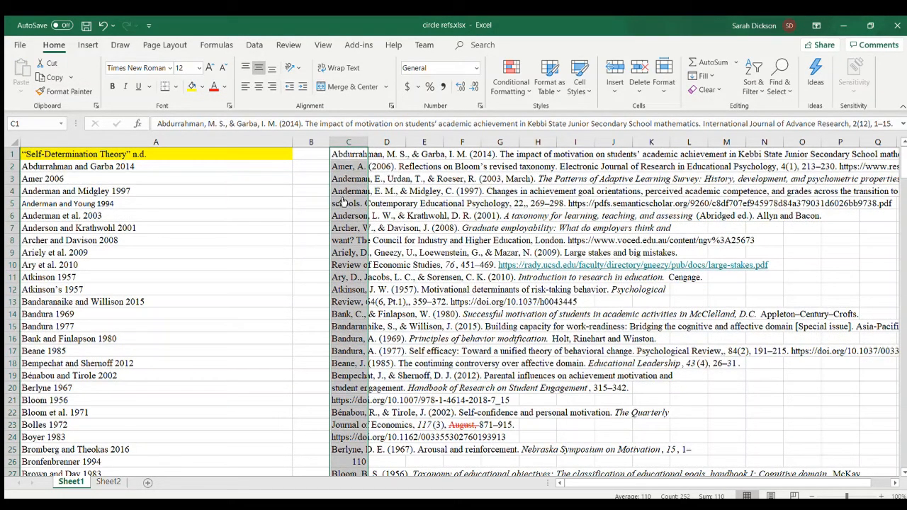
left_click(346, 204)
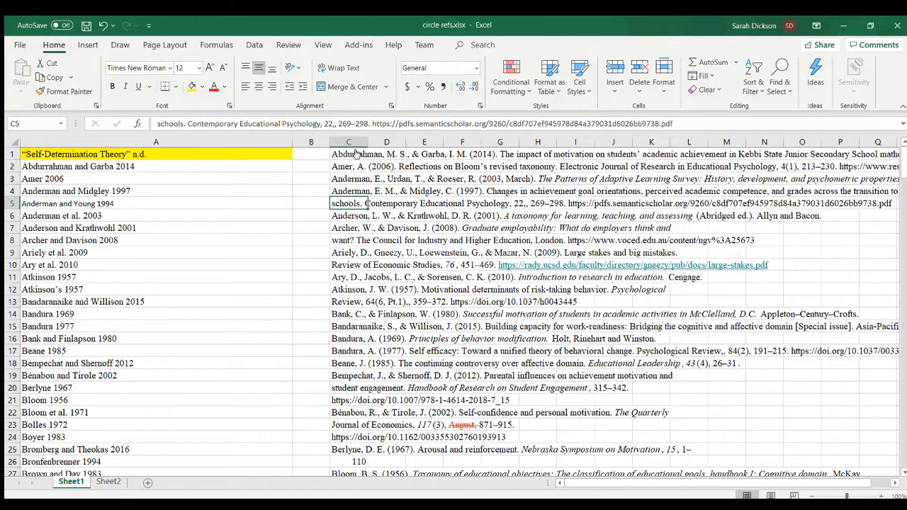
- Remove the hyperlinks from the pasted references in C1:C257
left_click_drag(358, 153, 352, 284)
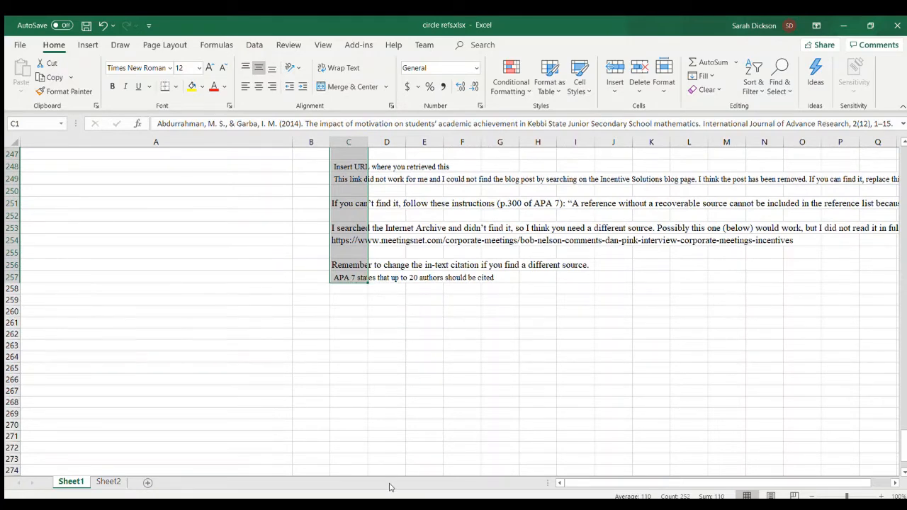
key("ctrl+BackSpace")
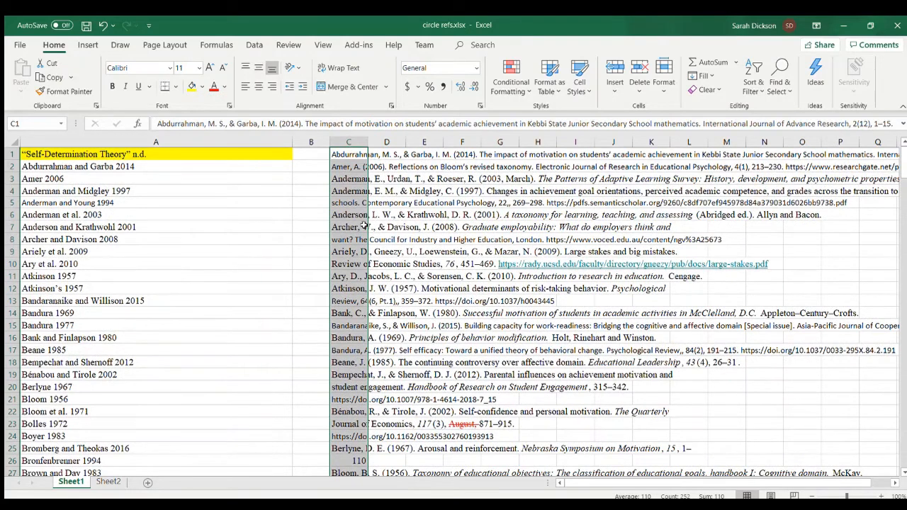
left_click(341, 203)
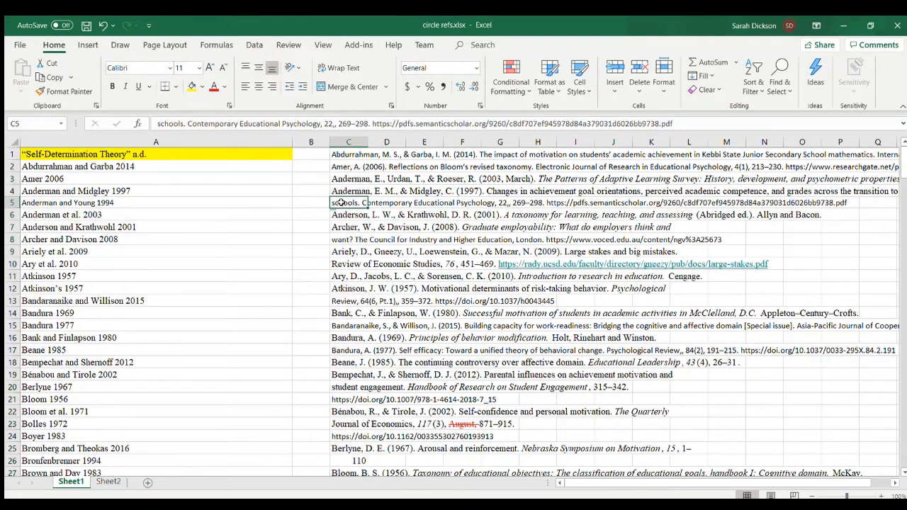
- Clear the leftover reference continuation lines from cells C5, C8, C10, C13, C20 and C21
key("Delete")
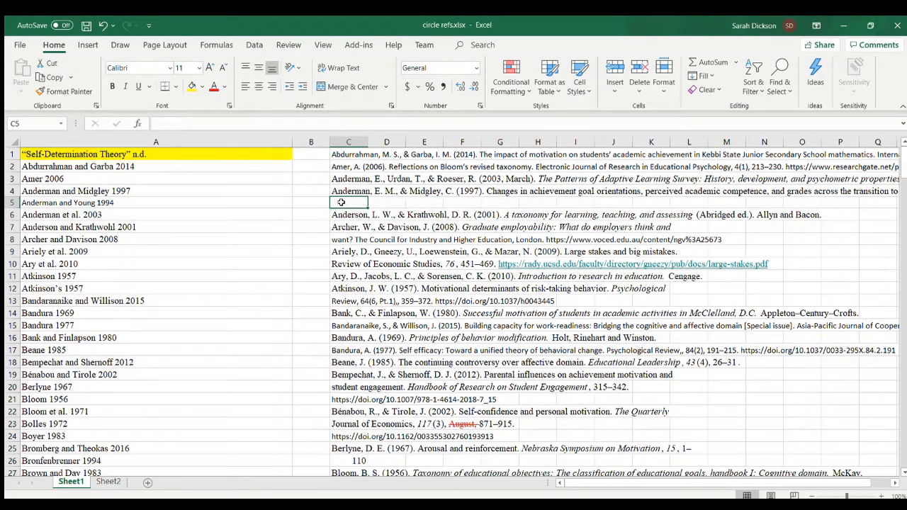
left_click(341, 240)
key("Delete")
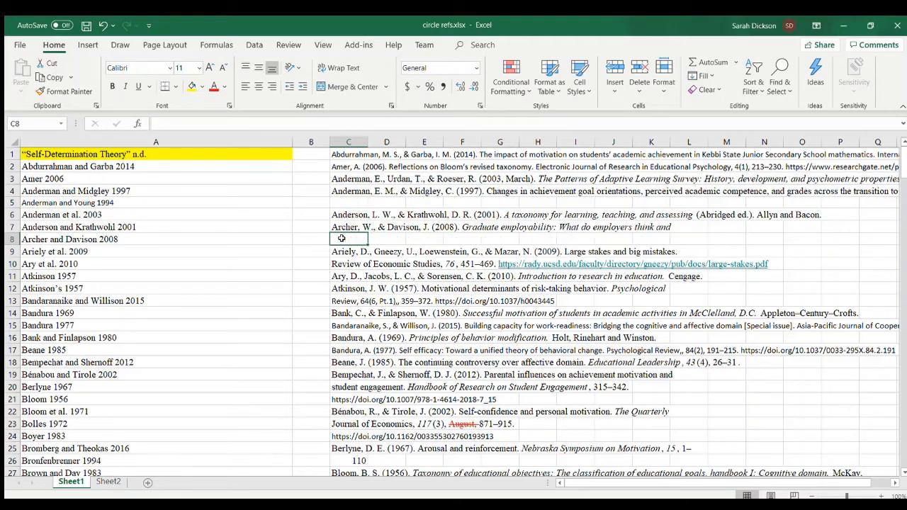
left_click(343, 301)
key("Delete")
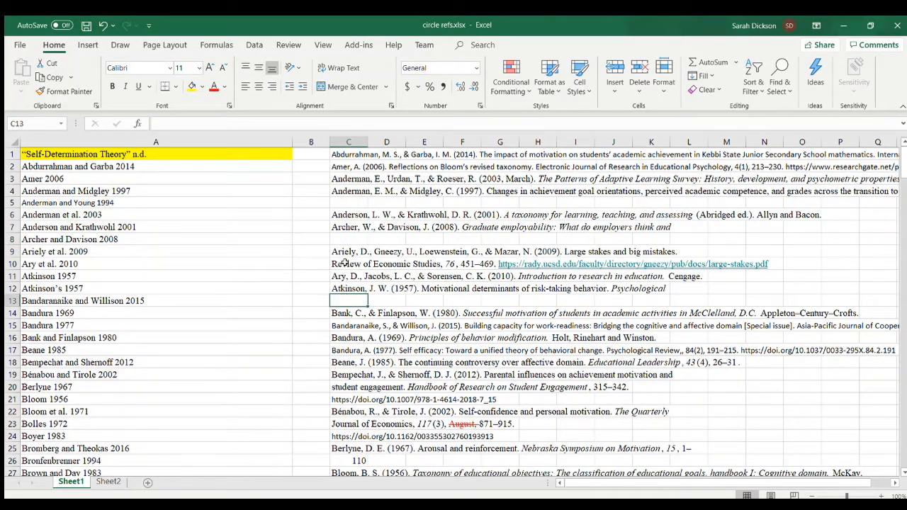
left_click(344, 263)
key("Delete")
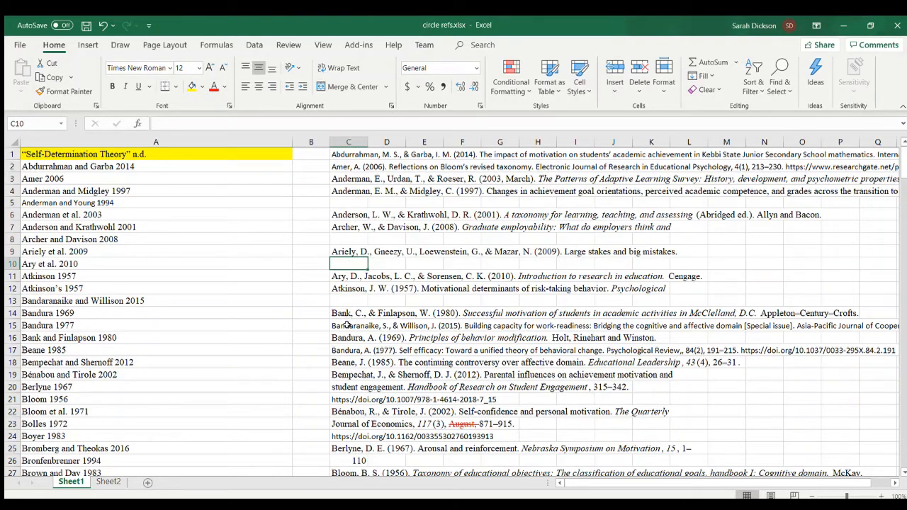
left_click(339, 386)
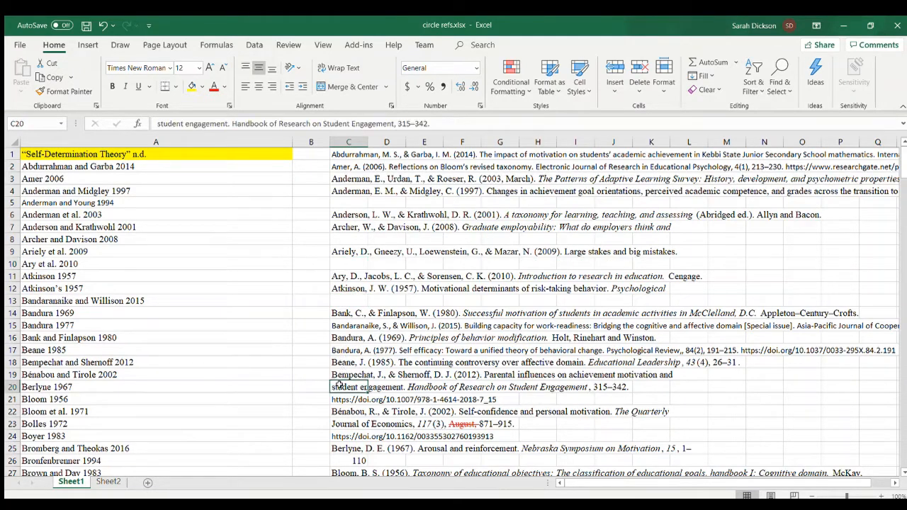
key("Delete")
left_click(340, 399)
key("Delete")
- Clear the reference continuation lines from cells C23, C24, C26, C29 and C31, keeping the author-year lines
scroll(341, 400, "down", 3)
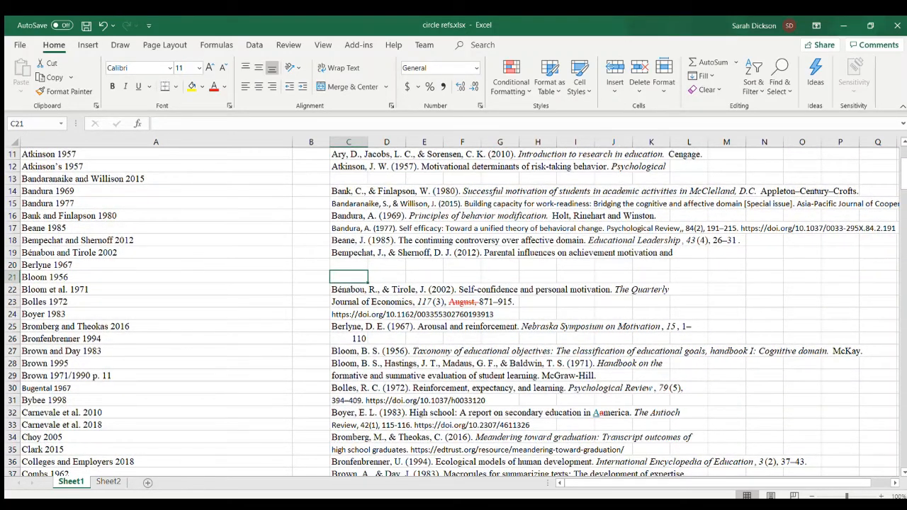
key("alt+Tab")
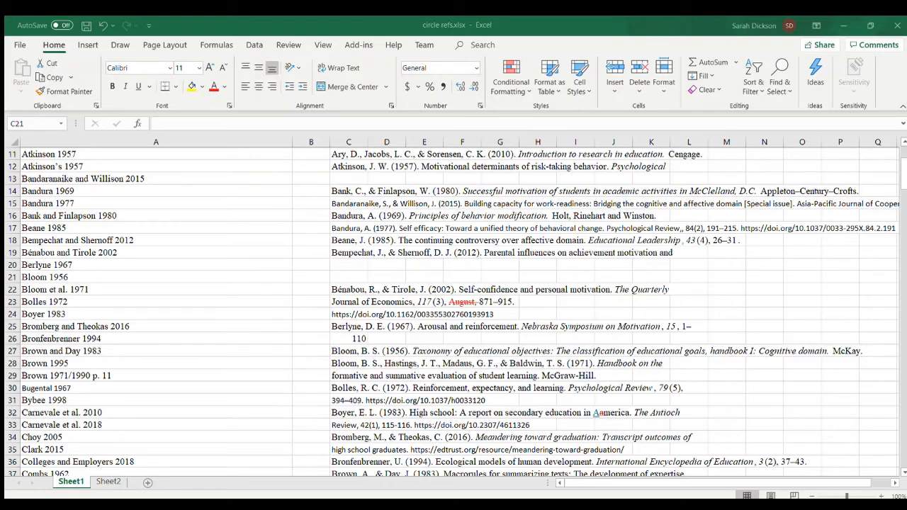
left_click(339, 310)
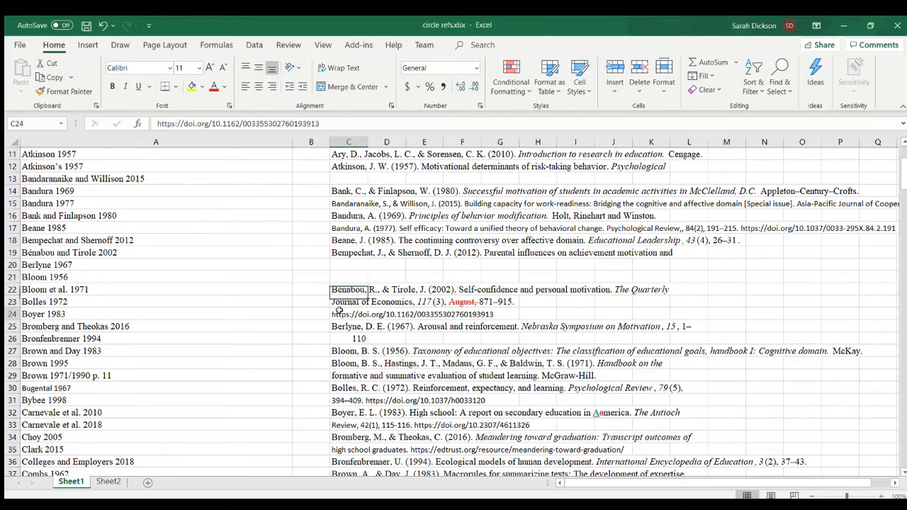
left_click(342, 302)
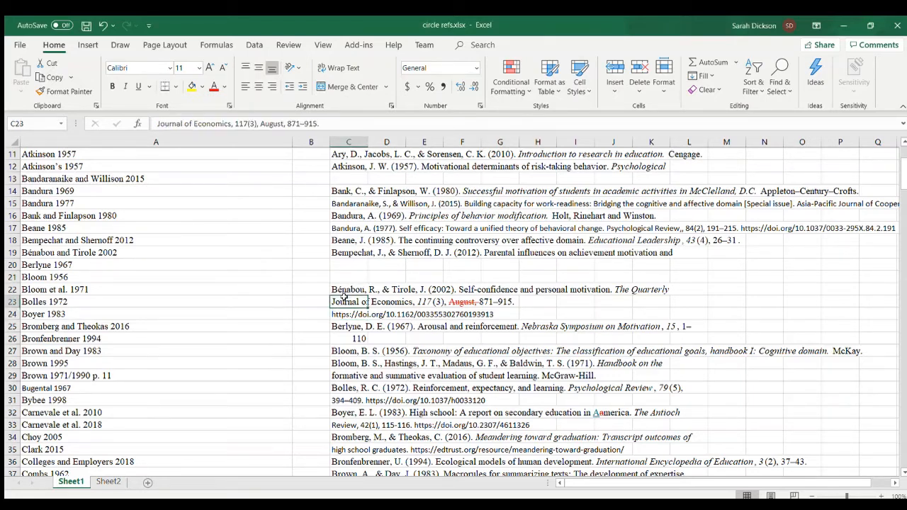
key("Delete")
left_click(343, 314)
key("Delete")
left_click(344, 339)
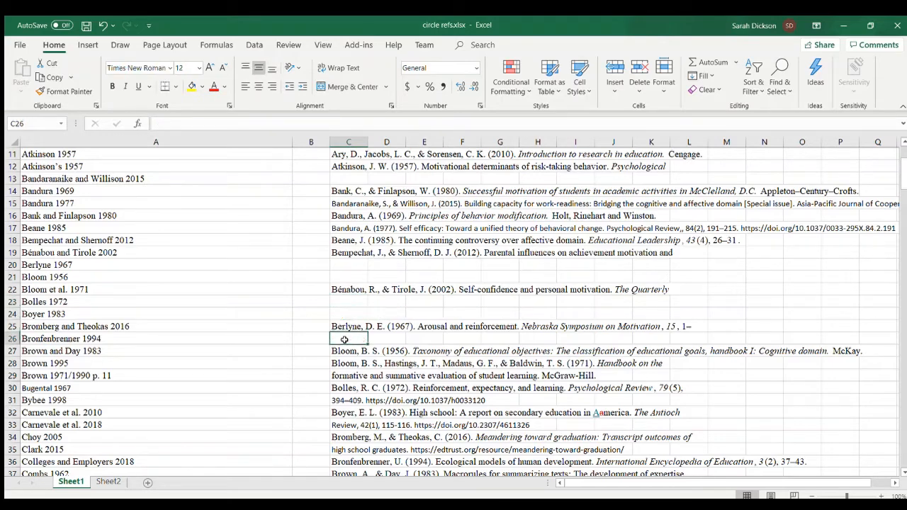
key("Delete")
left_click(344, 376)
key("Delete")
left_click(345, 401)
key("Delete")
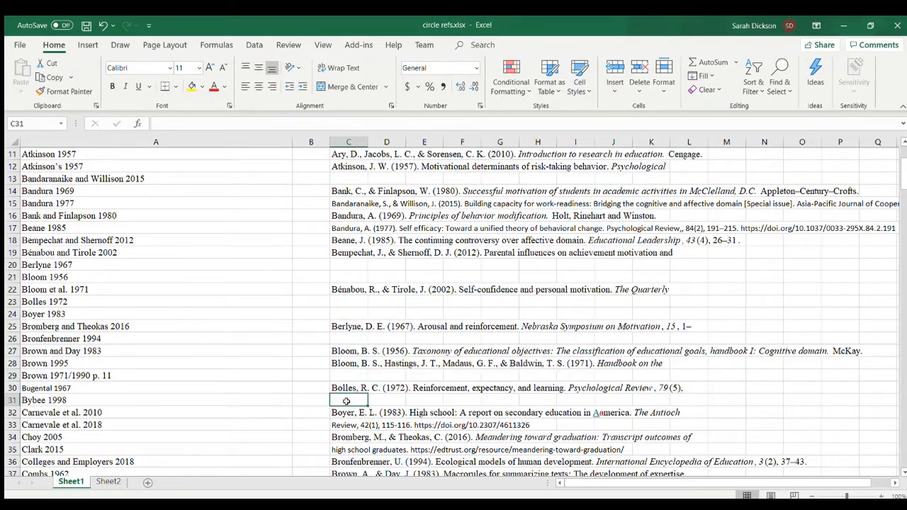
- Clear the spilled-over second lines of references from cells C33, C35, C38, C40 and C42
scroll(346, 415, "down", 6)
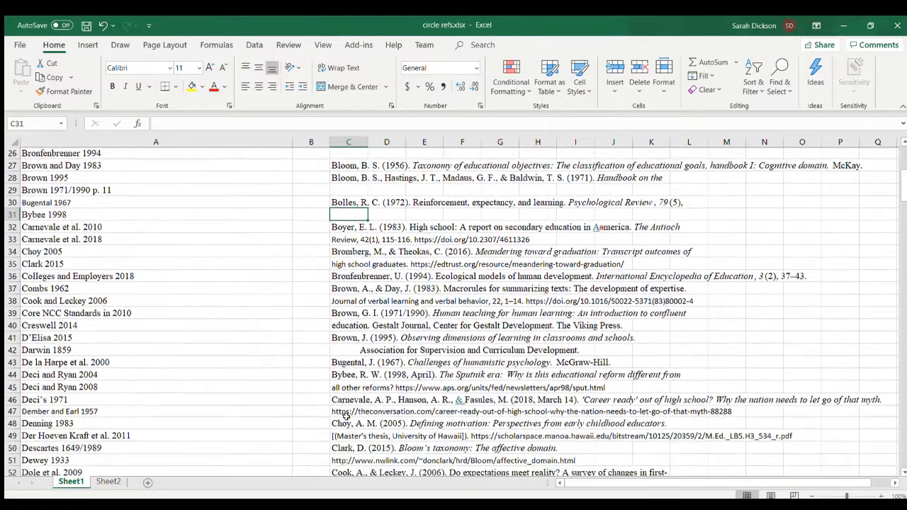
left_click(344, 215)
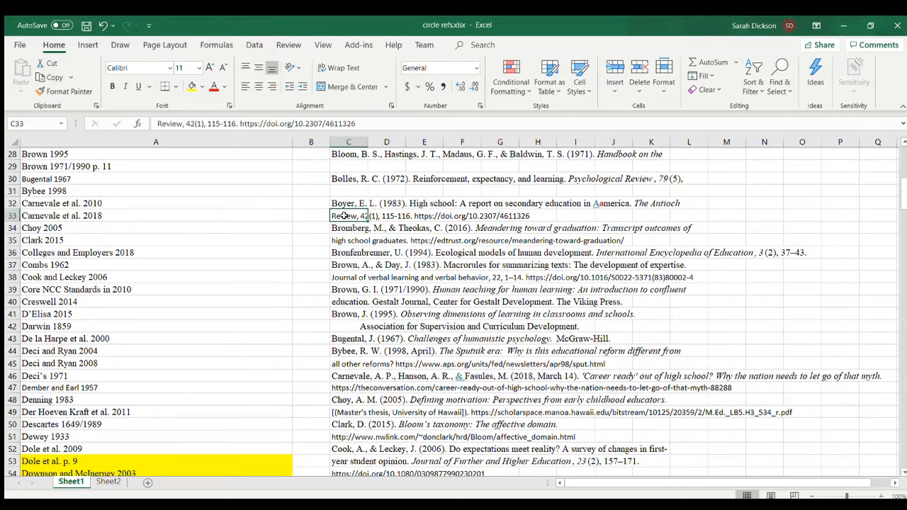
key("Delete")
left_click(344, 240)
key("Delete")
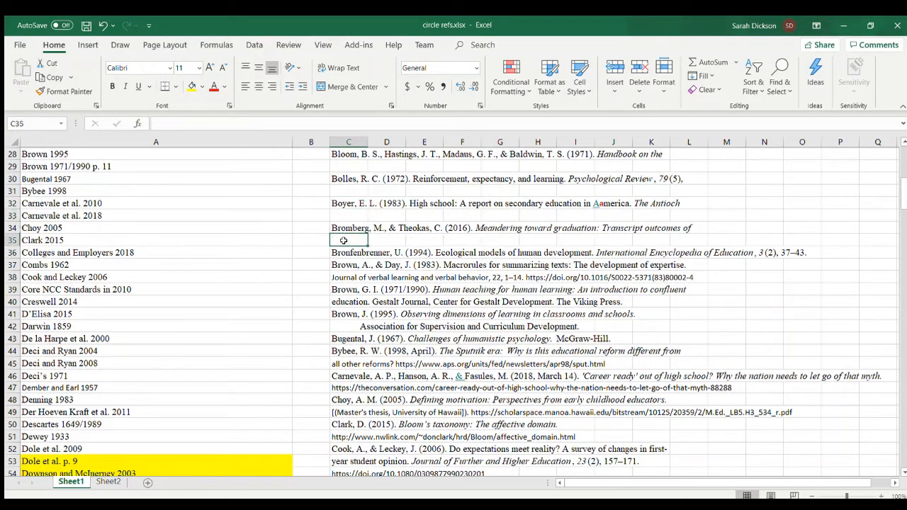
left_click(342, 277)
key("Delete")
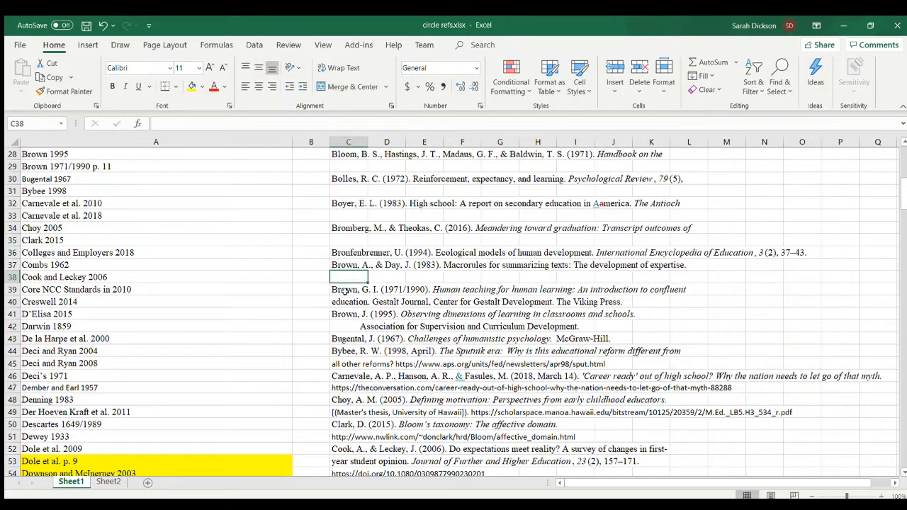
left_click(346, 301)
key("Delete")
left_click(347, 324)
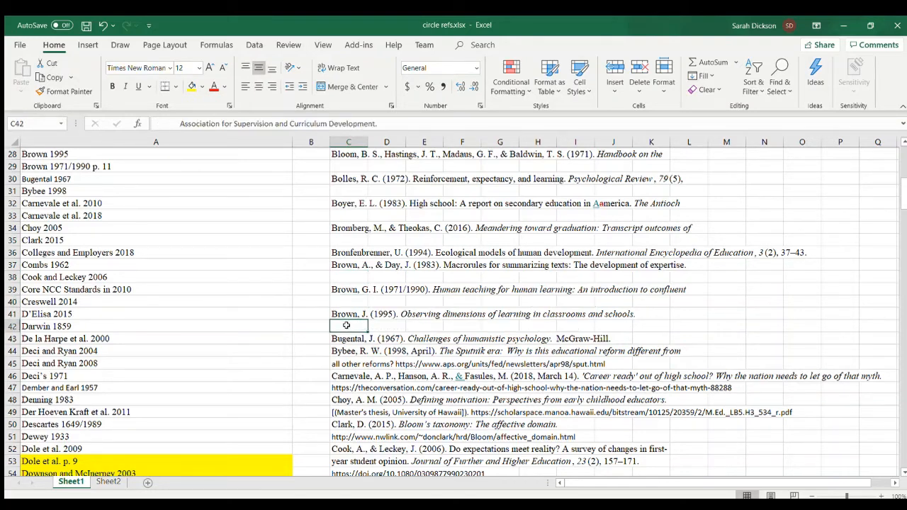
key("Delete")
- Clear the leftover source and URL lines from cells C45, C47, C49 and C51
left_click(345, 363)
key("Delete")
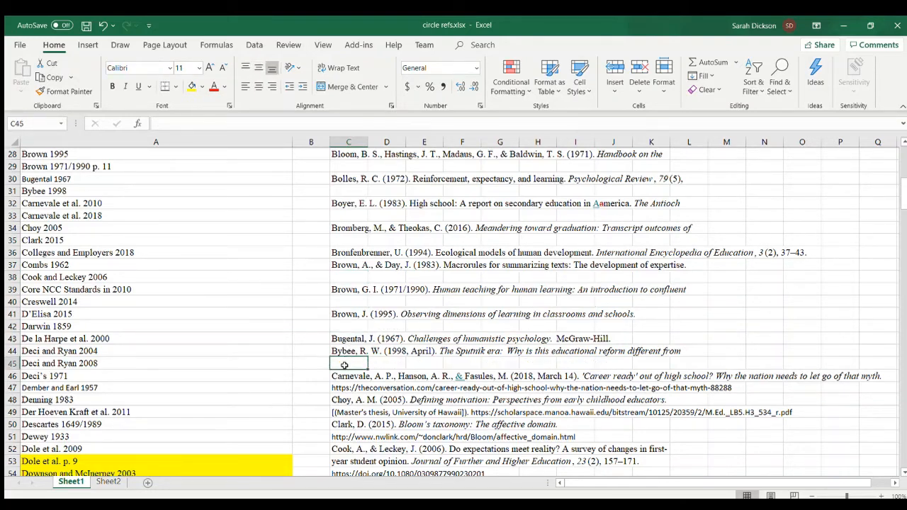
left_click(344, 388)
key("Delete")
left_click(342, 412)
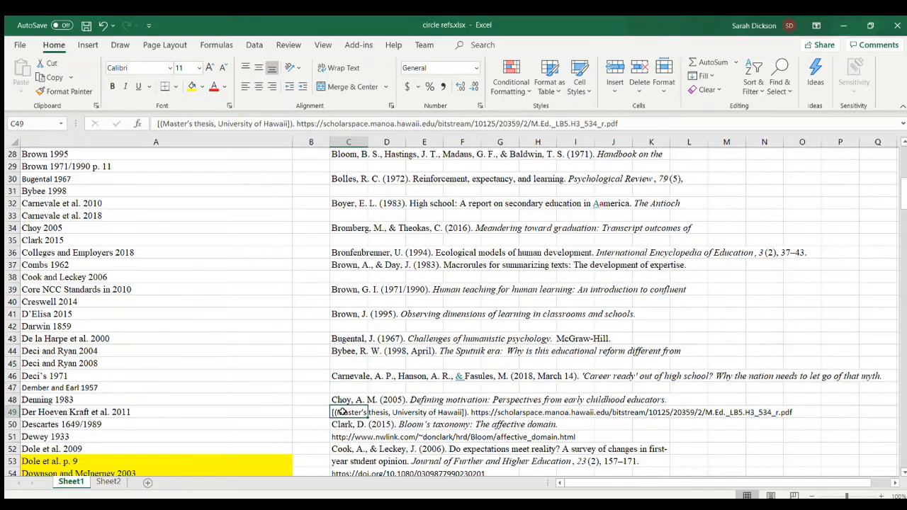
key("Delete")
left_click(341, 435)
key("Delete")
- Clear the reference continuation lines from cells C53, C54, C58 and C60
scroll(341, 434, "down", 6)
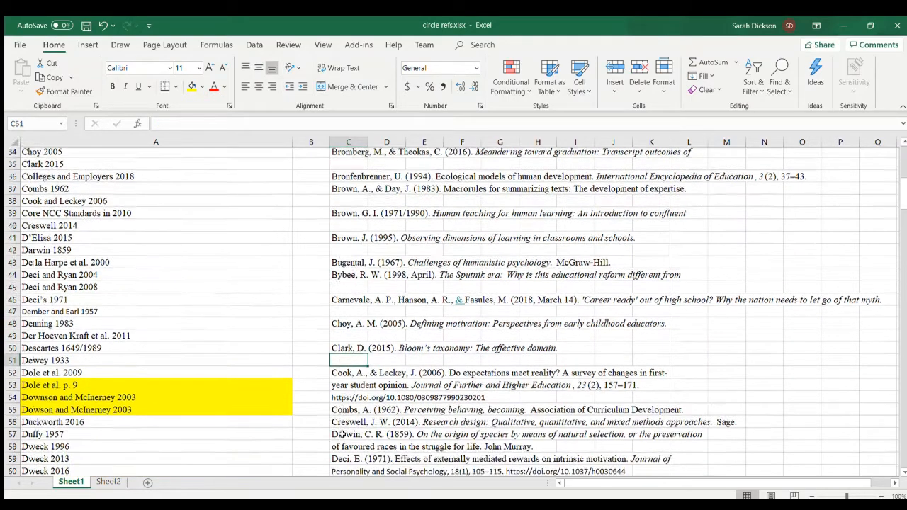
left_click(344, 229)
key("Delete")
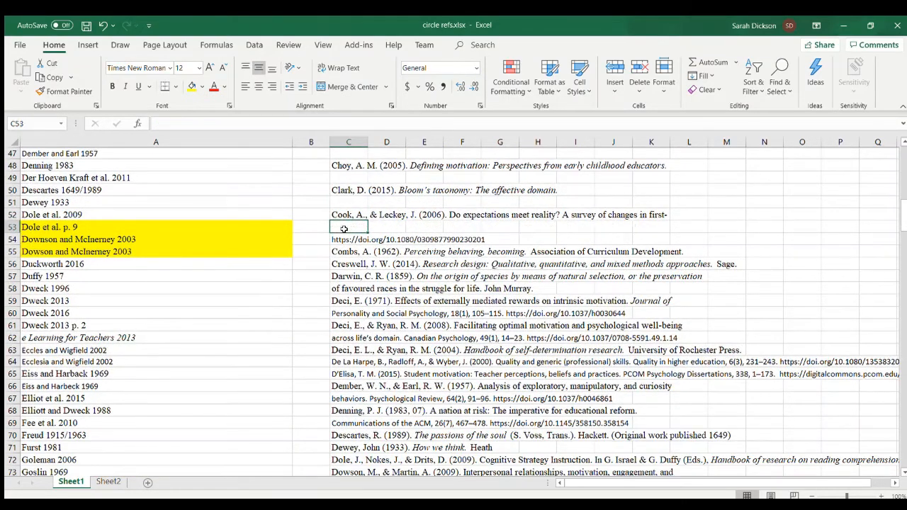
left_click(340, 239)
key("Delete")
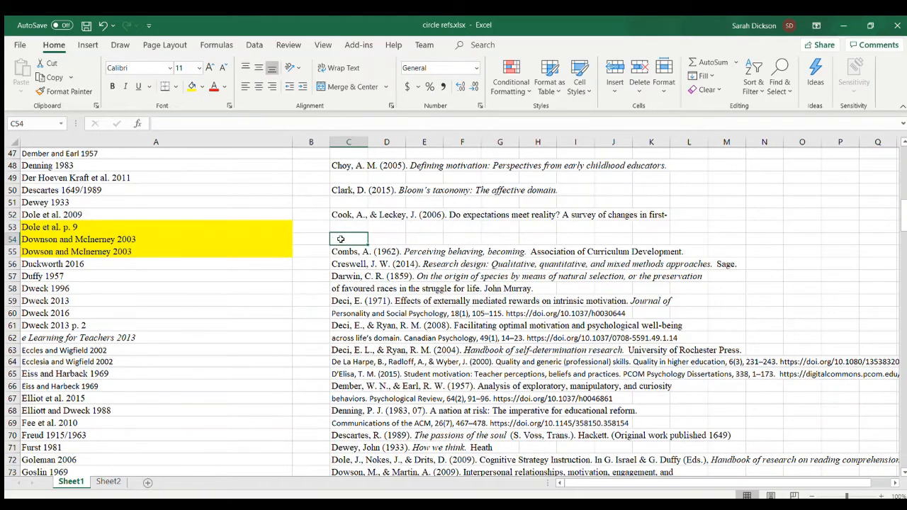
left_click(342, 288)
key("Delete")
left_click(343, 312)
key("Delete")
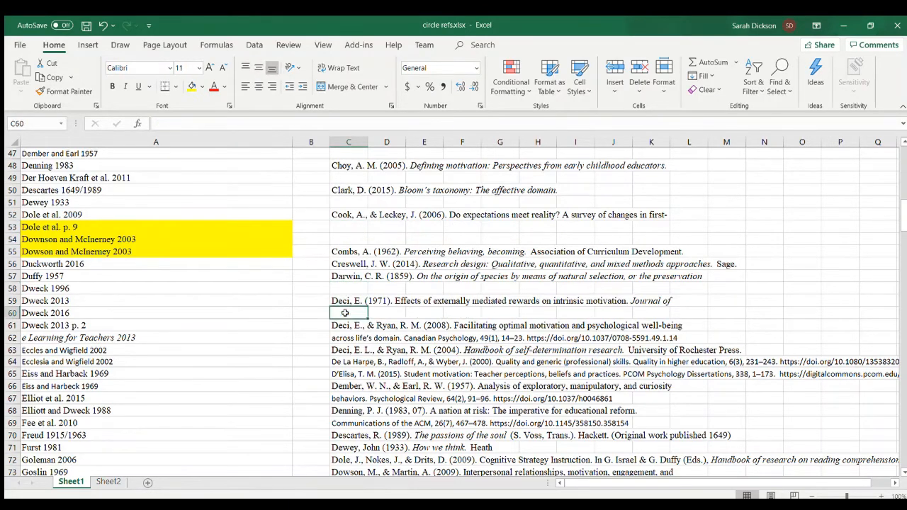
- Clear the leftover journal and DOI lines from cells C62, C67 and C69
left_click(341, 338)
key("Delete")
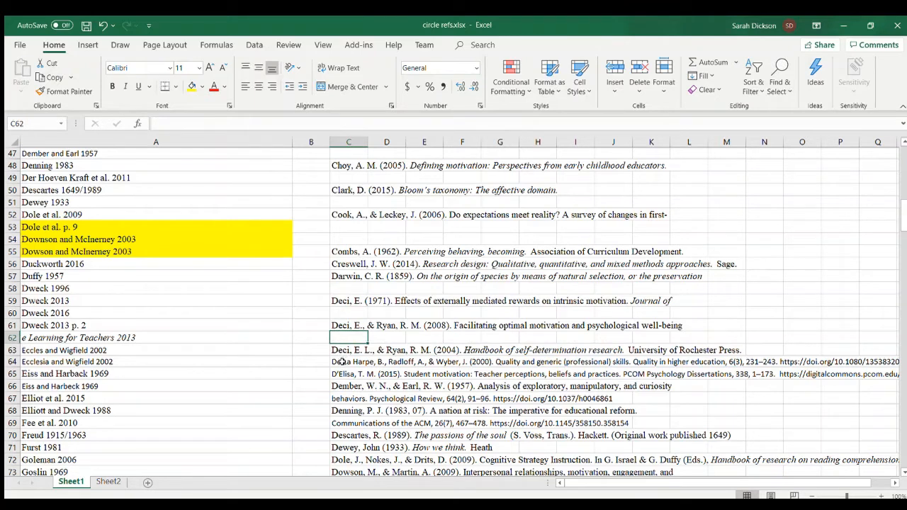
left_click(342, 398)
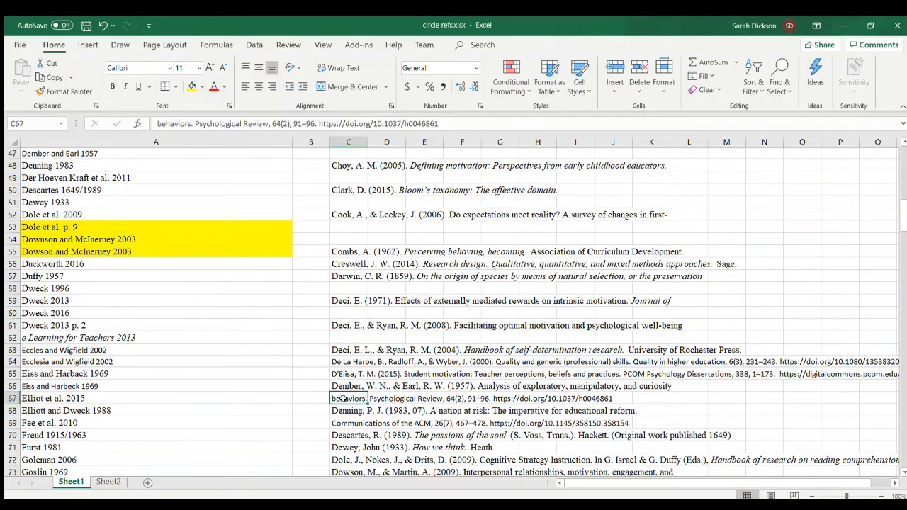
key("Delete")
left_click(343, 423)
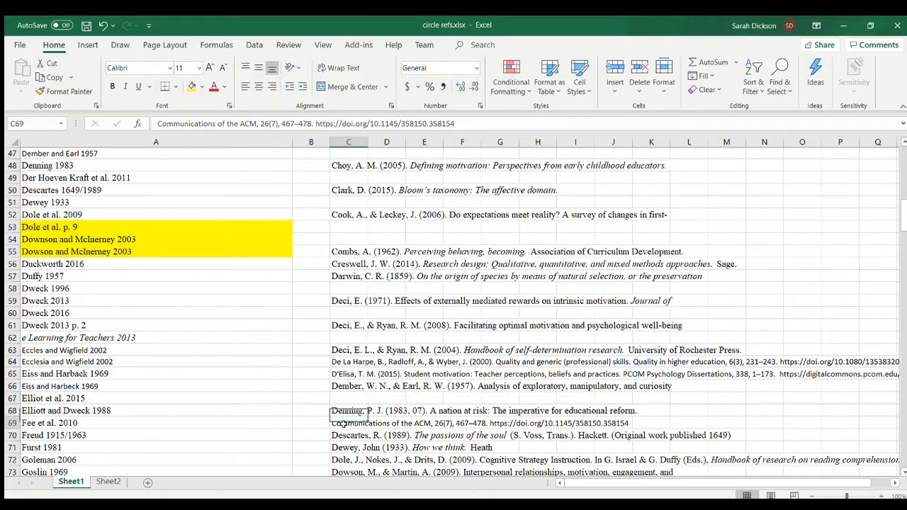
key("Delete")
- Clear the reference continuation lines from cells C74, C85 and C88
scroll(343, 423, "down", 6)
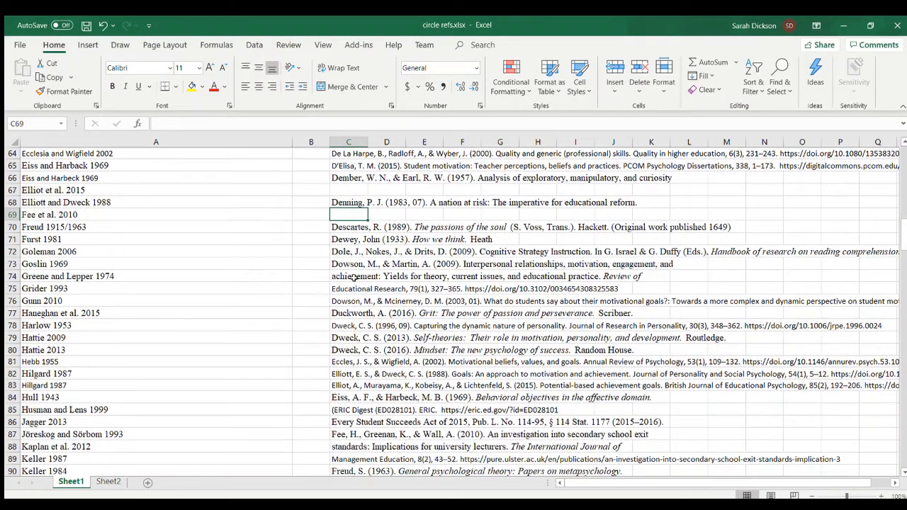
left_click(343, 277)
key("Delete")
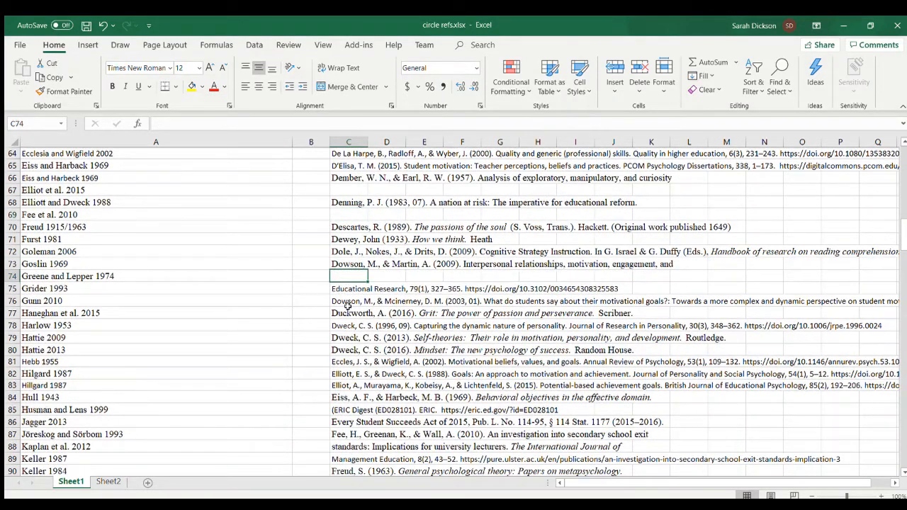
left_click(344, 410)
key("Delete")
scroll(344, 410, "down", 4)
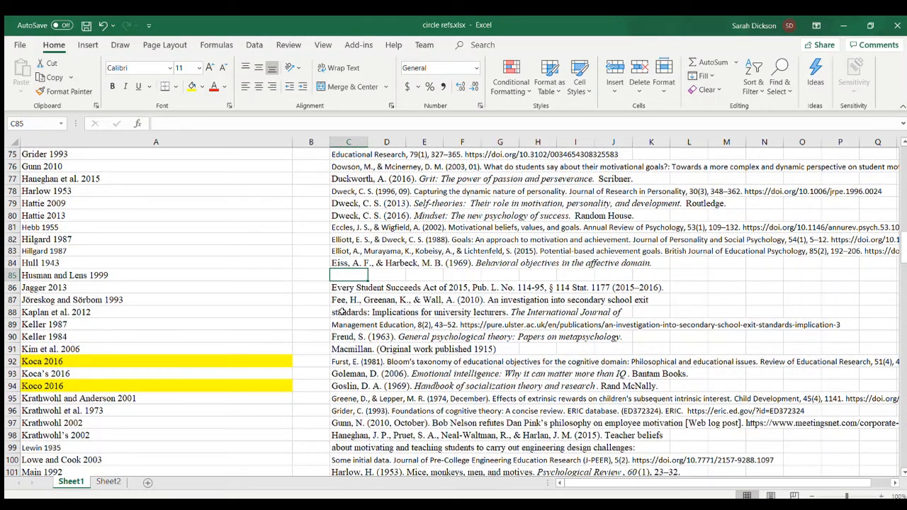
left_click(342, 312)
key("Delete")
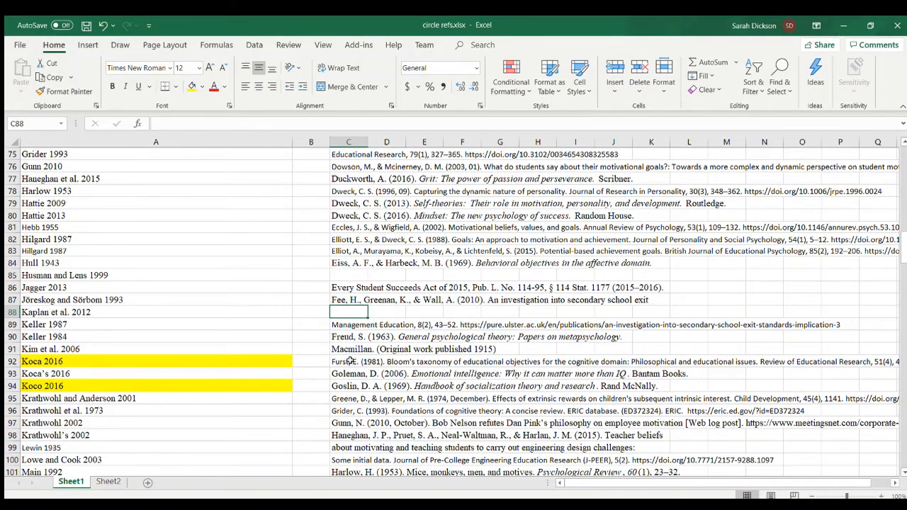
- Clear the leftover continuation lines from cells C99, C100, C102, C104 and C107, keeping each reference's author-year line
scroll(348, 351, "down", 3)
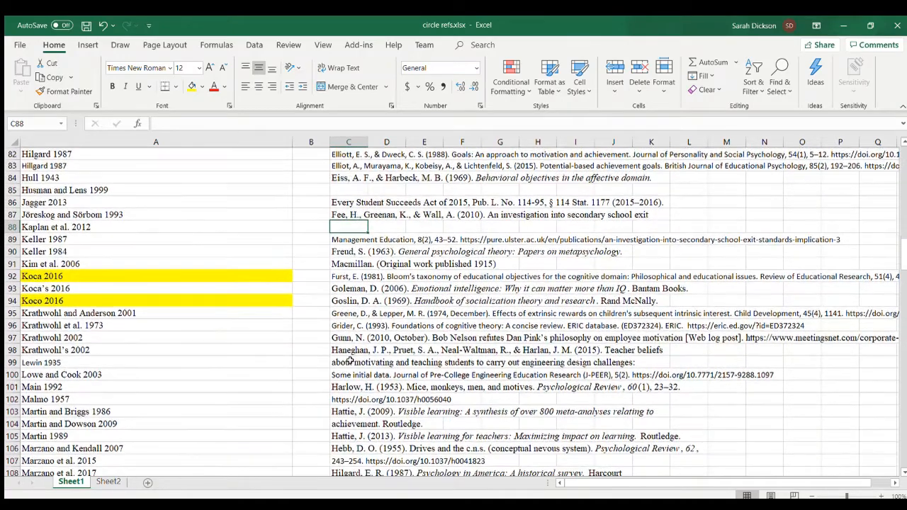
left_click(350, 360)
key("Delete")
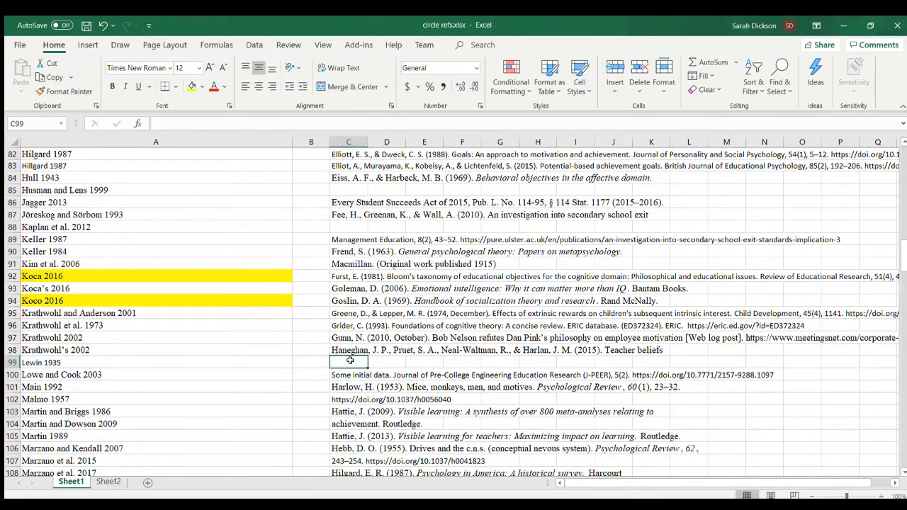
scroll(349, 360, "down", 2)
left_click(339, 313)
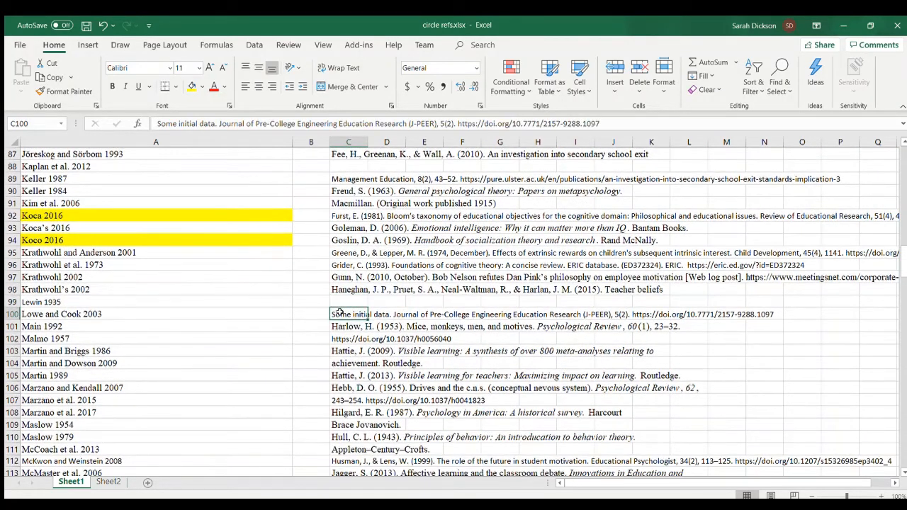
key("Delete")
left_click(341, 340)
key("Delete")
left_click(346, 363)
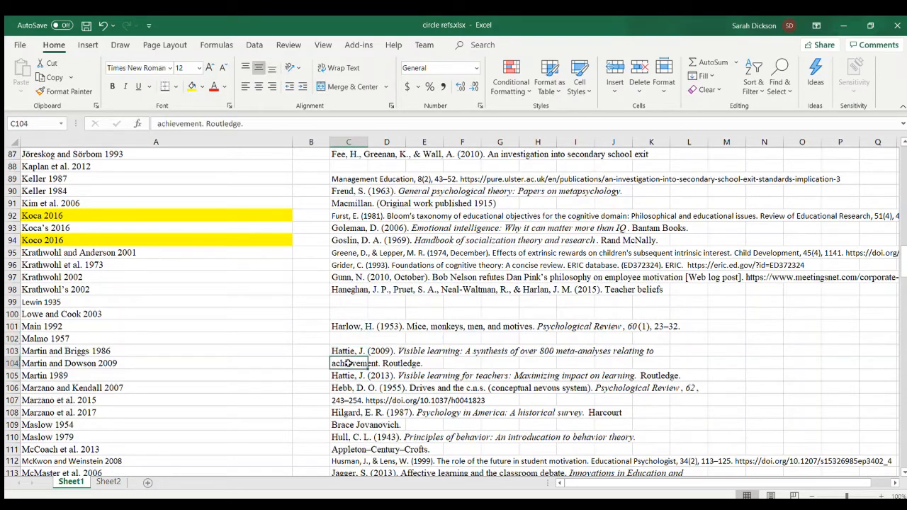
key("Delete")
left_click(343, 400)
key("Delete")
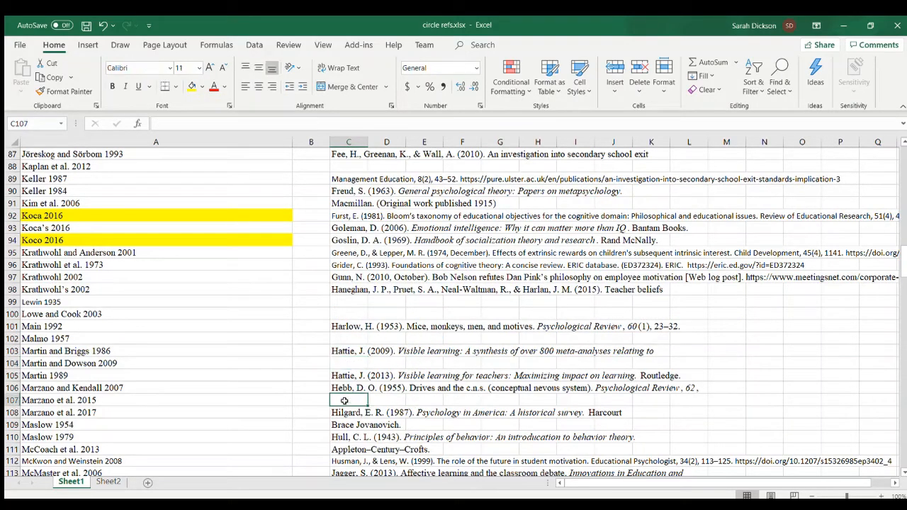
scroll(343, 396, "down", 2)
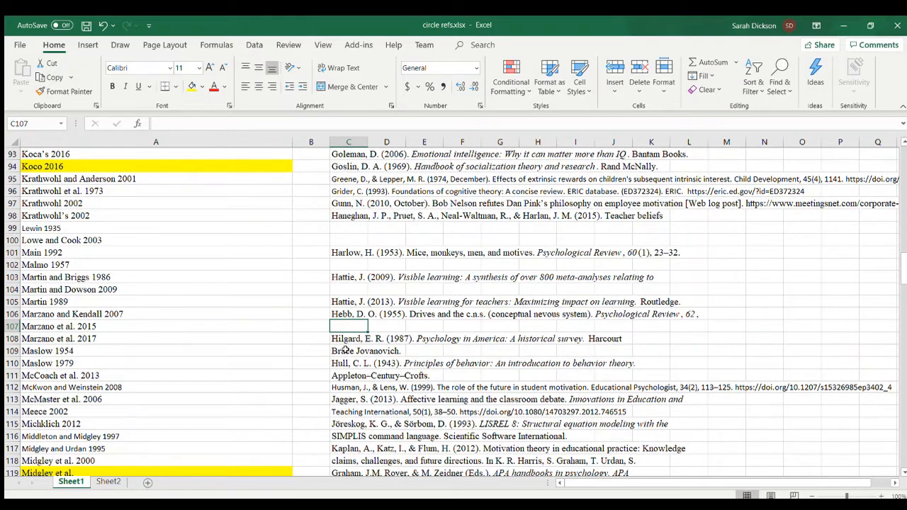
- Clear the reference continuation lines from cells C109, C111 and C116
left_click(345, 350)
key("Delete")
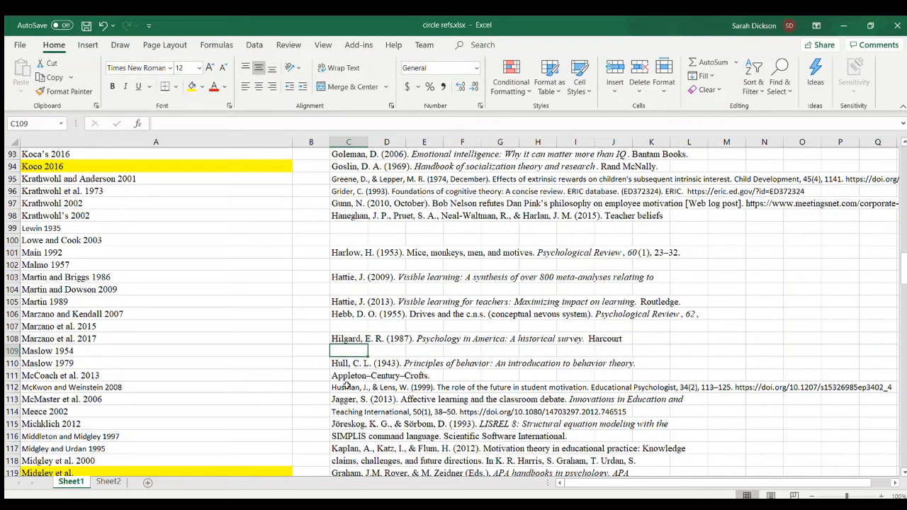
left_click(345, 376)
key("Delete")
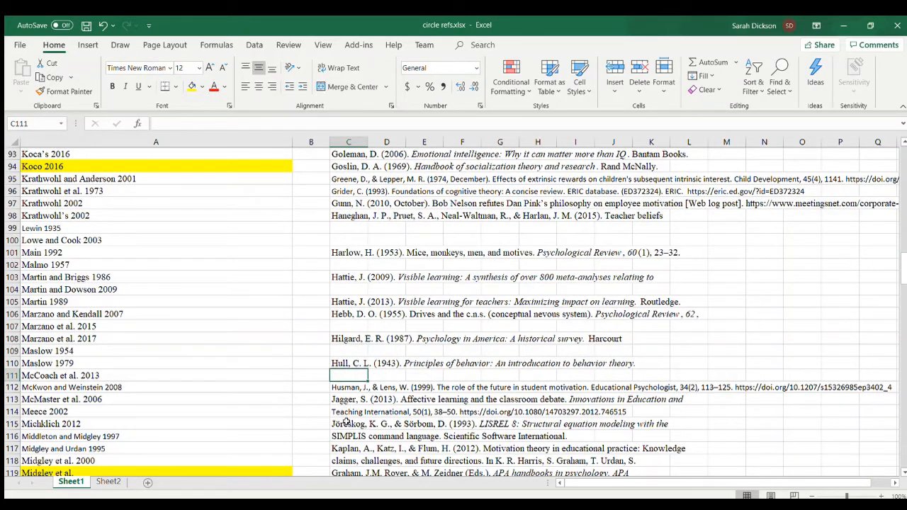
scroll(346, 422, "down", 4)
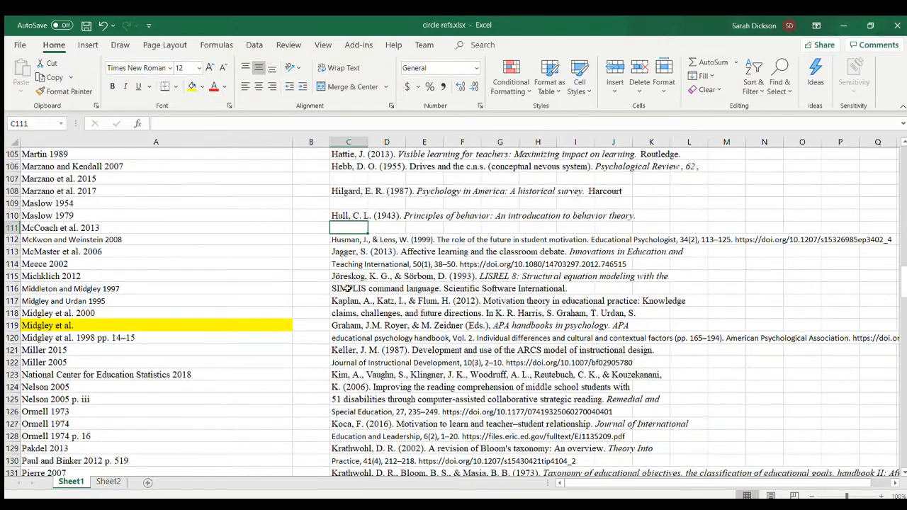
left_click(348, 288)
key("Delete")
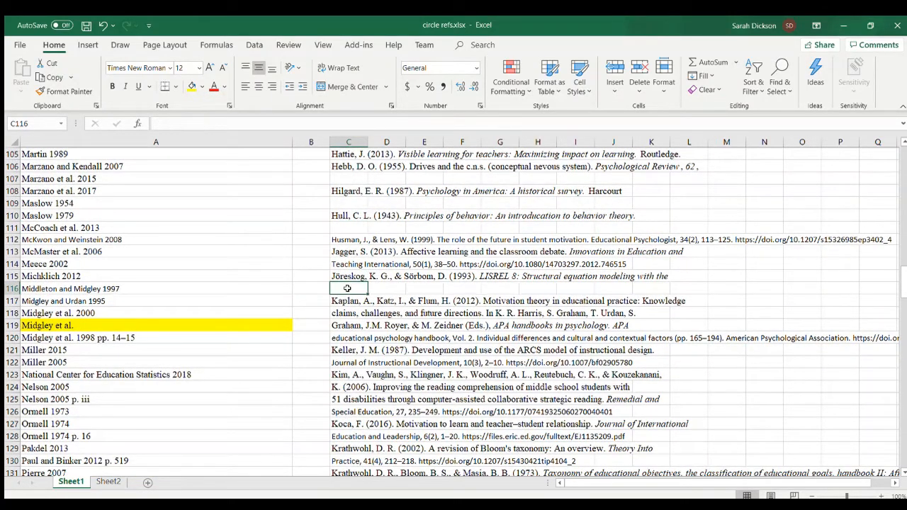
- Clear the editor, title and handbook continuation lines from cells C118, C119 and C120
left_click(347, 312)
key("Delete")
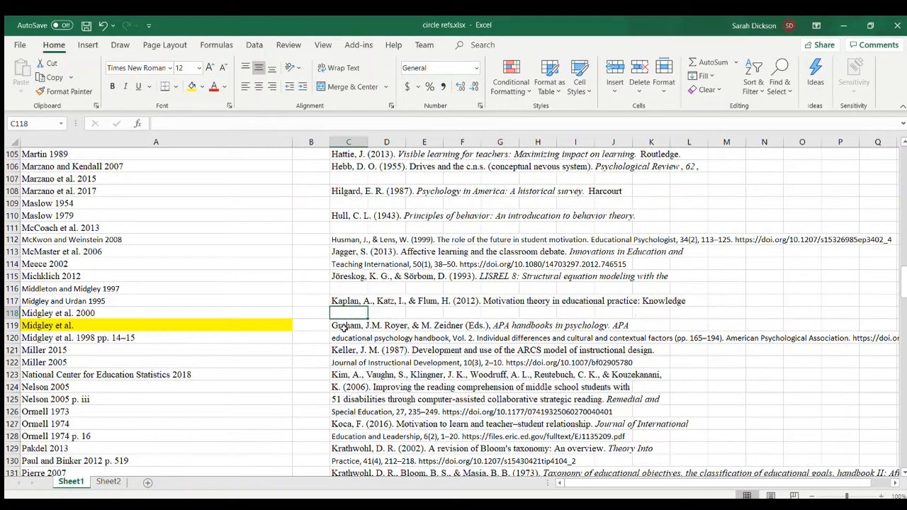
left_click(347, 328)
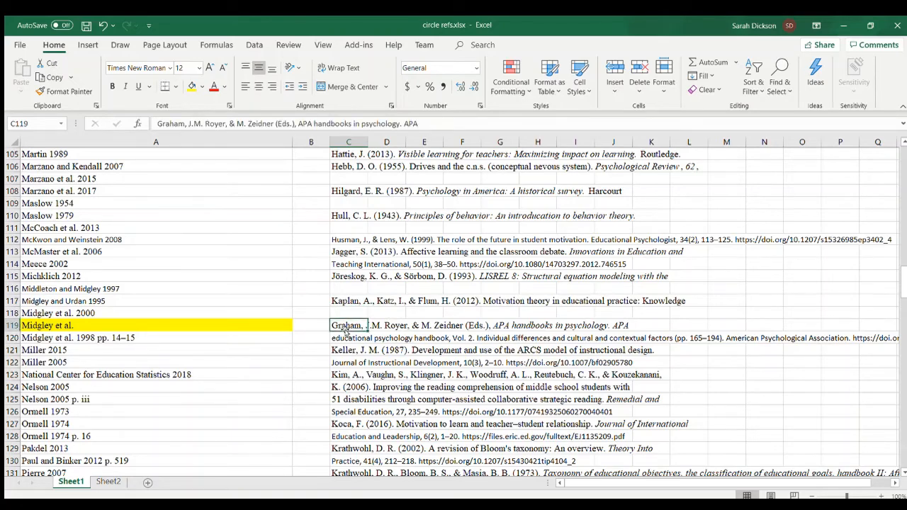
key("Delete")
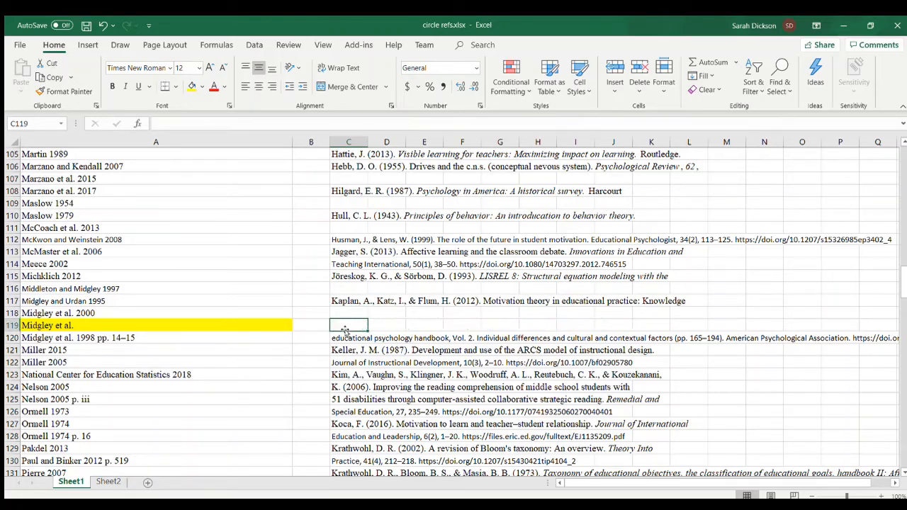
left_click(345, 337)
key("Delete")
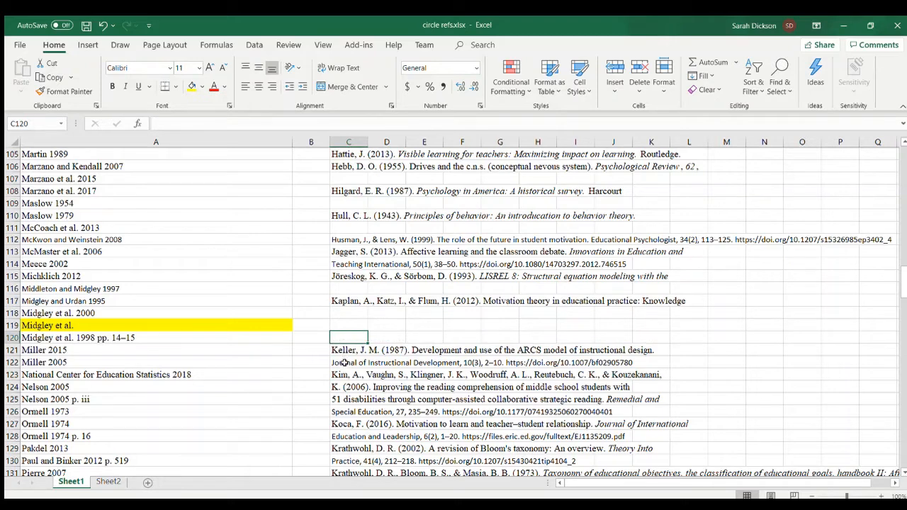
- Clear the reference continuation lines from cells C122, C124, C125 and C126
left_click(343, 363)
key("Delete")
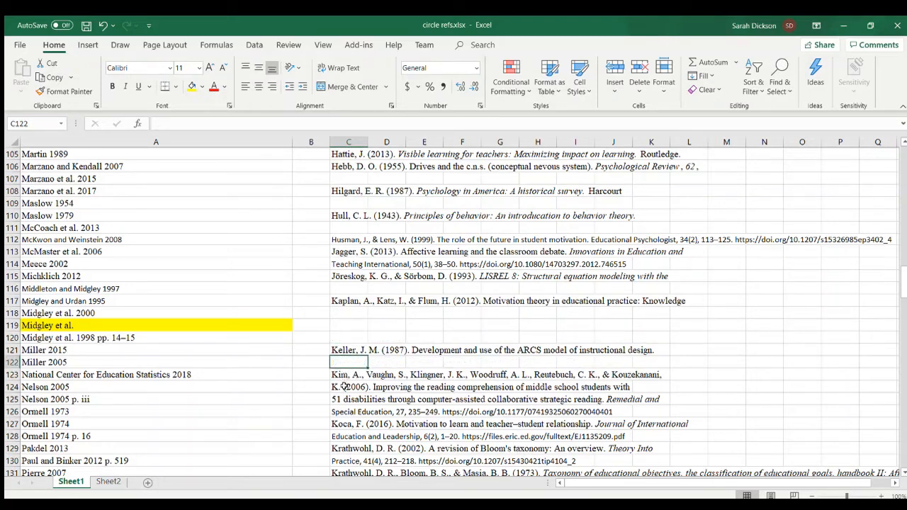
left_click(344, 386)
key("Delete")
left_click(344, 399)
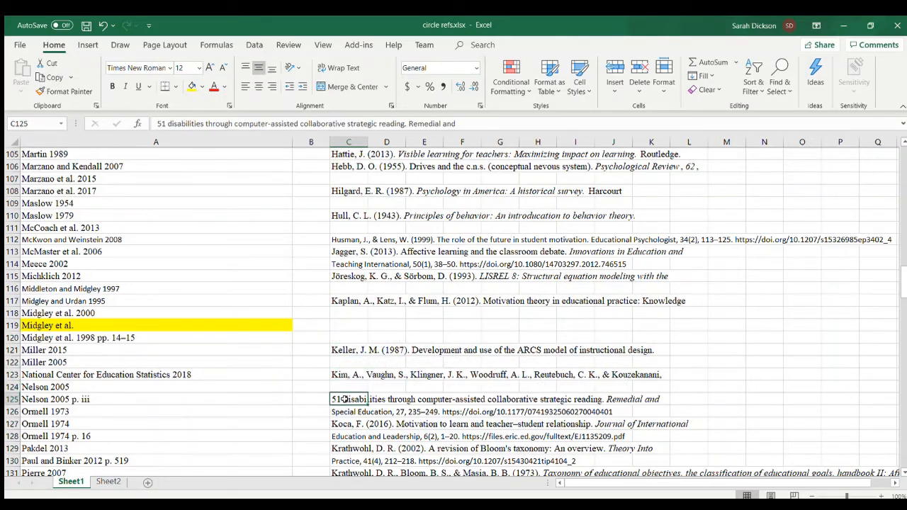
key("Delete")
left_click(348, 412)
key("Delete")
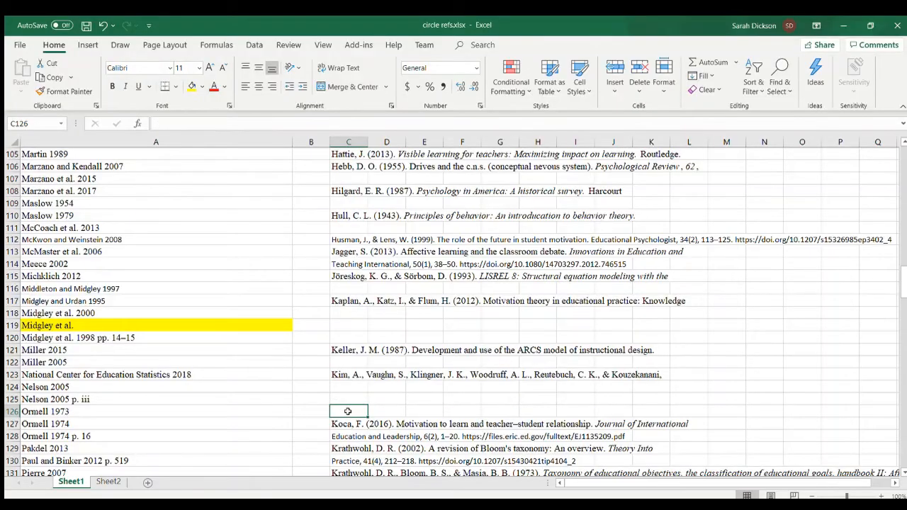
- Clear the leftover comment notes below the end of the reference list, in cells C247 to C258
scroll(348, 411, "down", 6)
scroll(347, 410, "down", 20)
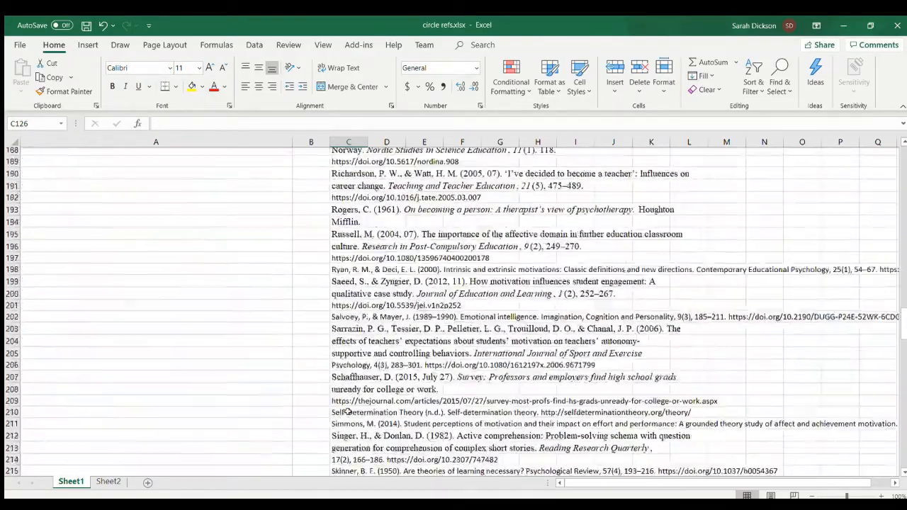
scroll(348, 411, "down", 6)
scroll(348, 412, "up", 3)
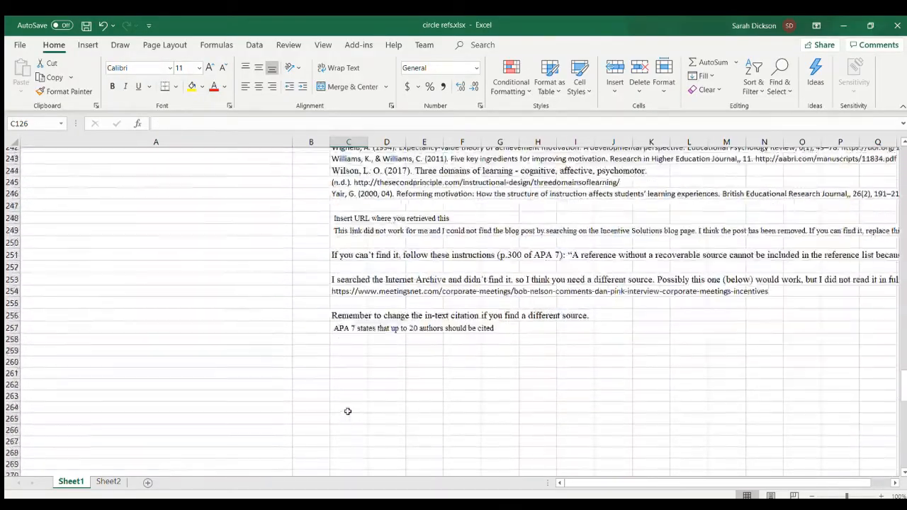
left_click_drag(341, 214, 343, 352)
key("Delete")
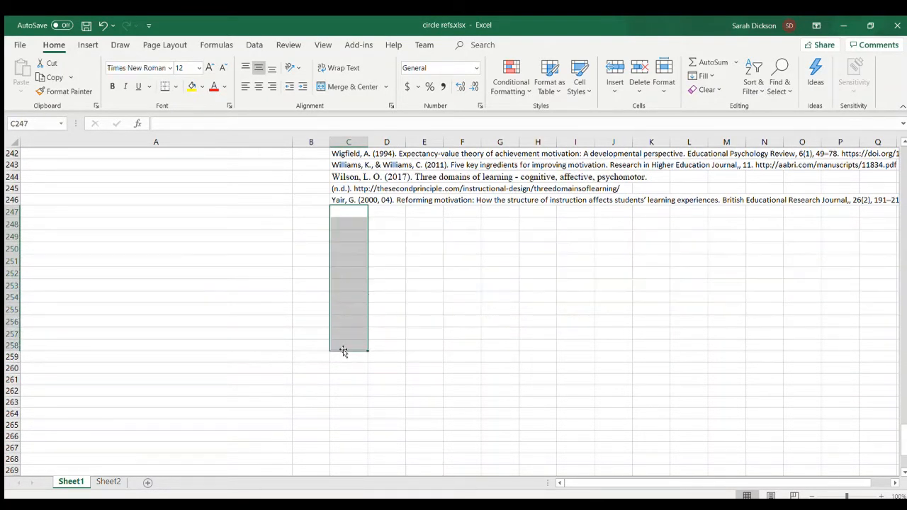
left_click(405, 284)
- Clear the leftover "(n.d.)" URL line from cell C245
scroll(408, 284, "up", 1)
scroll(408, 285, "up", 1)
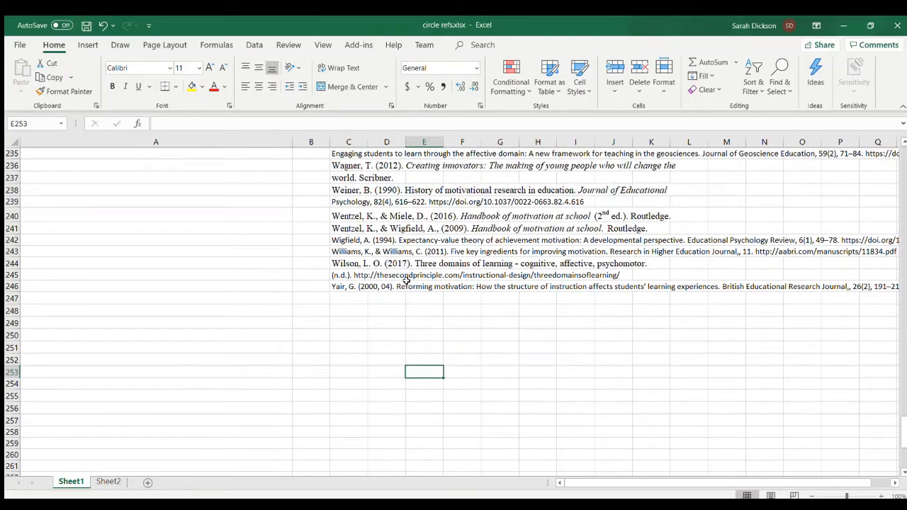
left_click(333, 276)
key("Delete")
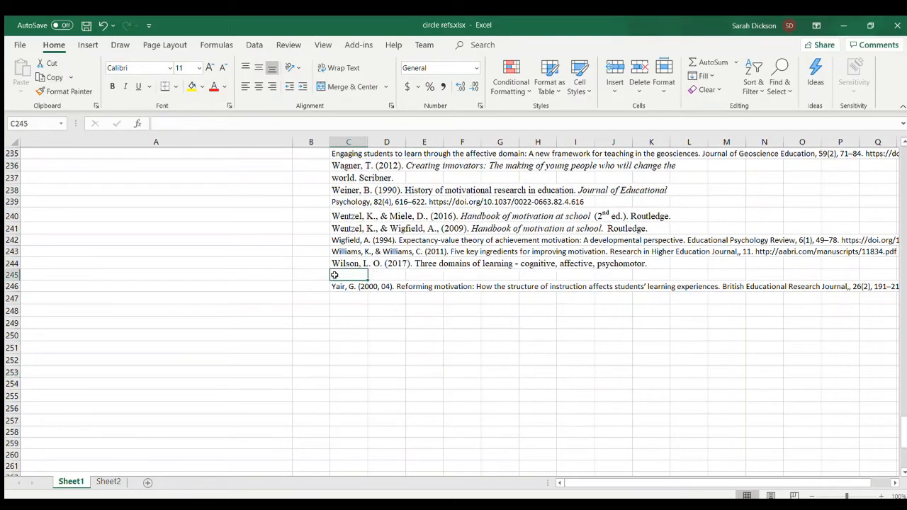
scroll(368, 217, "up", 20)
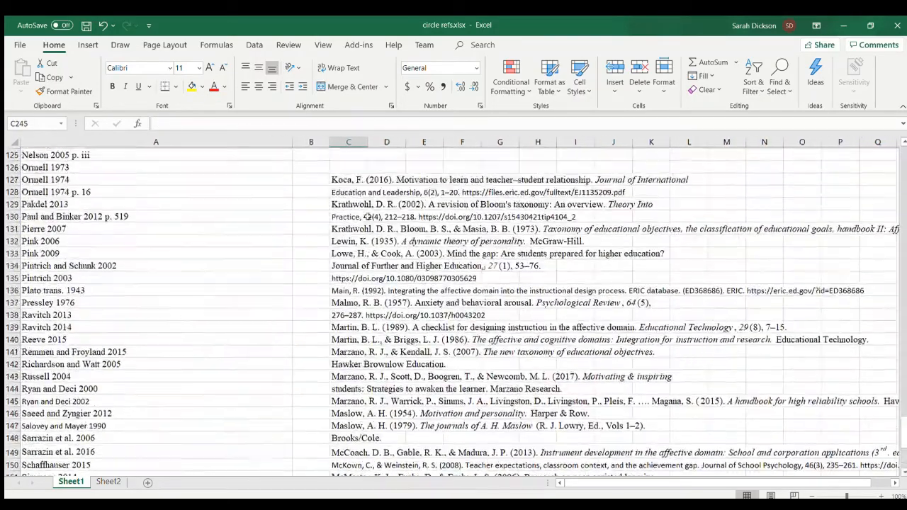
scroll(368, 217, "down", 8)
scroll(369, 219, "up", 7)
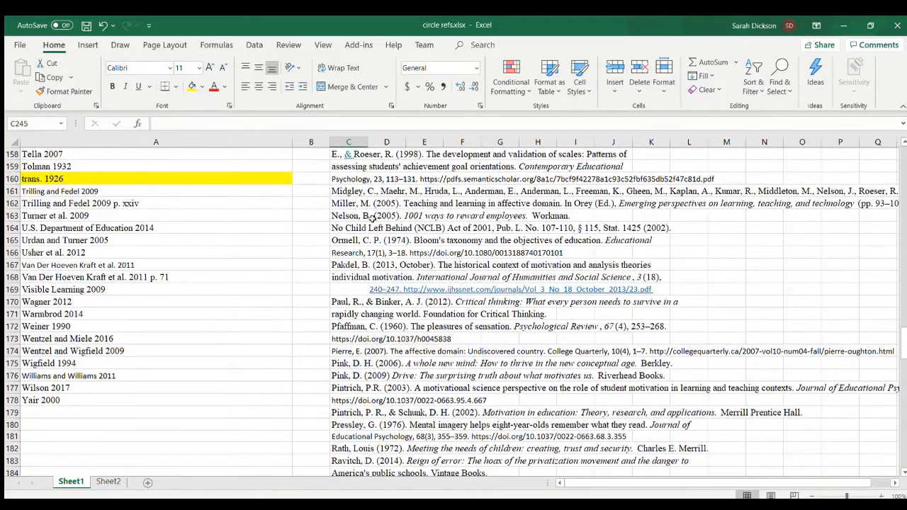
scroll(506, 256, "up", 15)
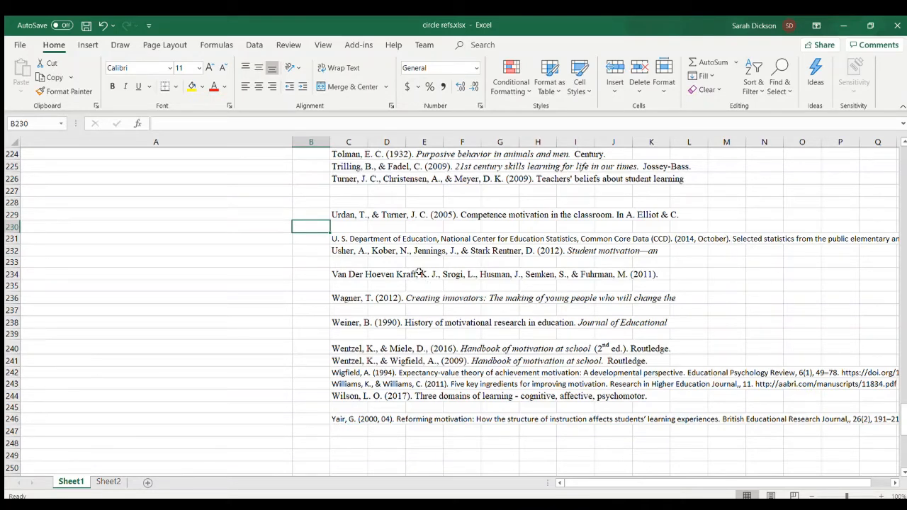
- Remove the duplicate values, including repeated blanks, from the whole of column C
scroll(377, 213, "up", 1)
left_click(348, 142)
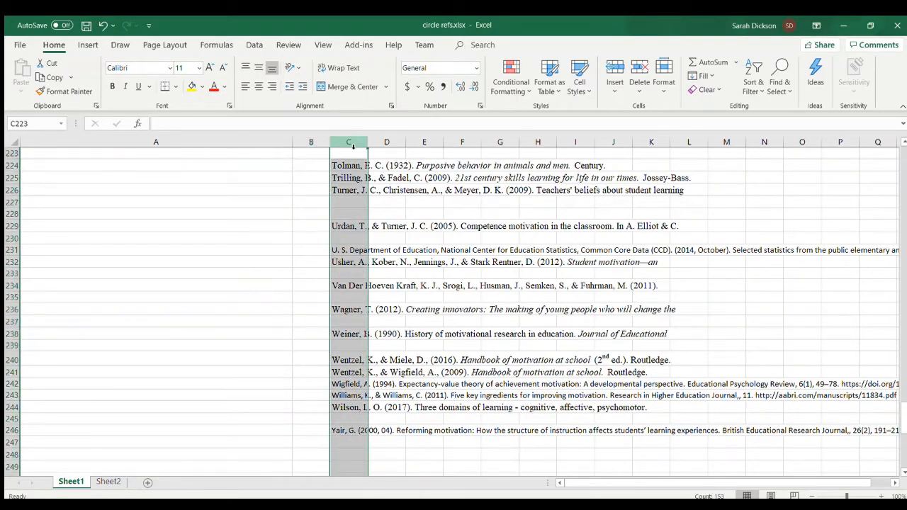
left_click(255, 44)
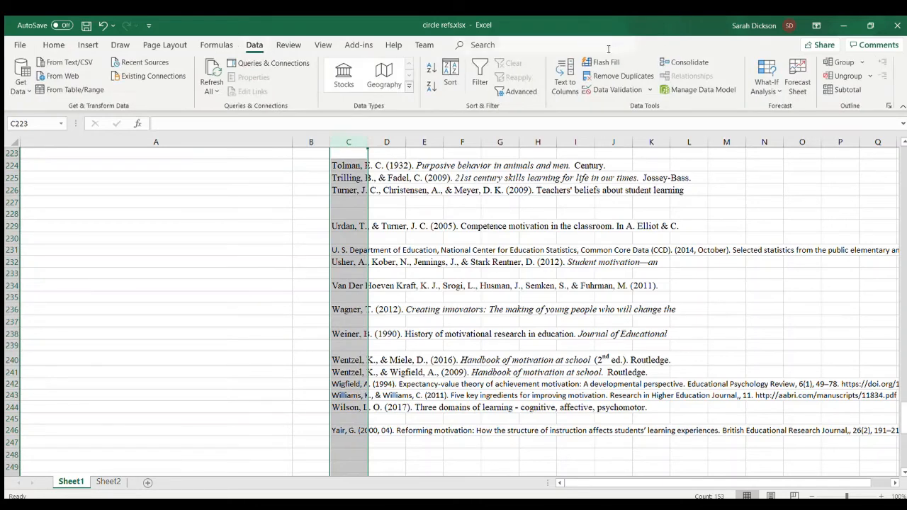
left_click(611, 75)
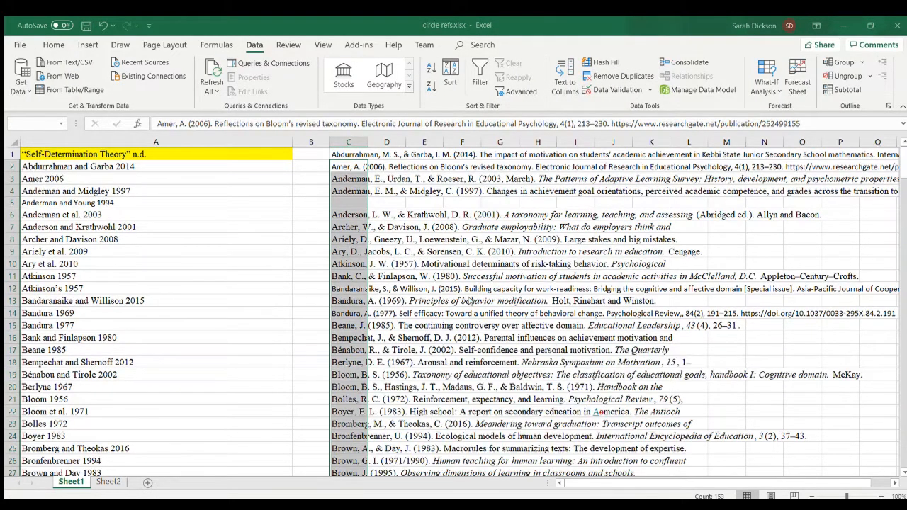
left_click(469, 301)
- Move the references from C6 downward up one row to start in C5, closing the blank gap
scroll(361, 217, "up", 20)
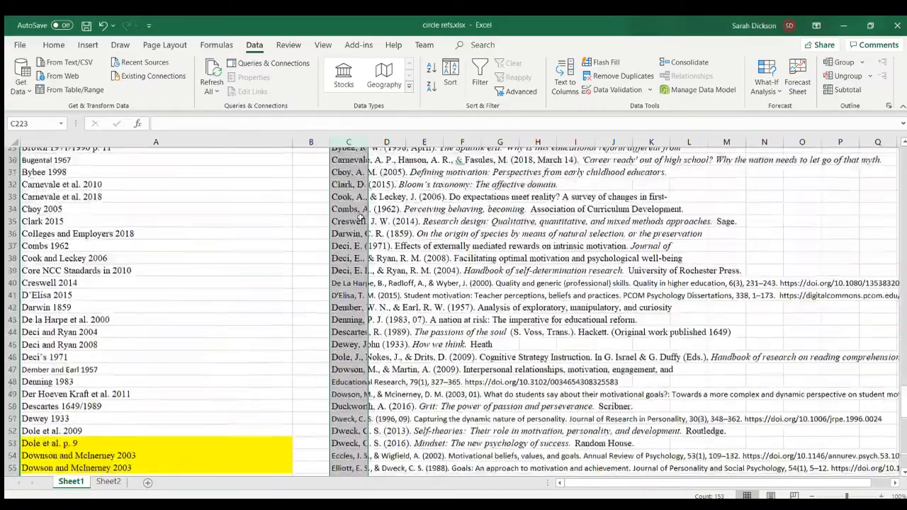
scroll(361, 218, "up", 10)
left_click(357, 215)
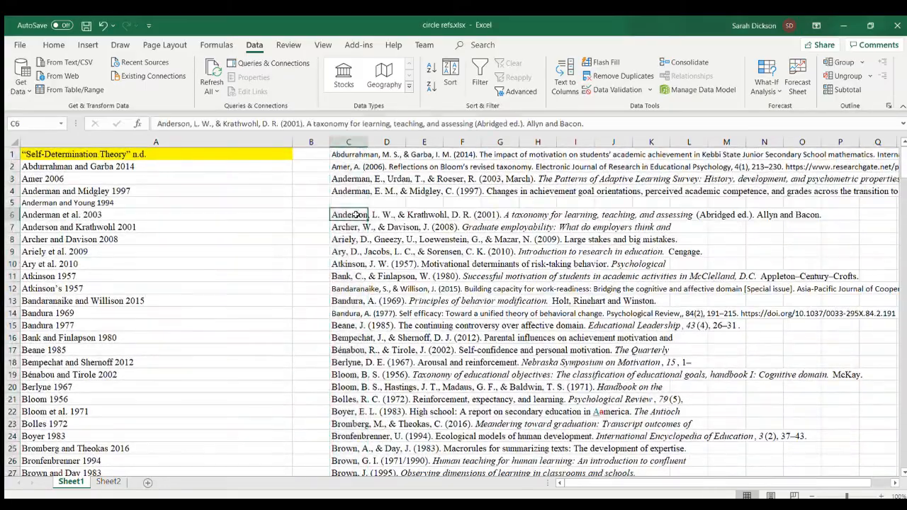
key("ctrl+shift+Down")
scroll(355, 215, "up", 20)
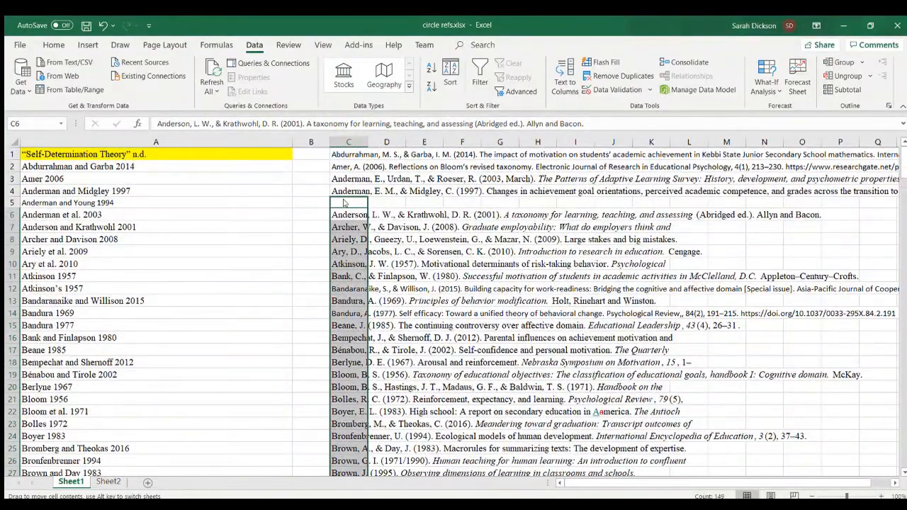
left_click_drag(343, 203, 347, 202)
- Copy the full reference list C1:C153 into column D, starting at D1
left_click(346, 151)
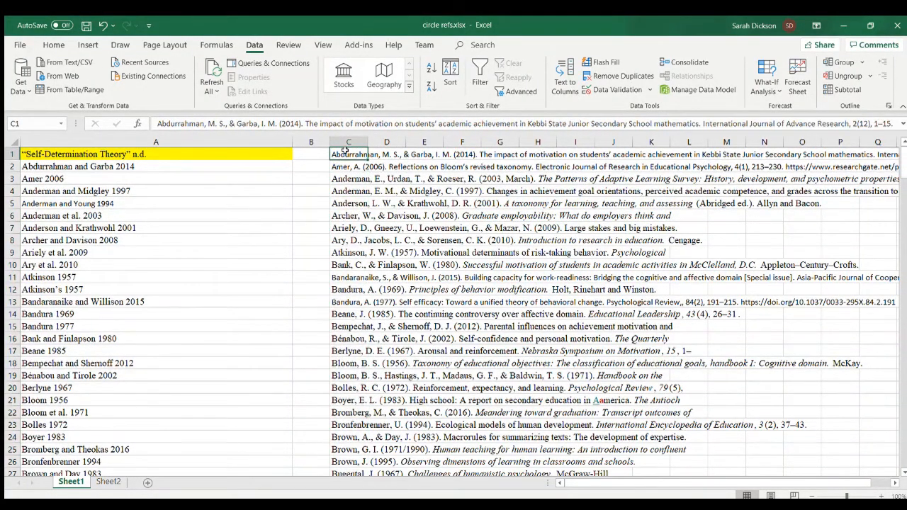
key("ctrl+shift+Down")
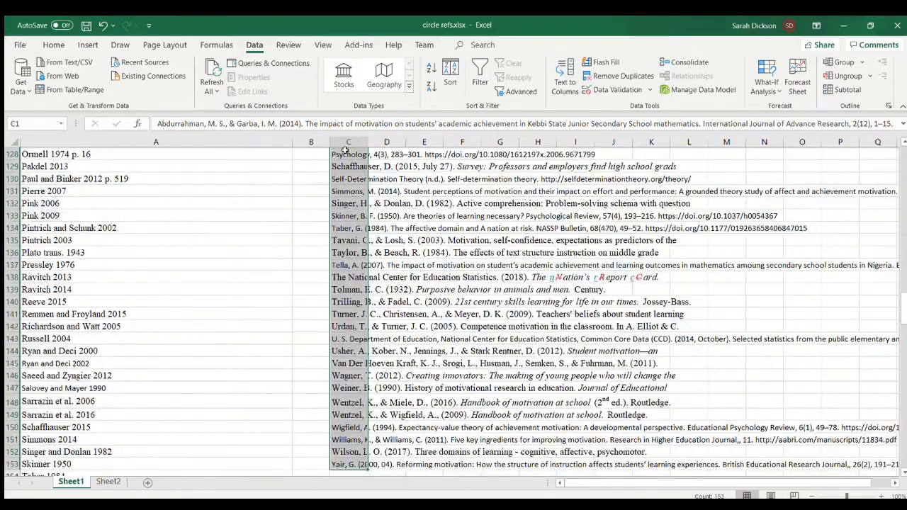
key("ctrl+c")
scroll(345, 151, "up", 20)
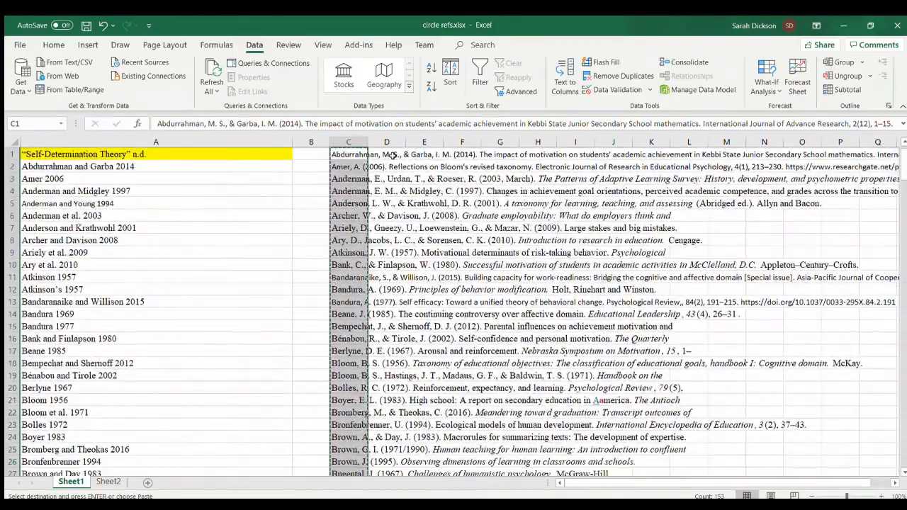
left_click(390, 154)
key("ctrl+v")
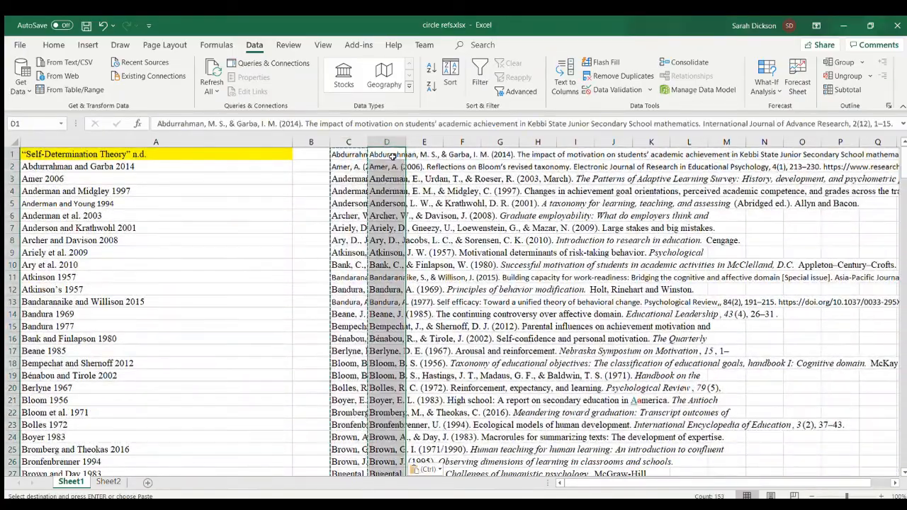
- Sort only the copied references in column D alphabetically from A to Z, without including the neighbouring columns
left_click(54, 45)
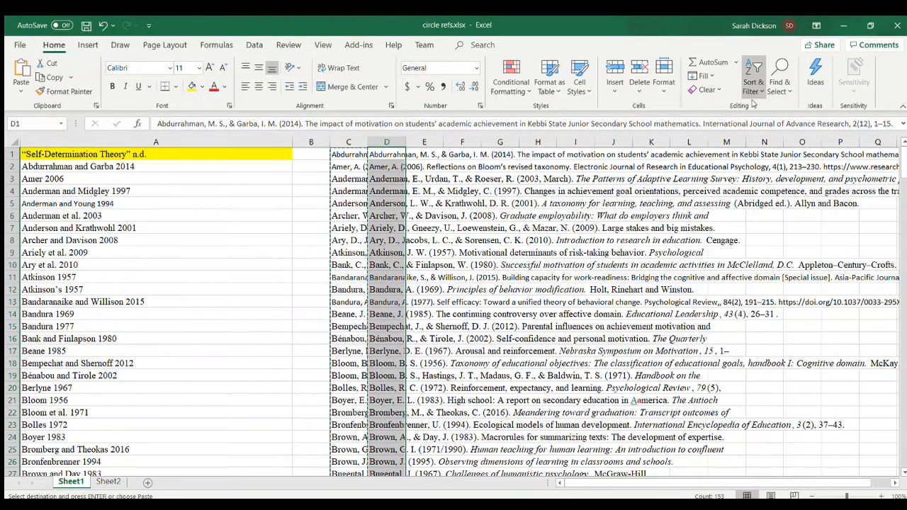
key("Escape")
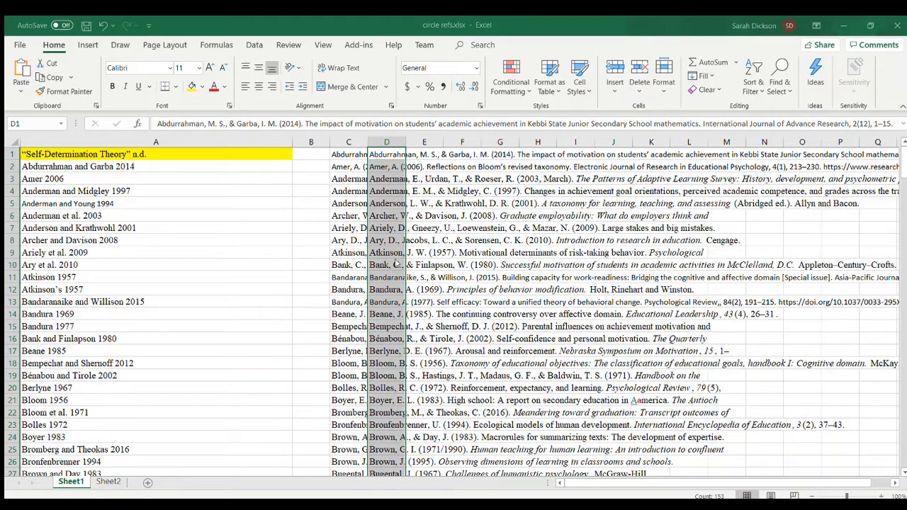
left_click(498, 290)
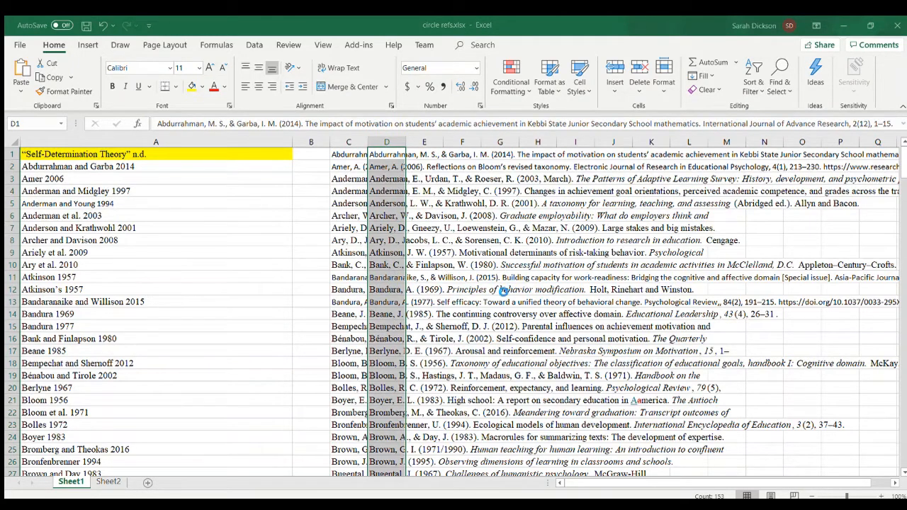
left_click(425, 153)
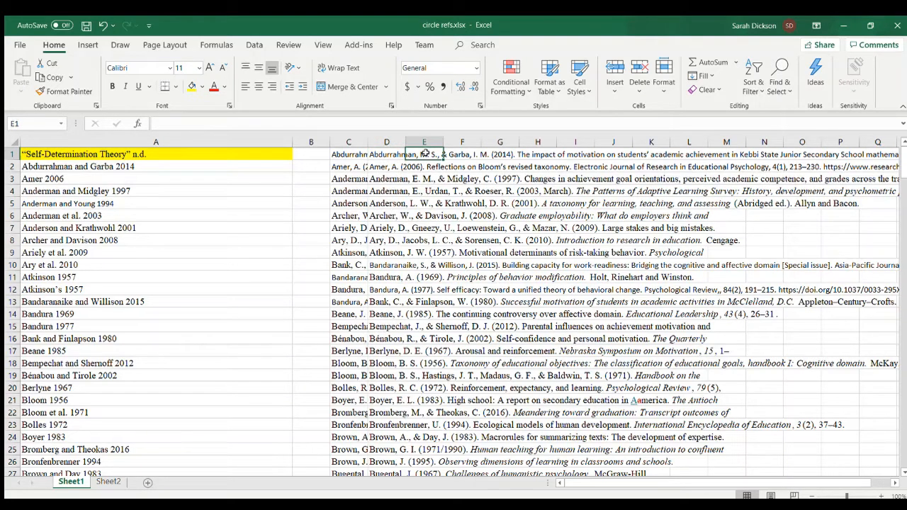
- Widen columns C and E for comparing the original and sorted reference lists
left_click_drag(368, 141, 438, 142)
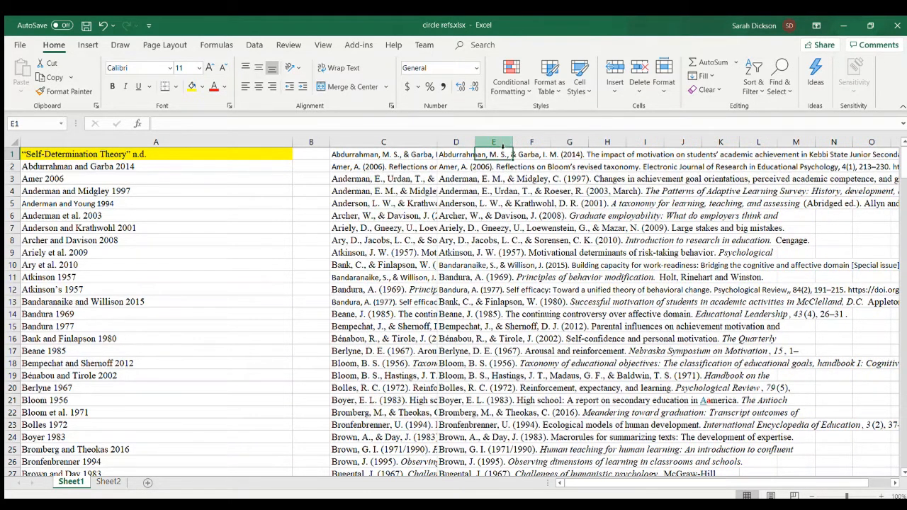
left_click_drag(513, 142, 603, 144)
left_click(624, 153)
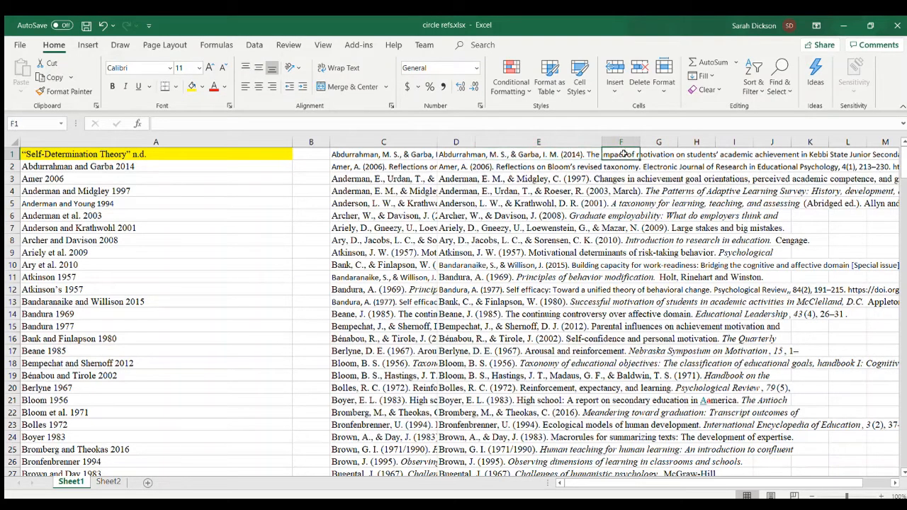
- Enter the formula =IF(C1=D1, "same", "different") in F1 to compare the original and sorted references
type("=if")
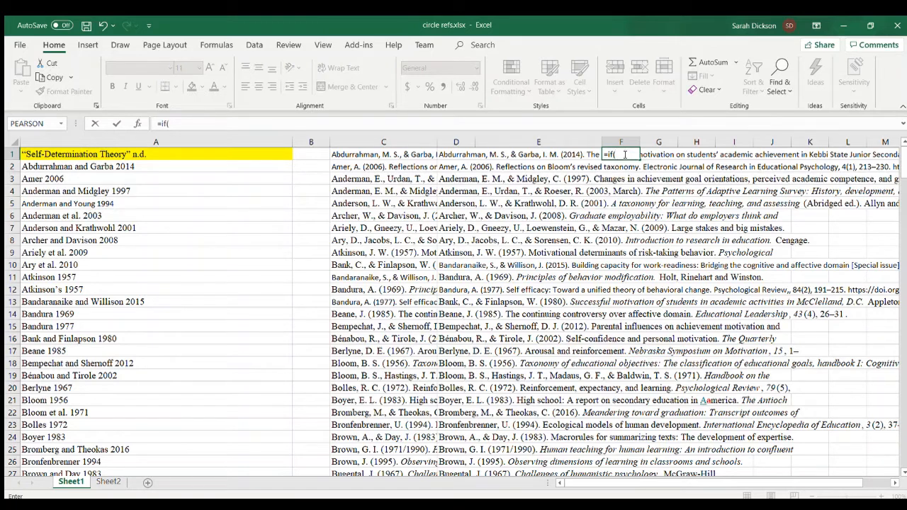
type("(")
left_click(395, 154)
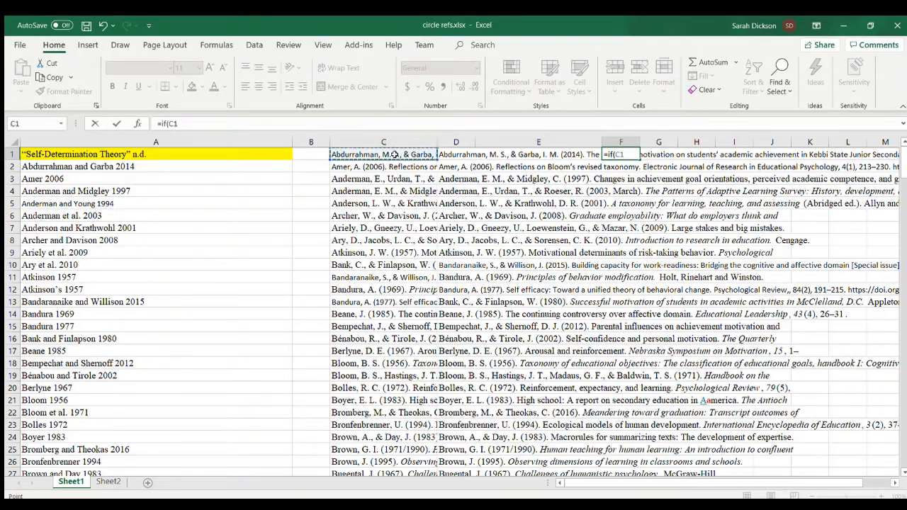
type("=")
left_click(452, 152)
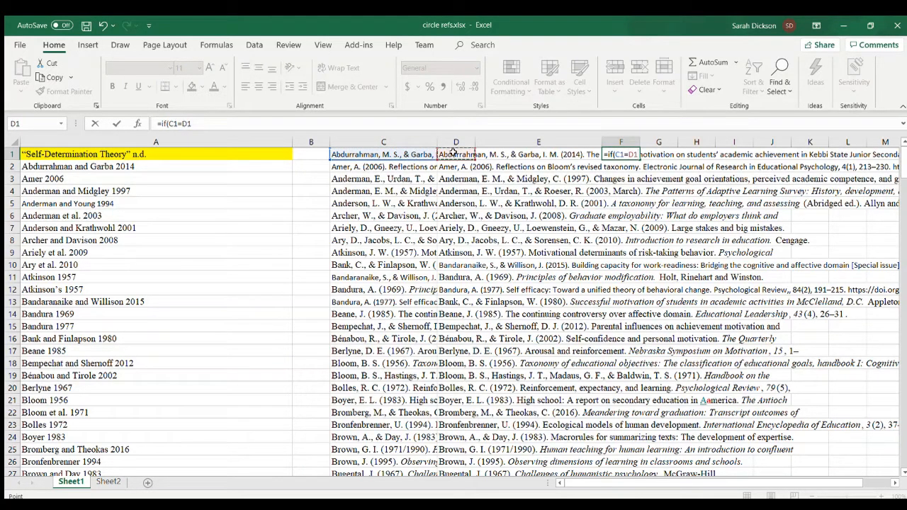
type(", \"same\"")
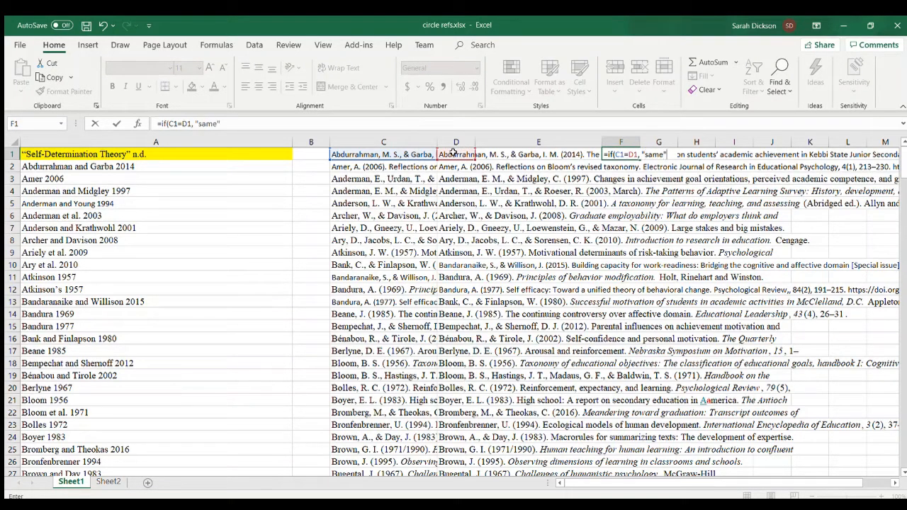
type(", \"different\"")
key("Return")
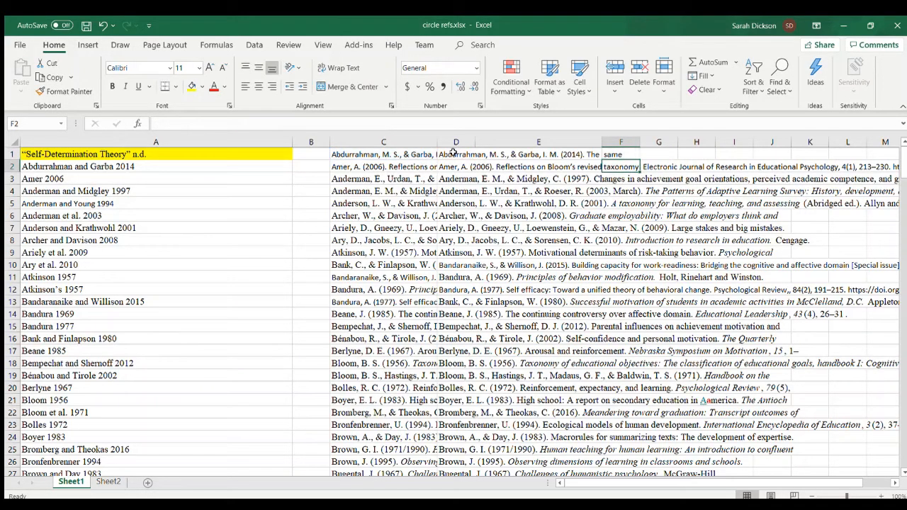
- Fill the F1 comparison formula down column F to row 153
left_click(627, 152)
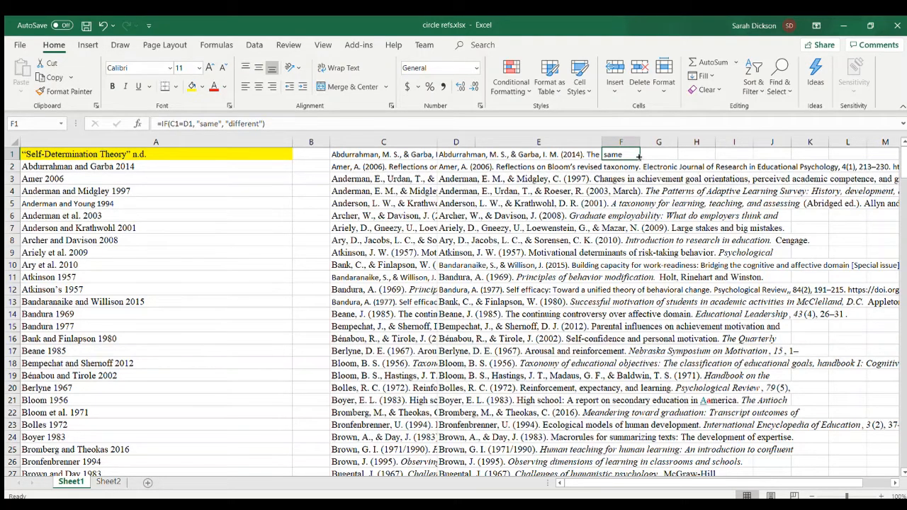
left_click(655, 151)
left_click(628, 153)
double_click(640, 157)
left_click_drag(641, 161, 618, 256)
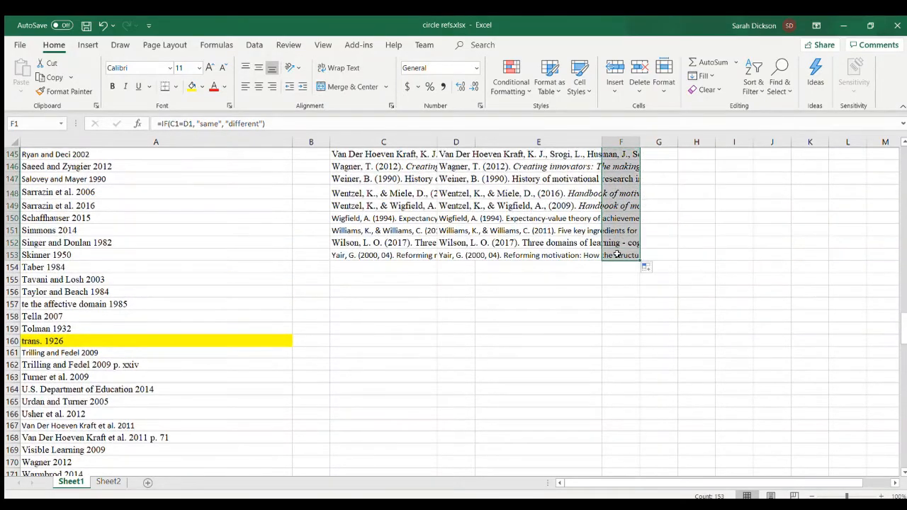
- Check the first references flagged "different" in rows 3 and 4, and fill C3:C4 with orange
scroll(655, 223, "up", 20)
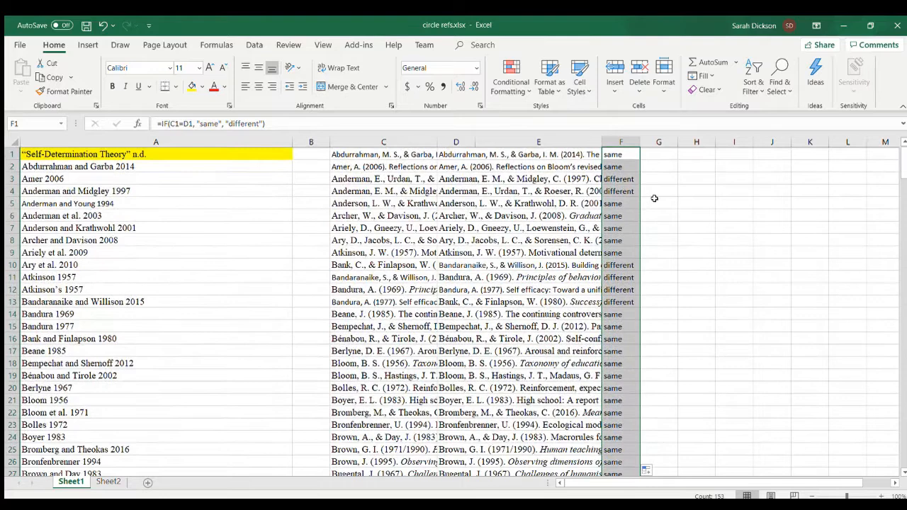
left_click(616, 154)
left_click(621, 179)
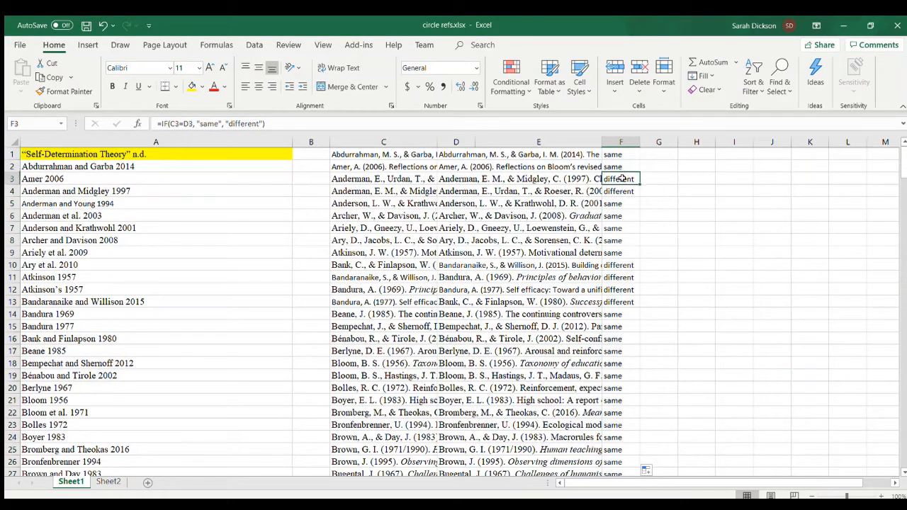
left_click(366, 178)
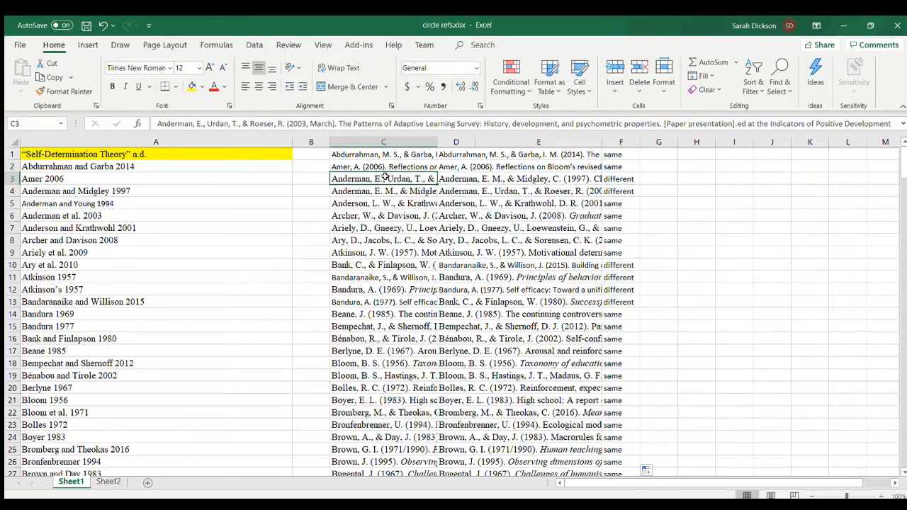
left_click(410, 190)
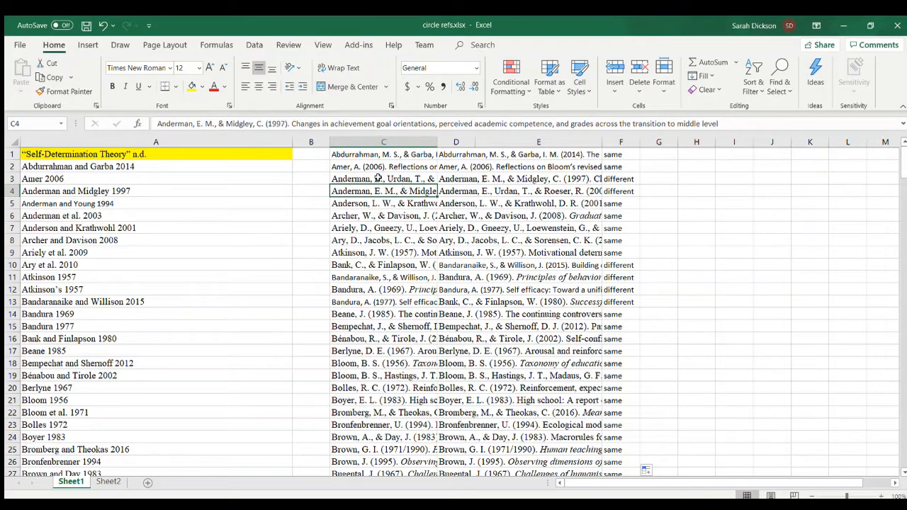
left_click(378, 178)
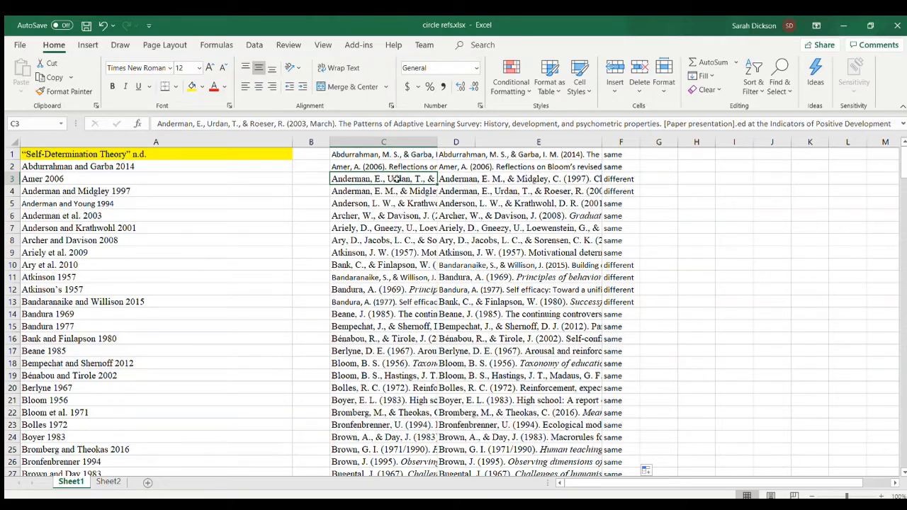
left_click_drag(398, 181, 401, 189)
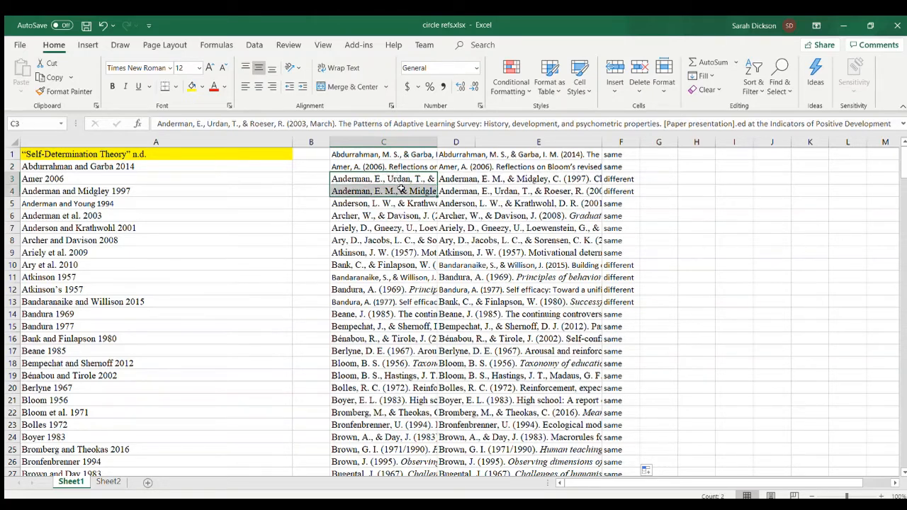
left_click(201, 89)
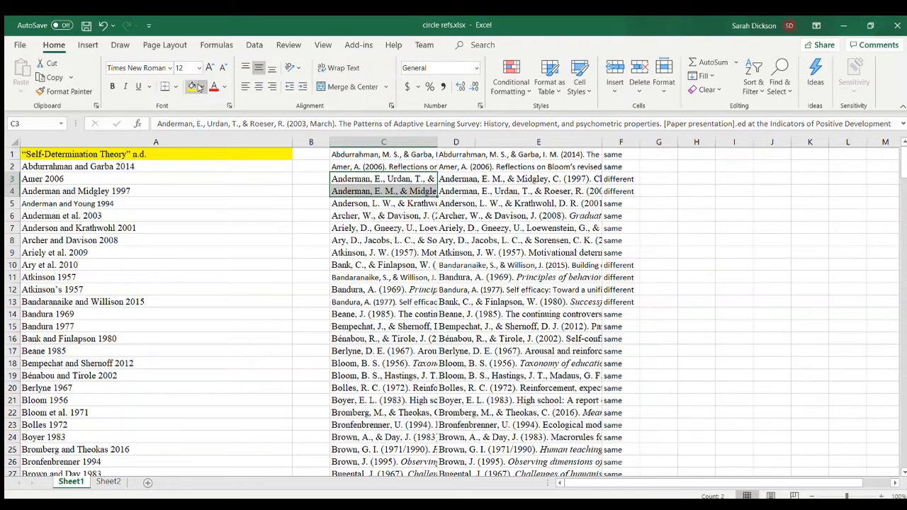
left_click(239, 117)
left_click(389, 218)
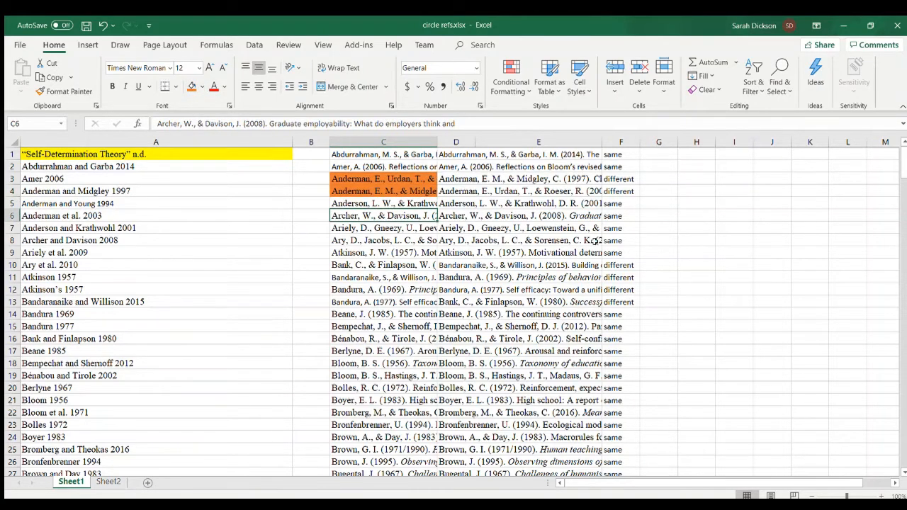
- Compare the original and sorted references flagged "different" in rows 10 to 13, and fill C10 with orange
left_click(615, 265)
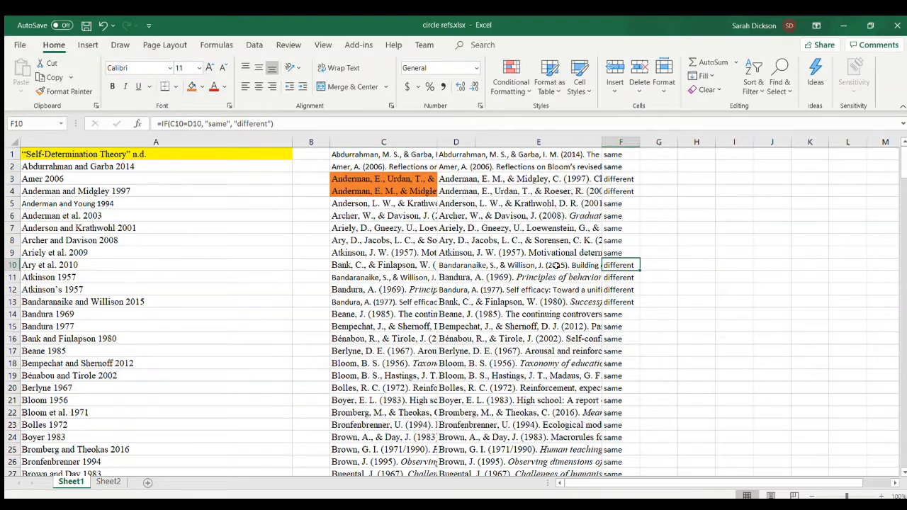
left_click(414, 265)
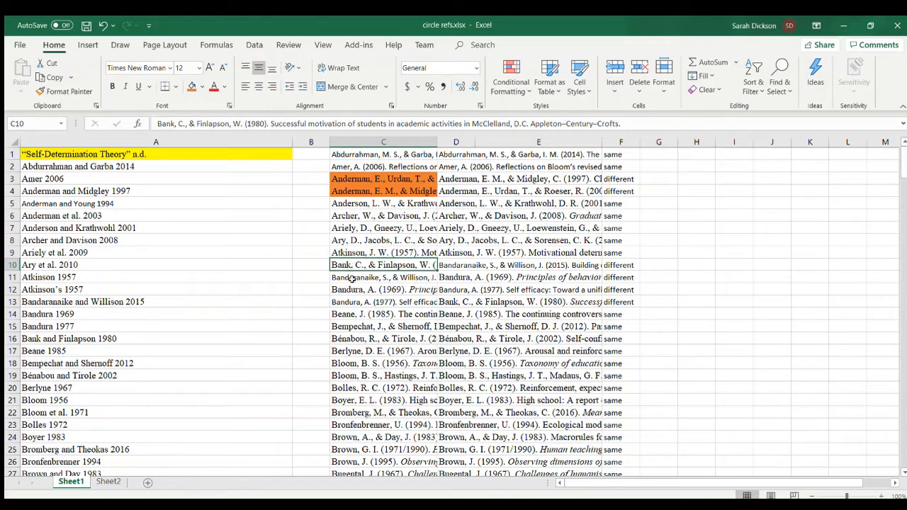
left_click(354, 277)
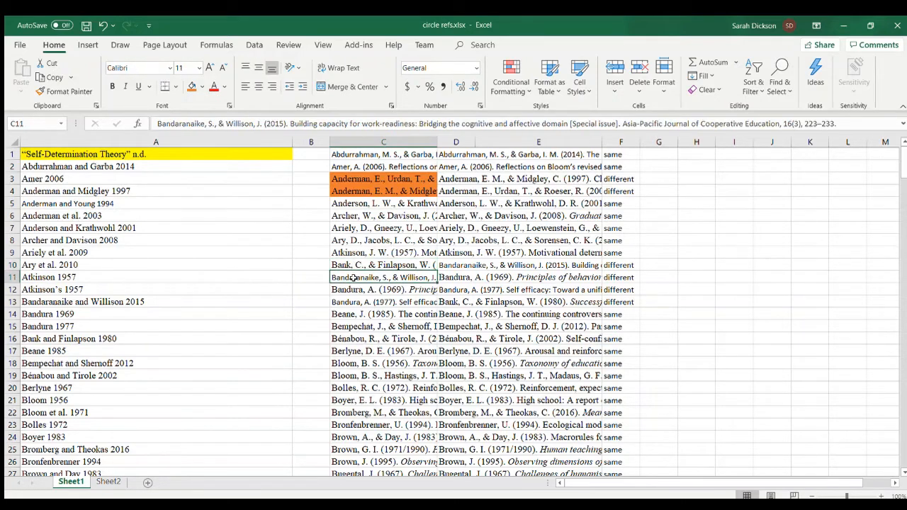
left_click(458, 264)
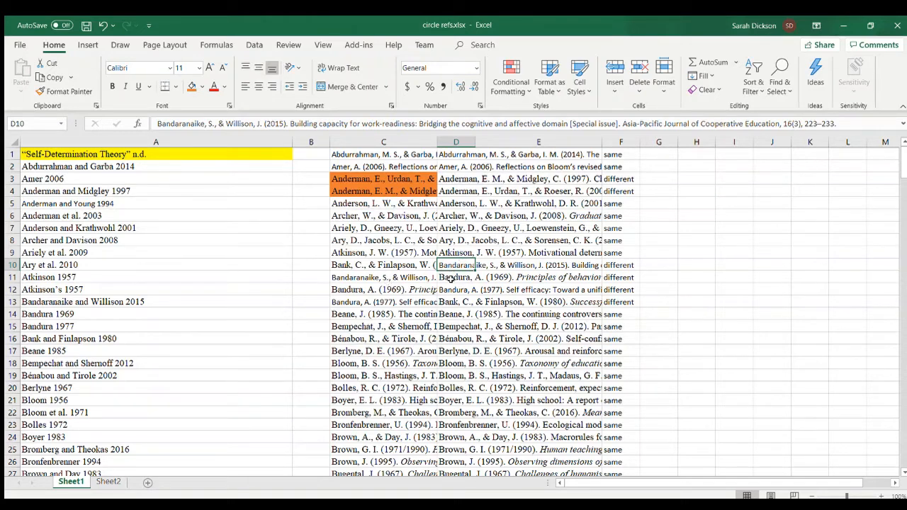
left_click(454, 302)
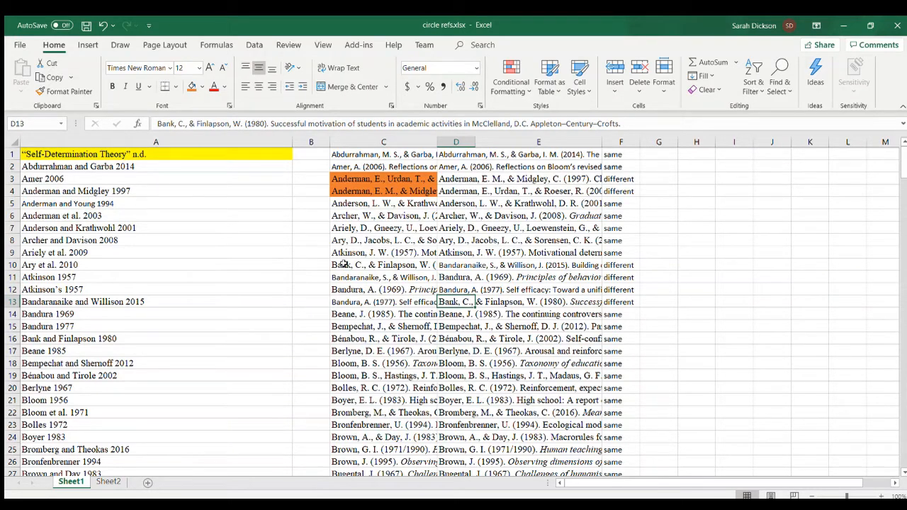
left_click(344, 264)
left_click(190, 86)
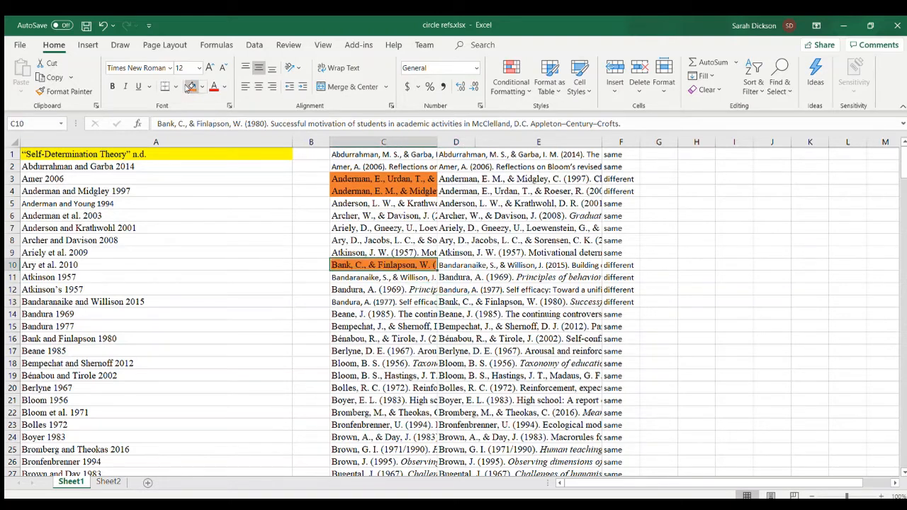
left_click(381, 314)
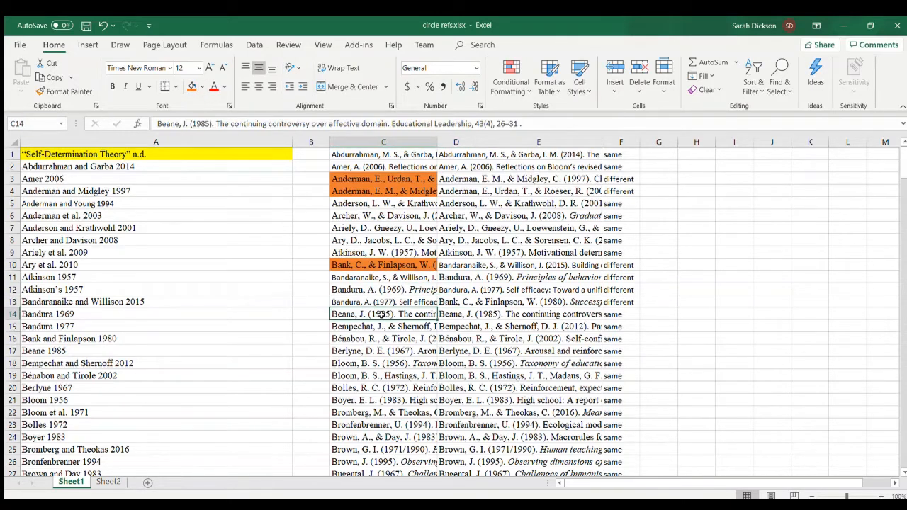
- Compare the references flagged "different" in rows 32 and 33, and fill the out-of-order entry C33 with orange
scroll(625, 412, "down", 1)
scroll(625, 412, "down", 3)
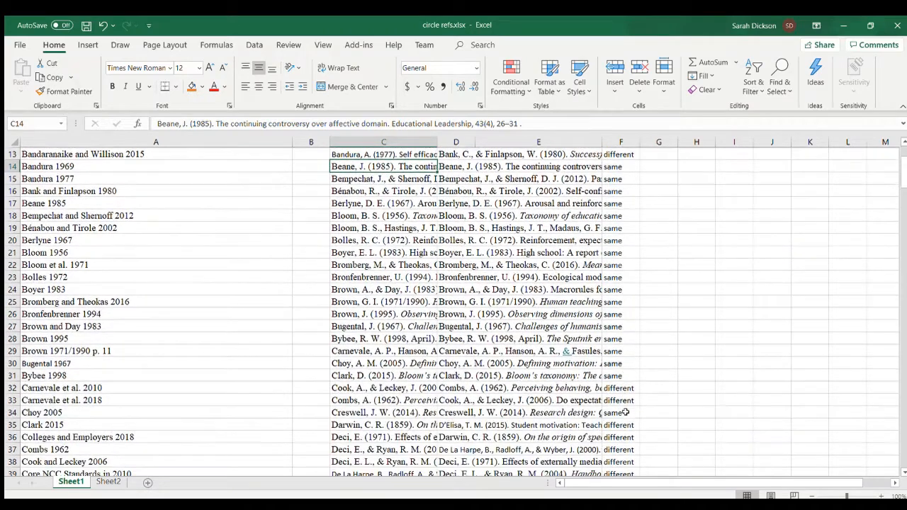
left_click(618, 386)
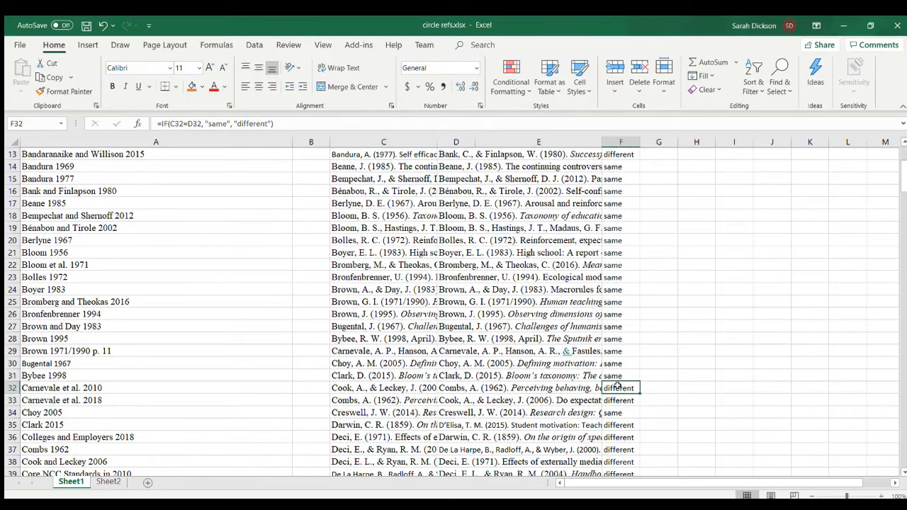
left_click(383, 392)
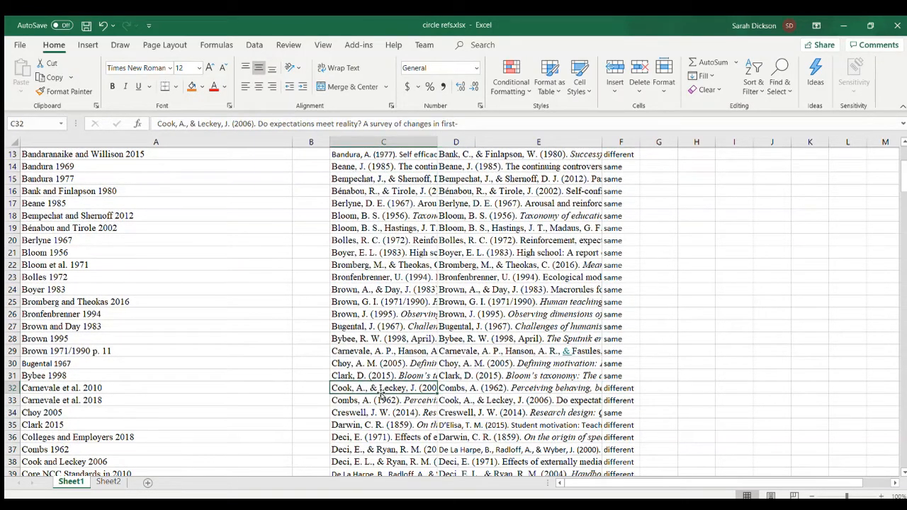
left_click(381, 399)
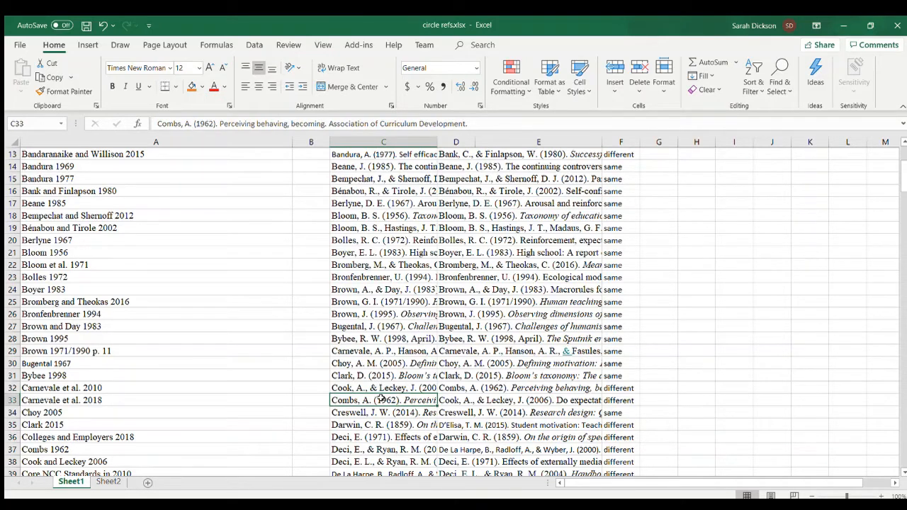
left_click(190, 85)
- Compare the original reference in C35 with its sorted counterpart in D35
scroll(652, 372, "down", 5)
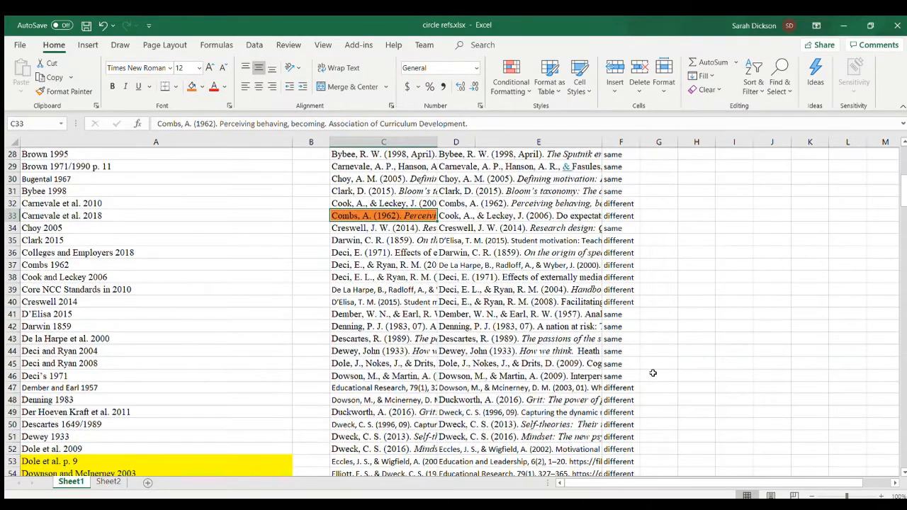
left_click(445, 240)
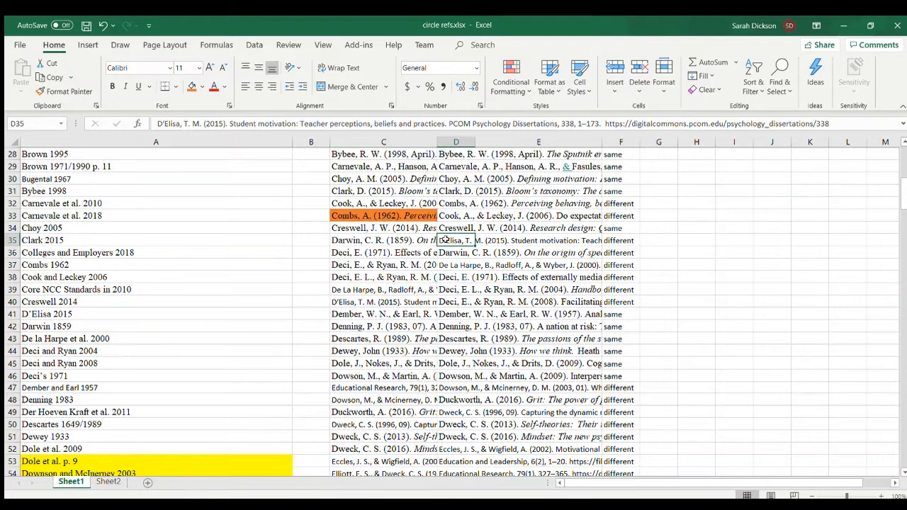
left_click(386, 240)
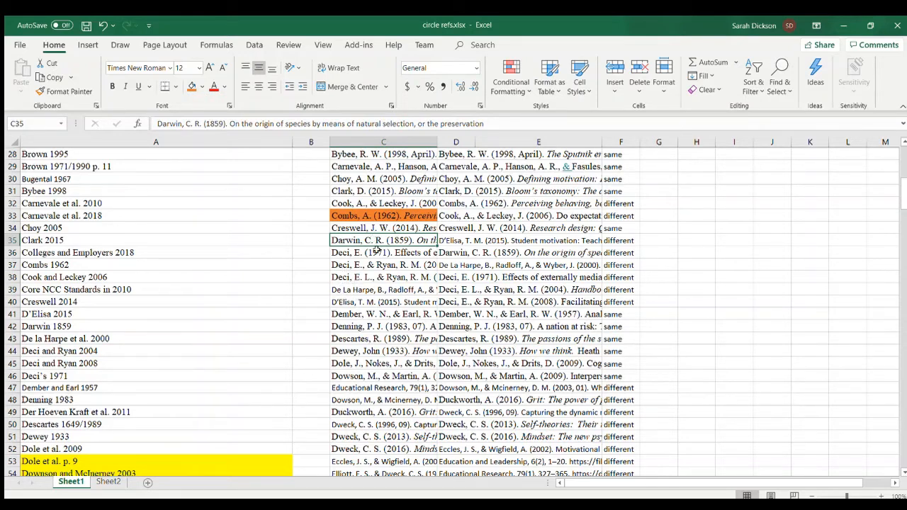
- Check the mismatch in row 47 and delete the stray "Educational Research, 79(1)" fragment from C47
scroll(668, 334, "down", 5)
scroll(667, 335, "down", 2)
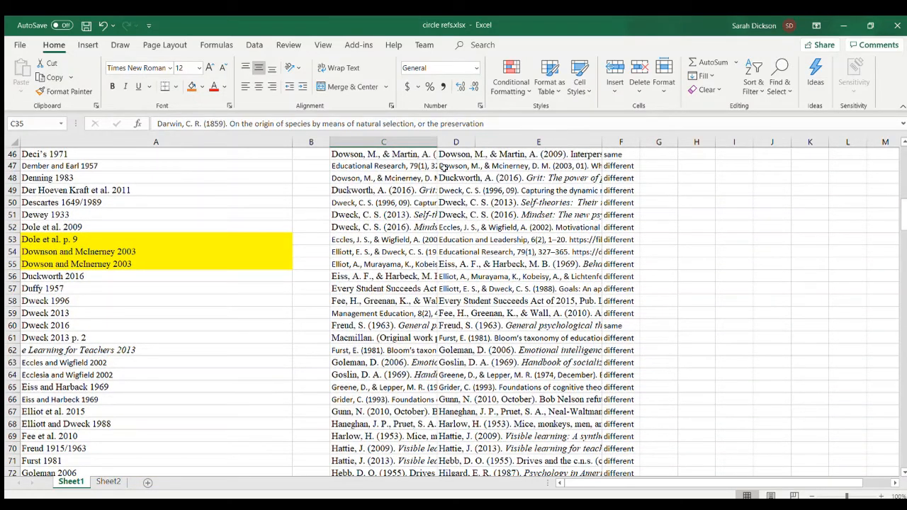
left_click(448, 168)
left_click(401, 165)
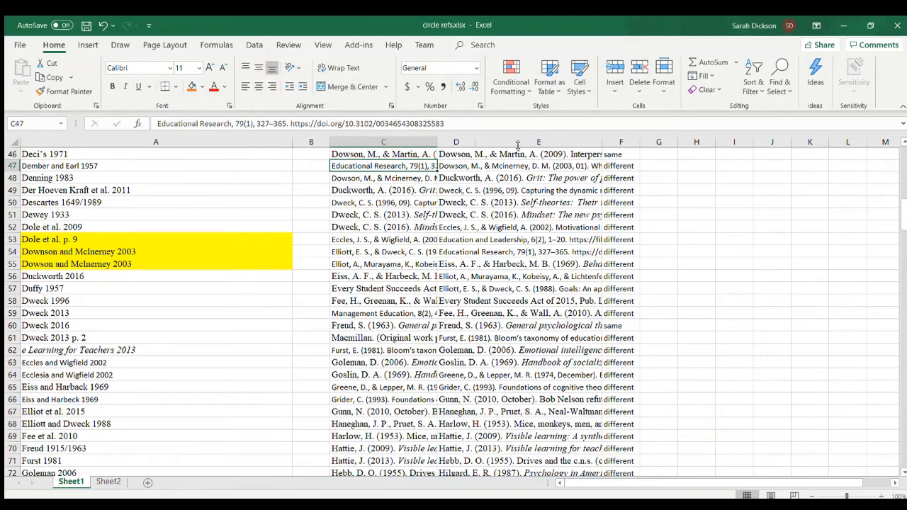
key("Delete")
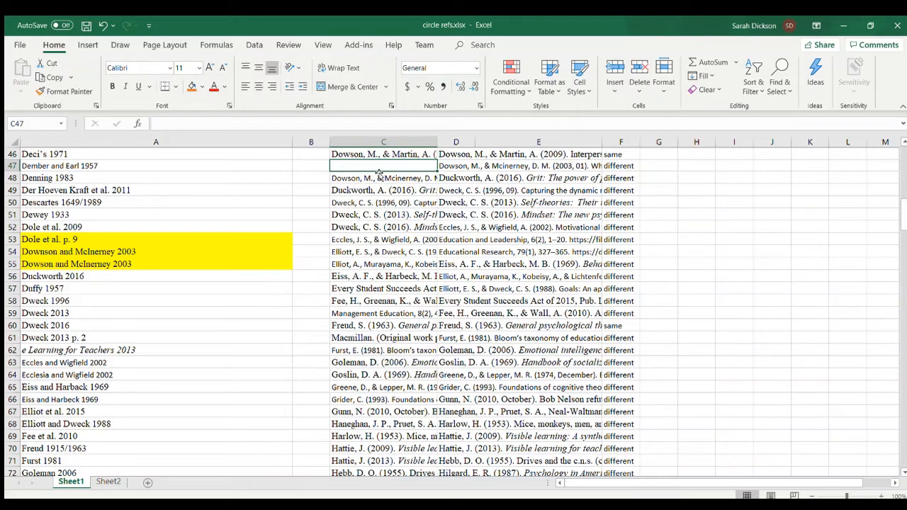
- Move the column C references from C48 downward up one row to C47, and refill the comparison formula from F46 down
left_click(379, 178)
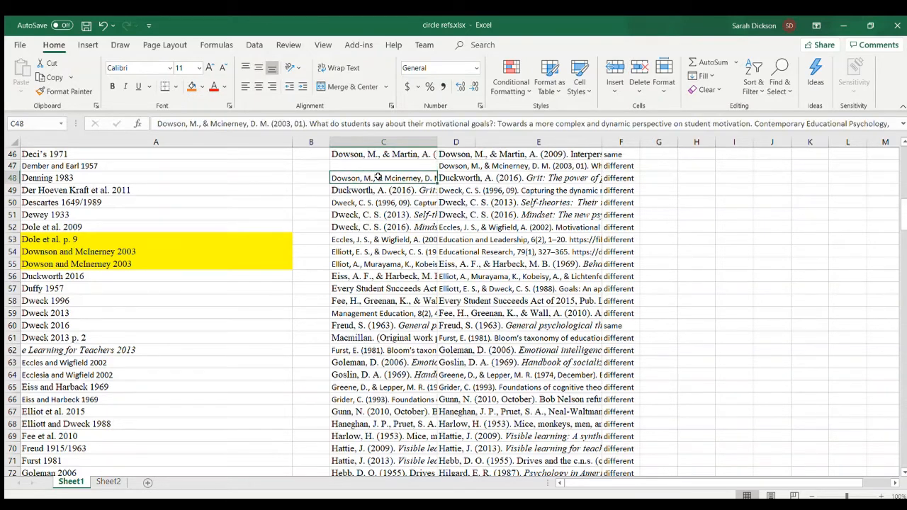
key("ctrl+shift+Down")
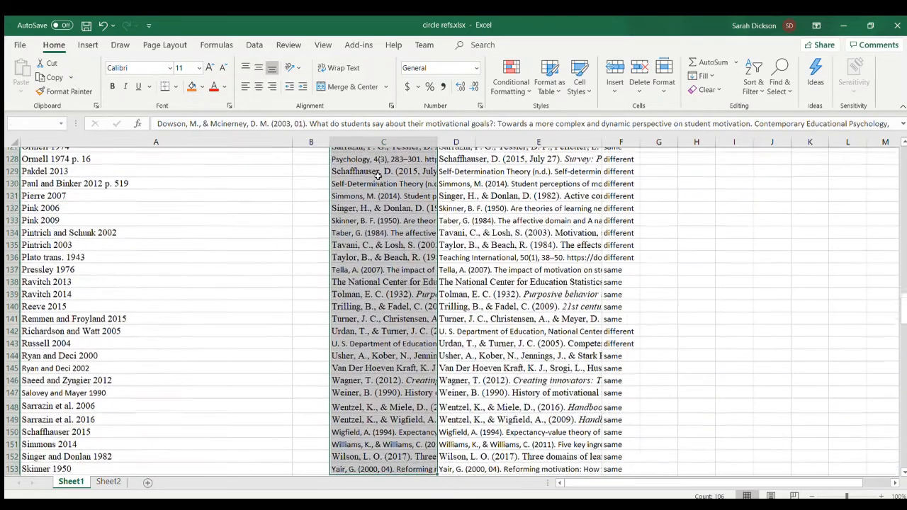
scroll(377, 176, "up", 20)
scroll(378, 176, "up", 8)
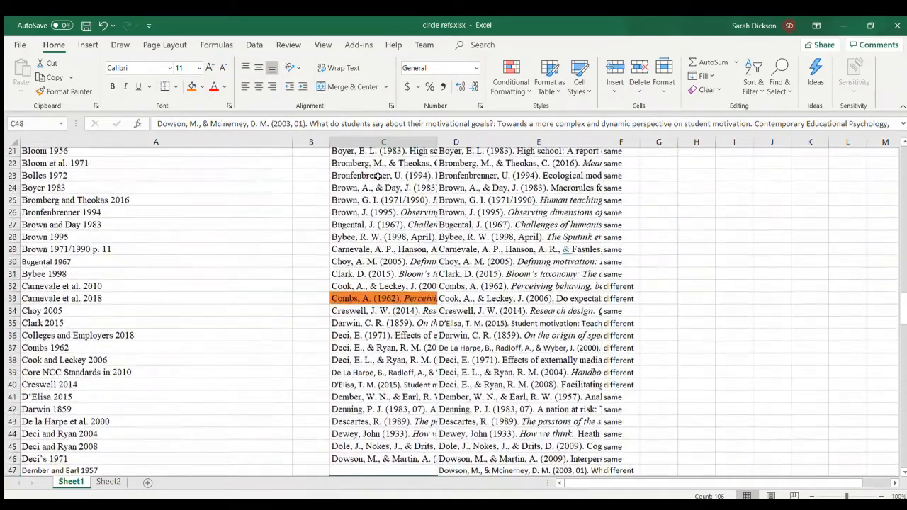
scroll(386, 284, "down", 3)
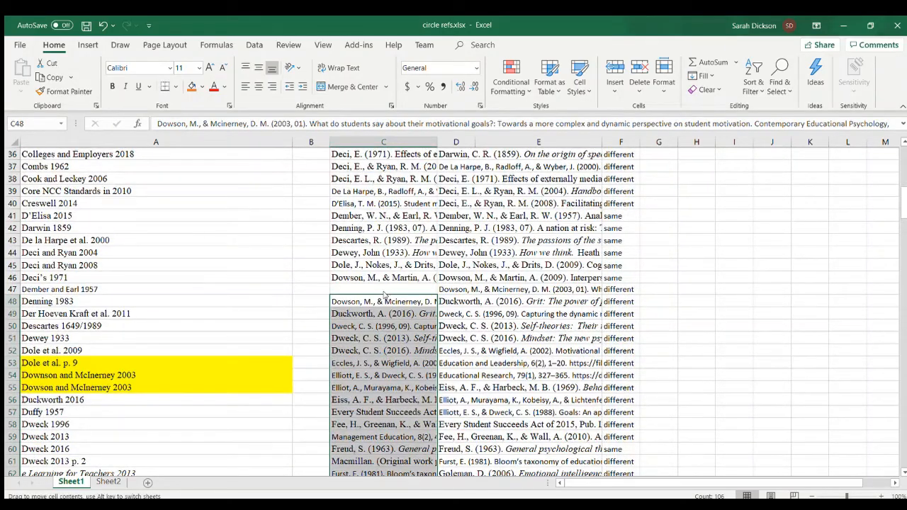
left_click_drag(387, 298, 387, 286)
left_click(629, 276)
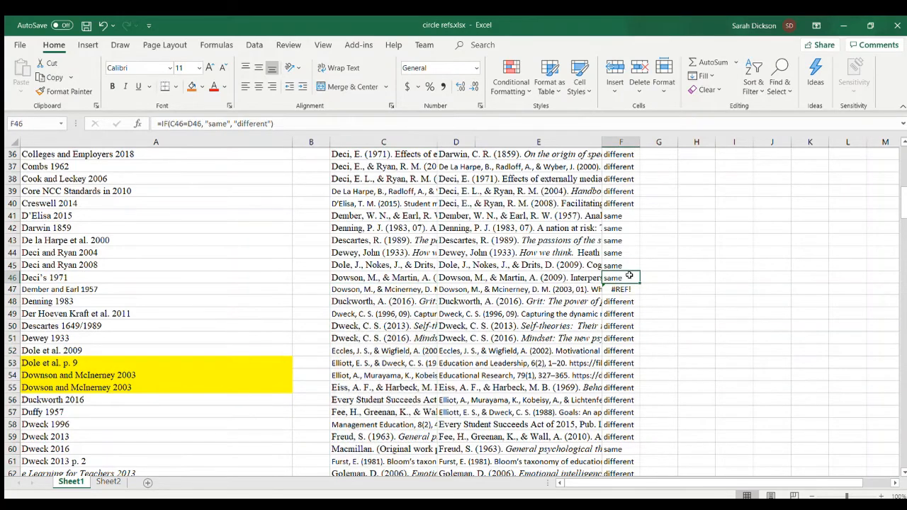
double_click(638, 282)
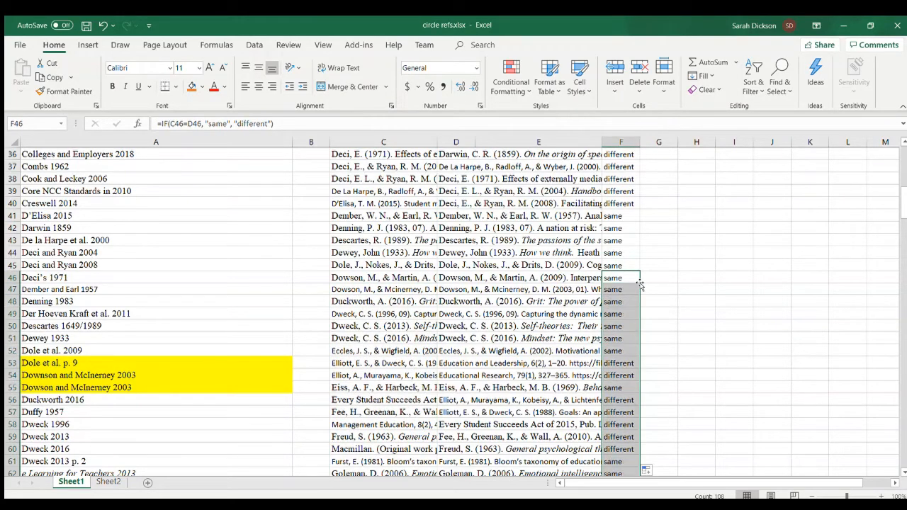
- Compare the original and sorted references in rows 53 to 55, and fill the out-of-order entry C55 with orange
scroll(591, 352, "down", 2)
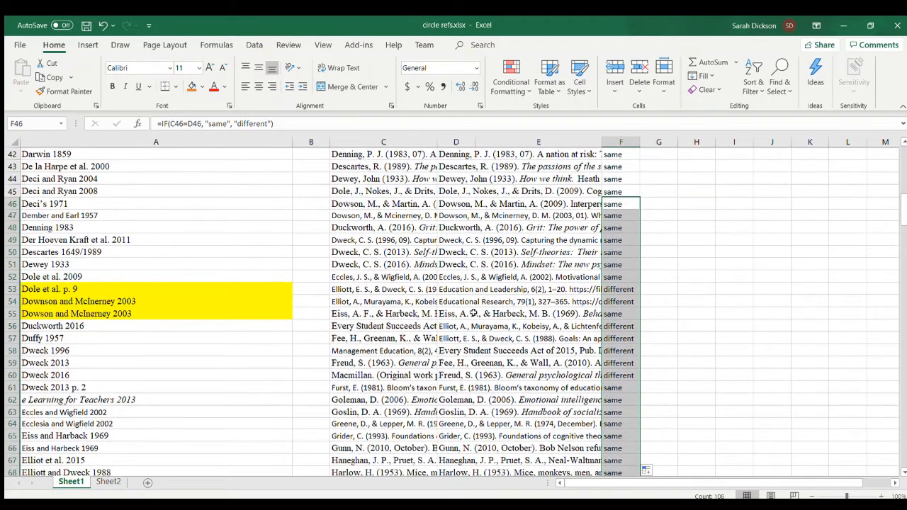
left_click(443, 289)
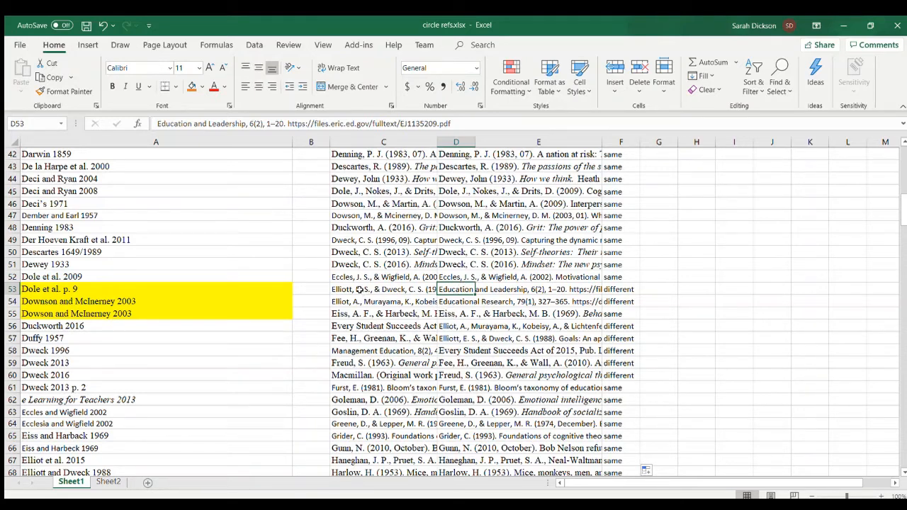
left_click_drag(360, 291, 364, 300)
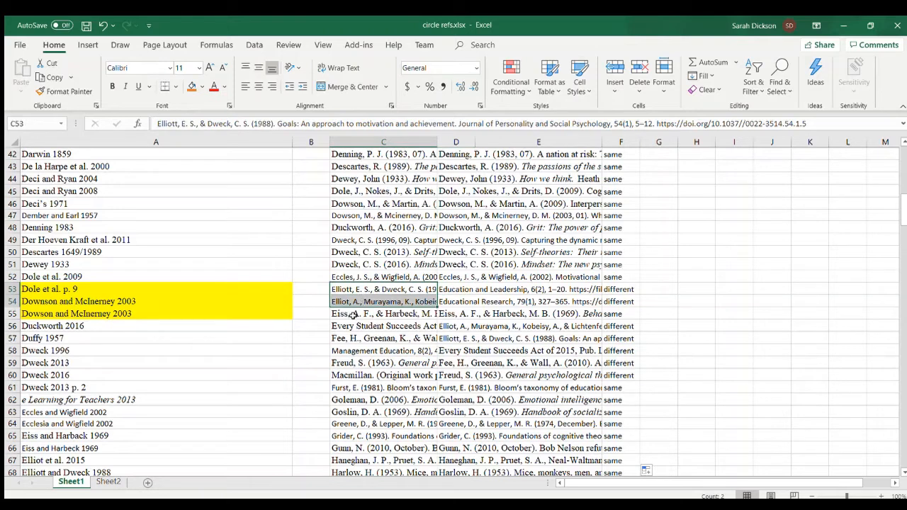
left_click(352, 315)
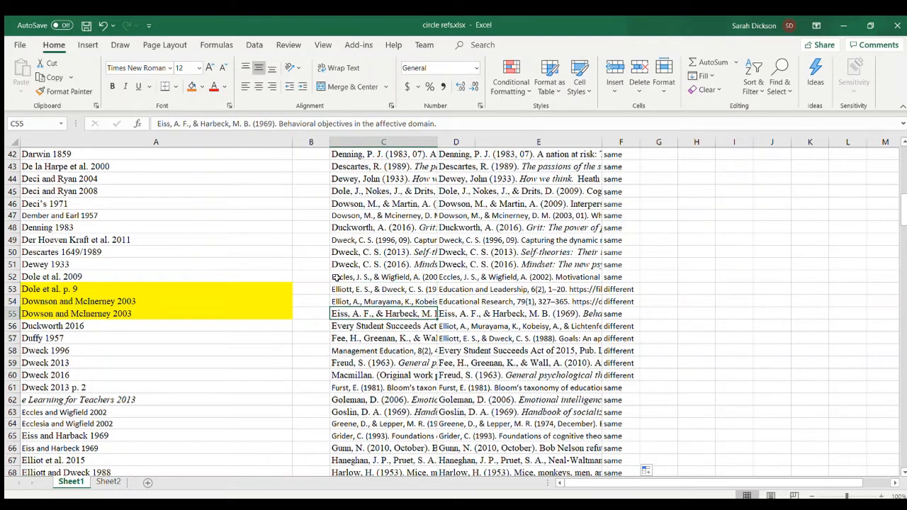
left_click(190, 86)
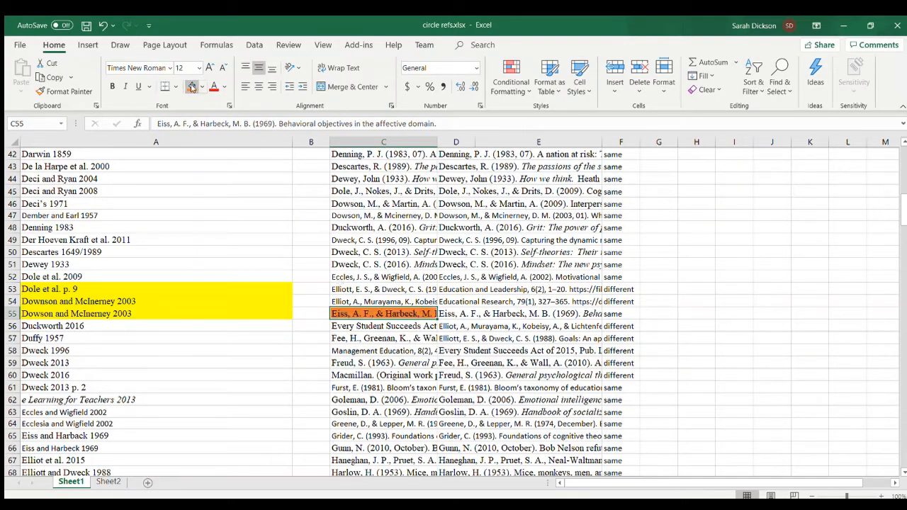
- Delete the stray "Education and Leadership, 6(2)" fragment from D53 and check the entries around it in column D
left_click(488, 291)
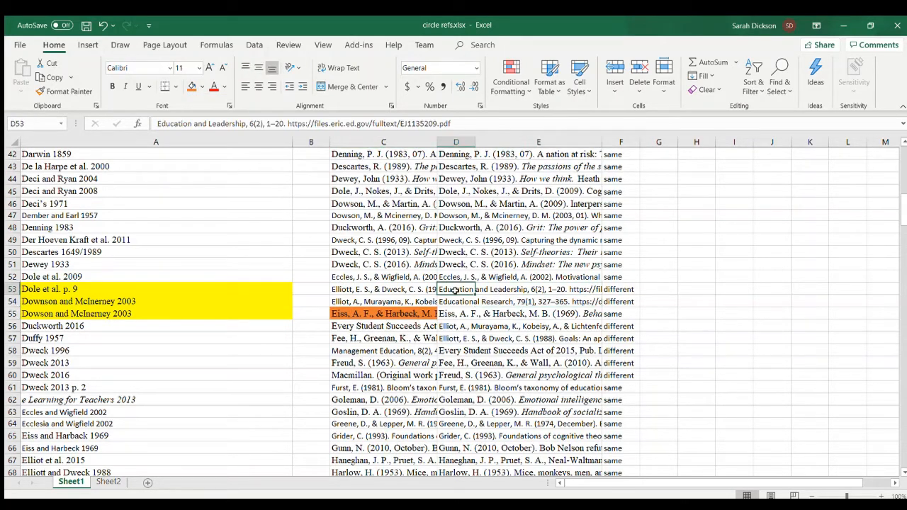
key("Delete")
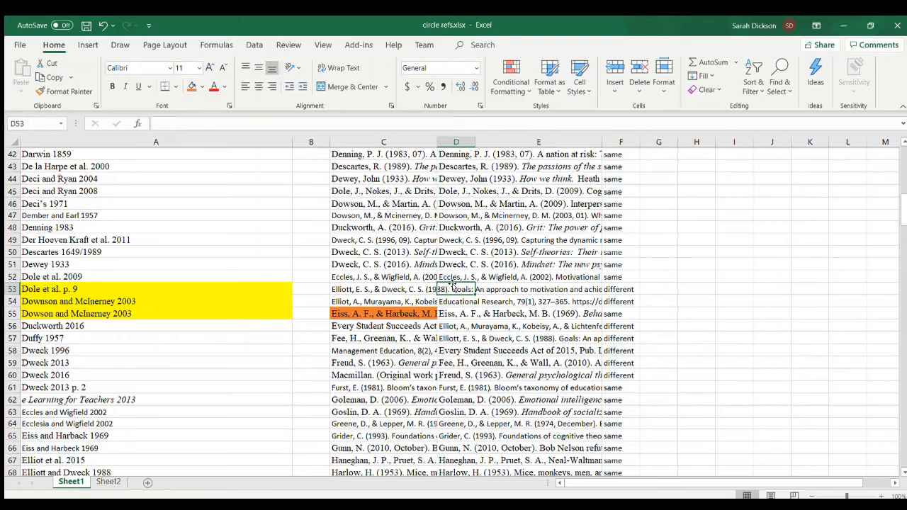
left_click(649, 321)
left_click(452, 312)
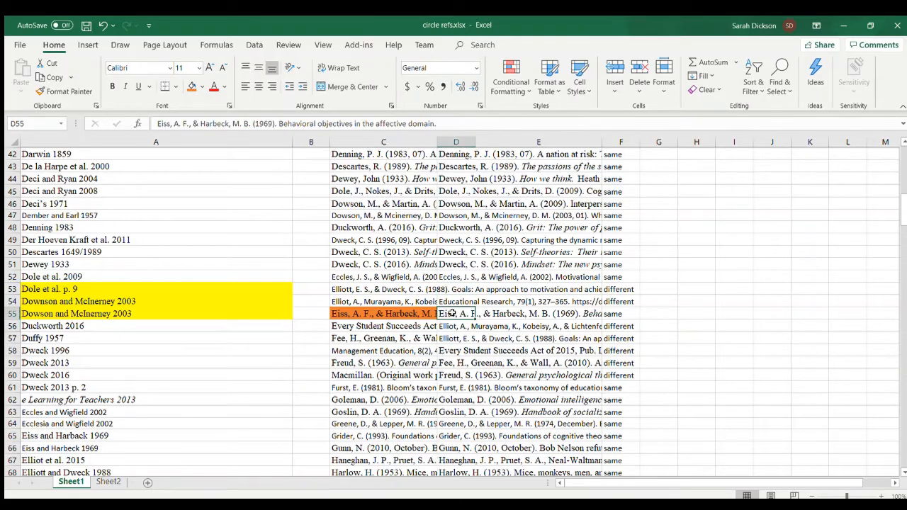
left_click(452, 326)
left_click_drag(452, 329, 465, 286)
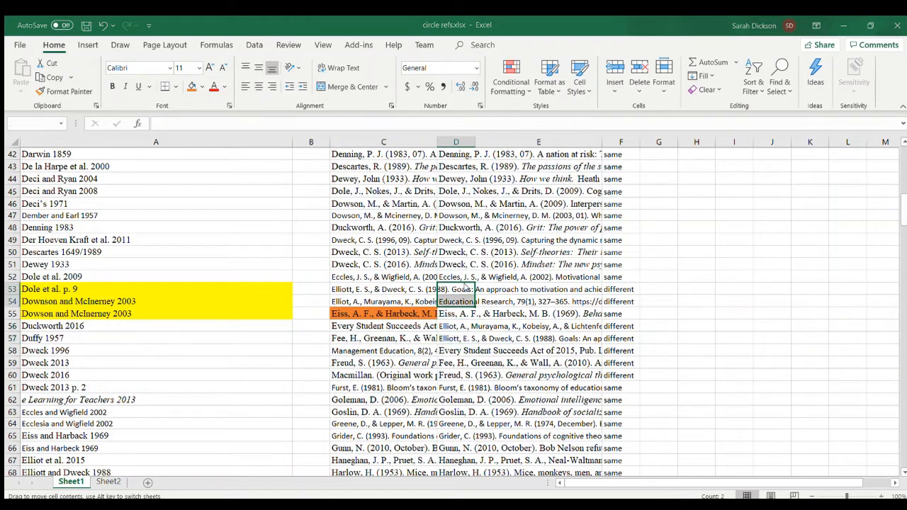
left_click(503, 298)
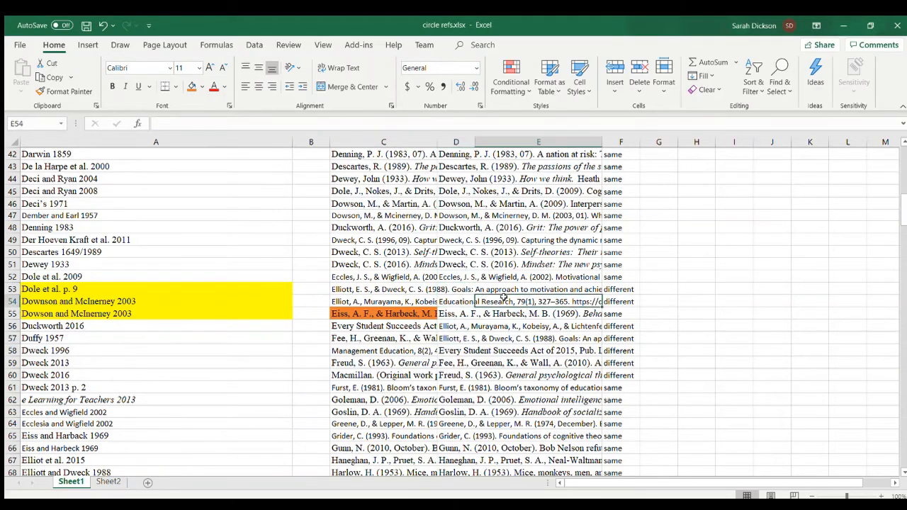
left_click(455, 288)
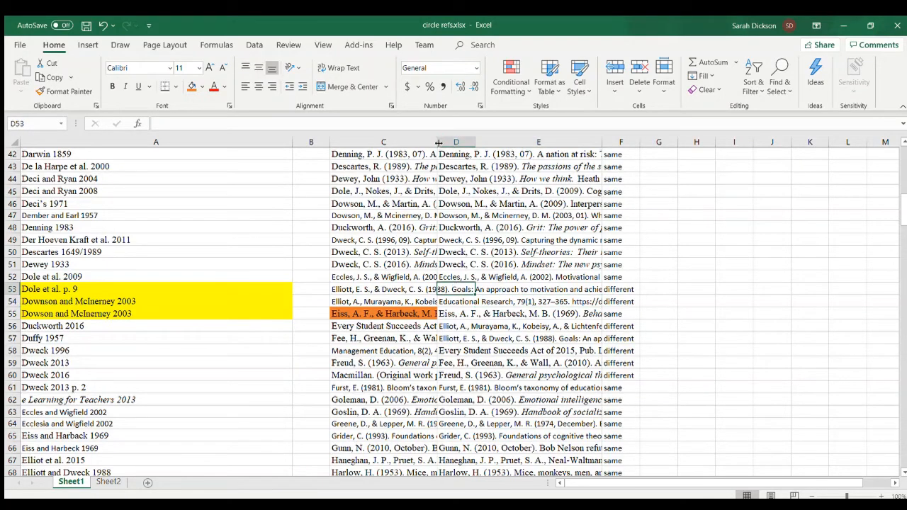
- Widen column C to show more of each reference, and delete the stray "Educational Research" fragment from D54
left_click_drag(437, 142, 534, 140)
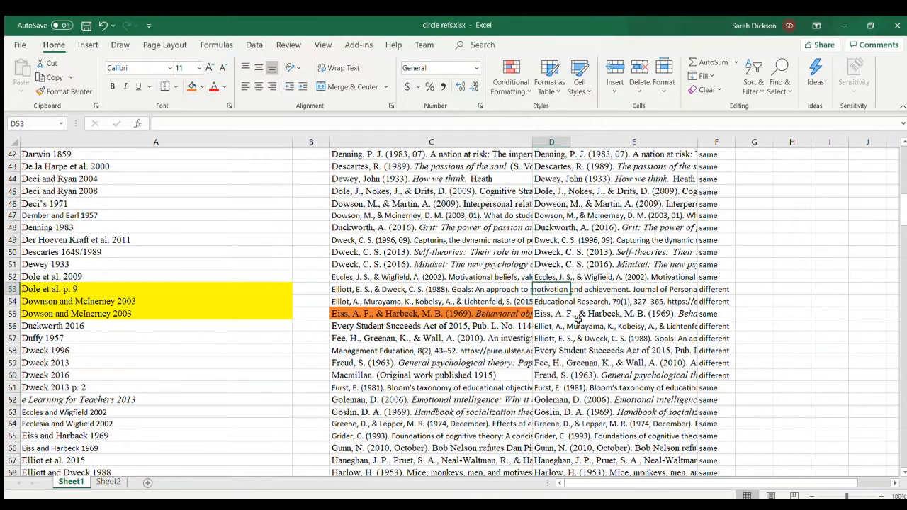
left_click(549, 298)
key("Delete")
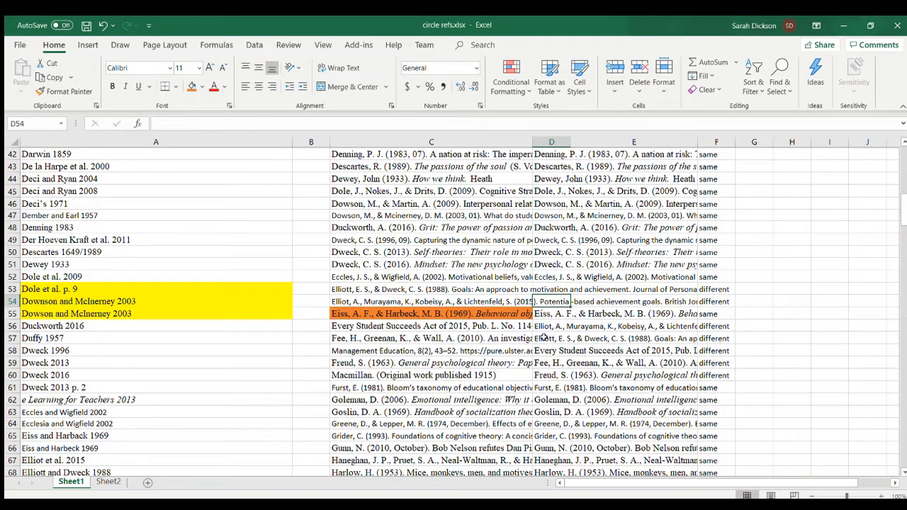
- Move the two sorted references in D56:D57 to D53:D54, and refill the comparison formula from F52 through F55
left_click_drag(542, 327, 554, 289)
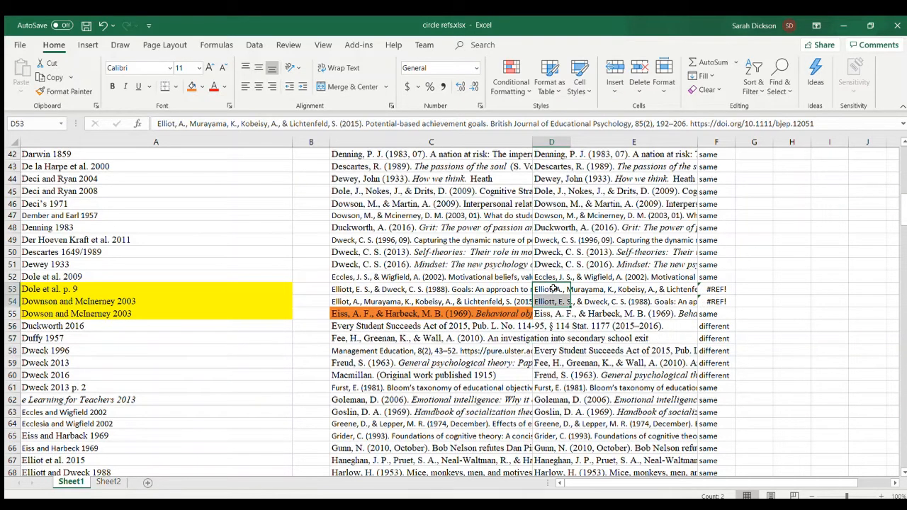
left_click(711, 278)
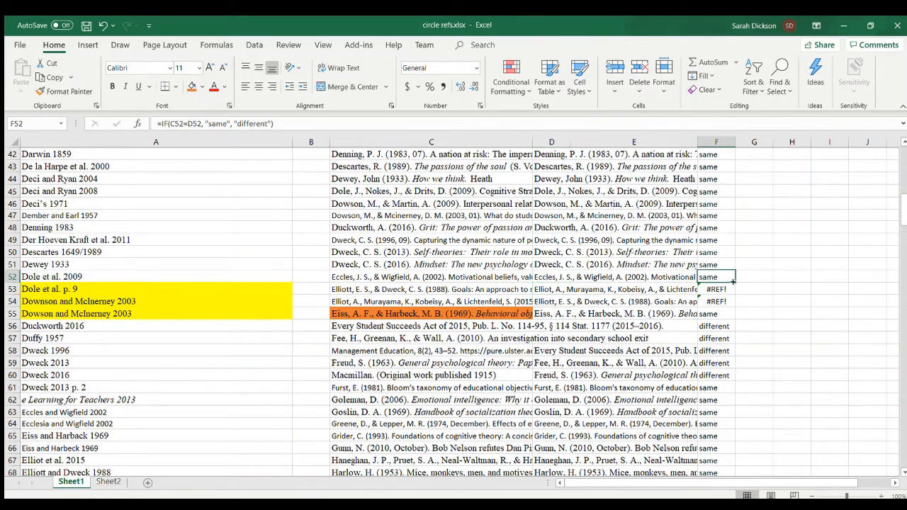
left_click_drag(734, 282, 735, 316)
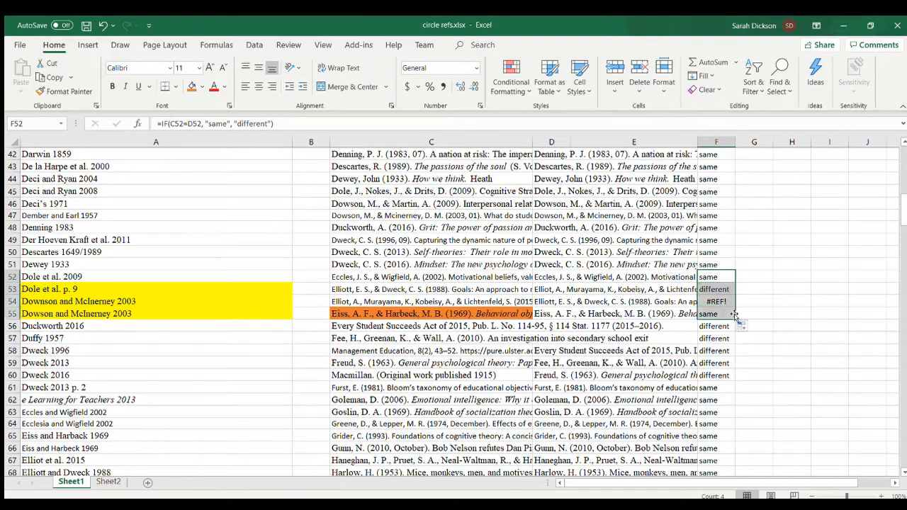
- Move the column D references from D58 downward up two rows to D56, and refill the comparison formula from F55 down
left_click(657, 326)
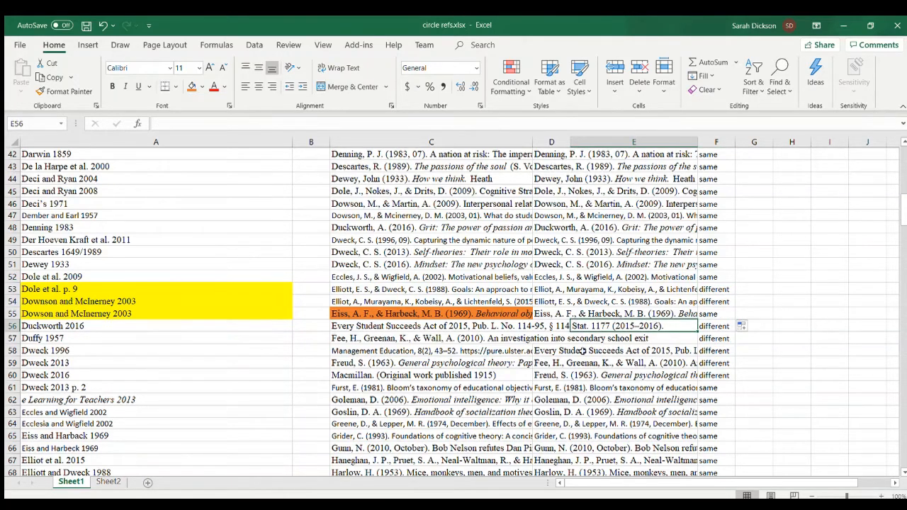
left_click(548, 326)
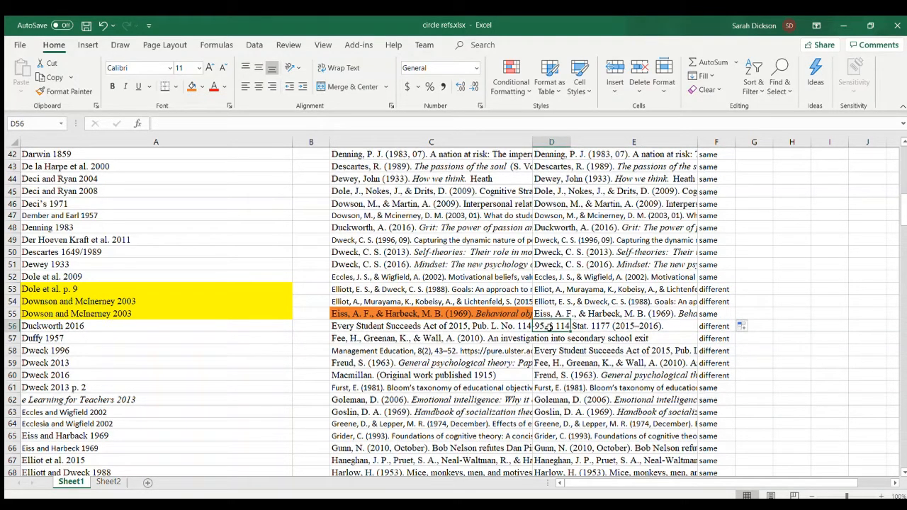
left_click(552, 350)
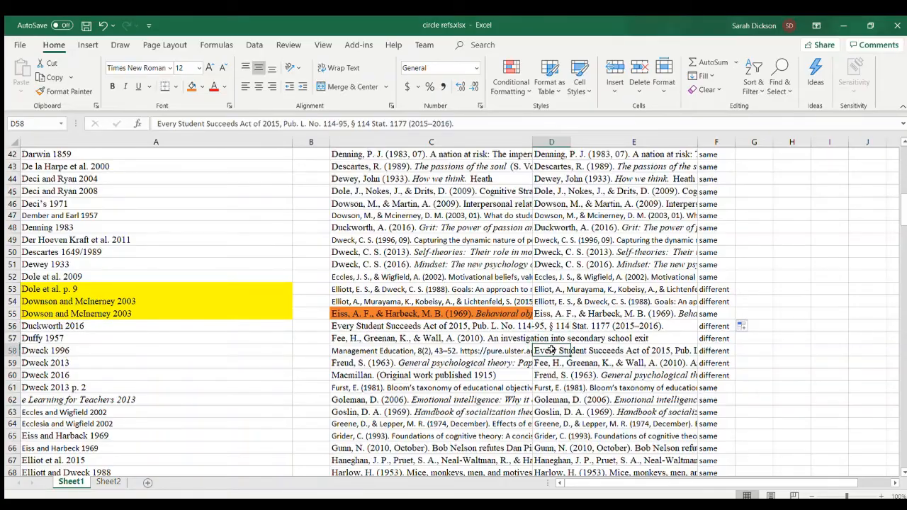
key("ctrl+shift+Down")
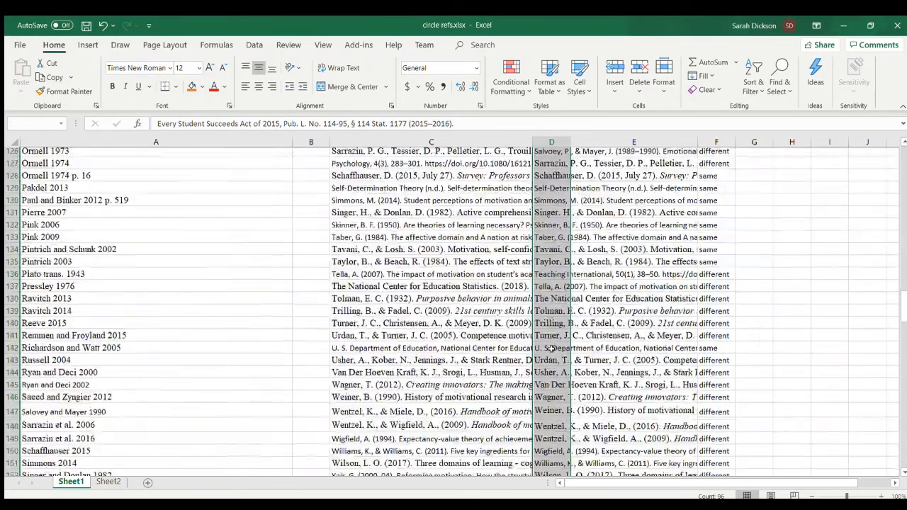
scroll(551, 350, "up", 20)
scroll(552, 348, "up", 1)
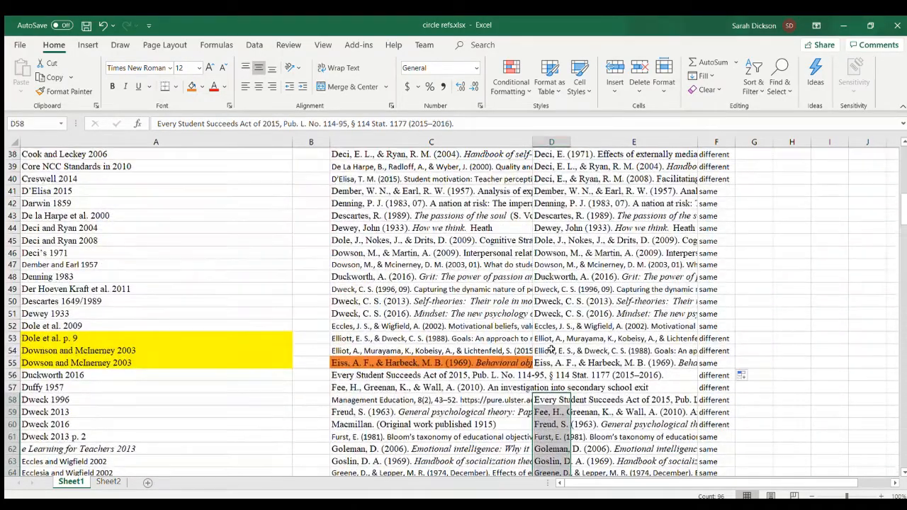
scroll(551, 348, "down", 1)
left_click_drag(552, 357, 551, 333)
left_click(717, 326)
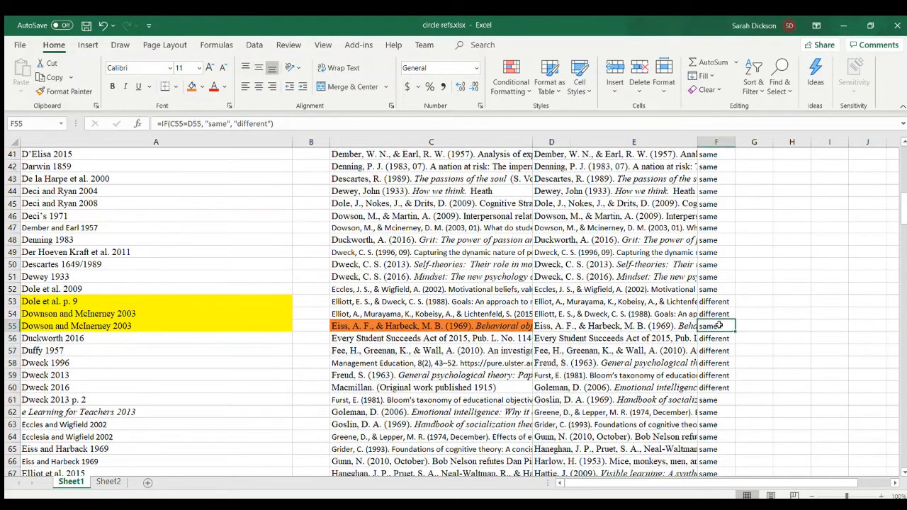
double_click(735, 331)
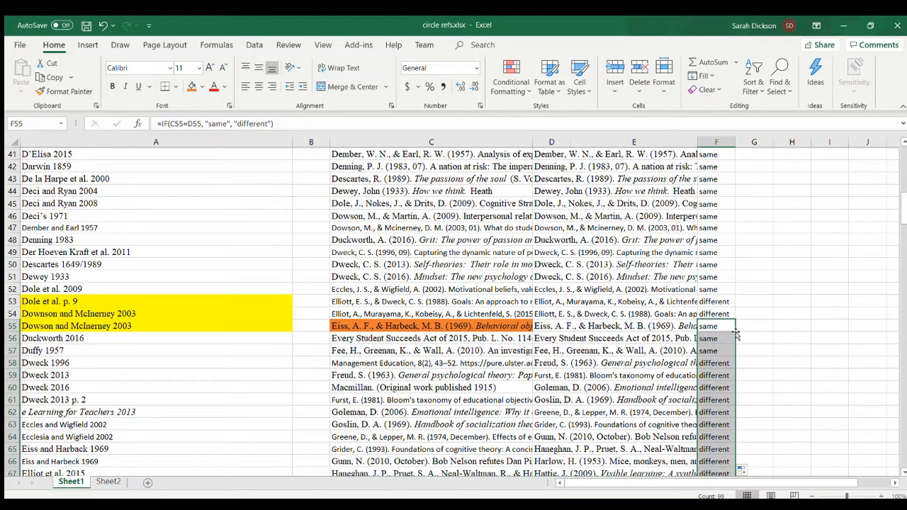
- Delete the stray "Management Education, 8(2), 43–52" and "Macmillan. (Original work published 1915)" fragments from C58 and C60
left_click(458, 363)
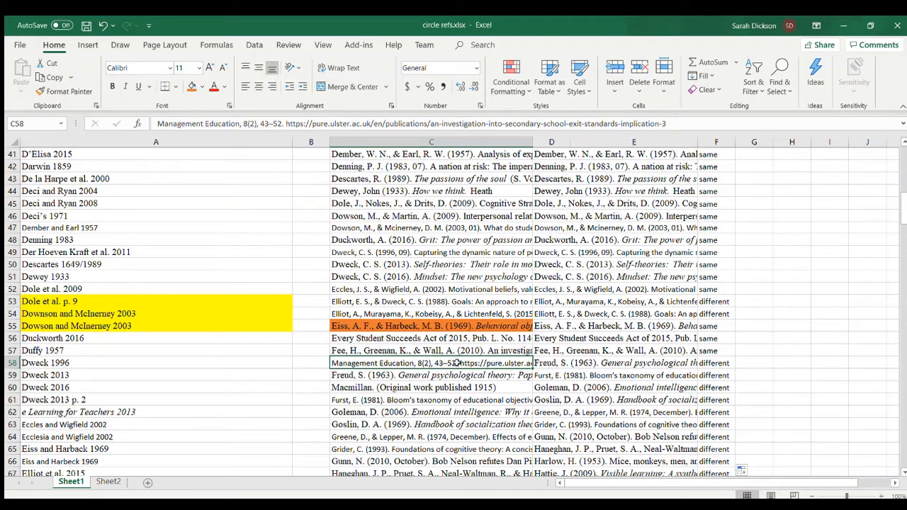
key("Delete")
left_click(435, 376)
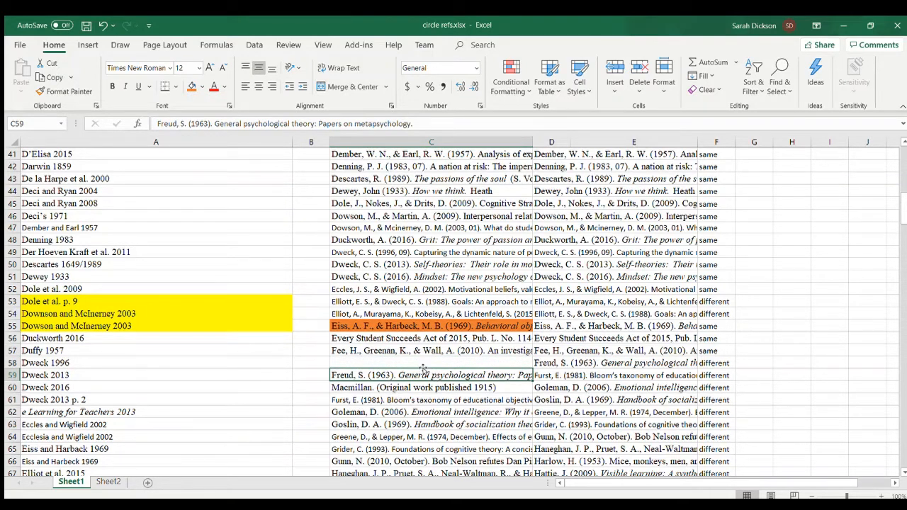
left_click(390, 387)
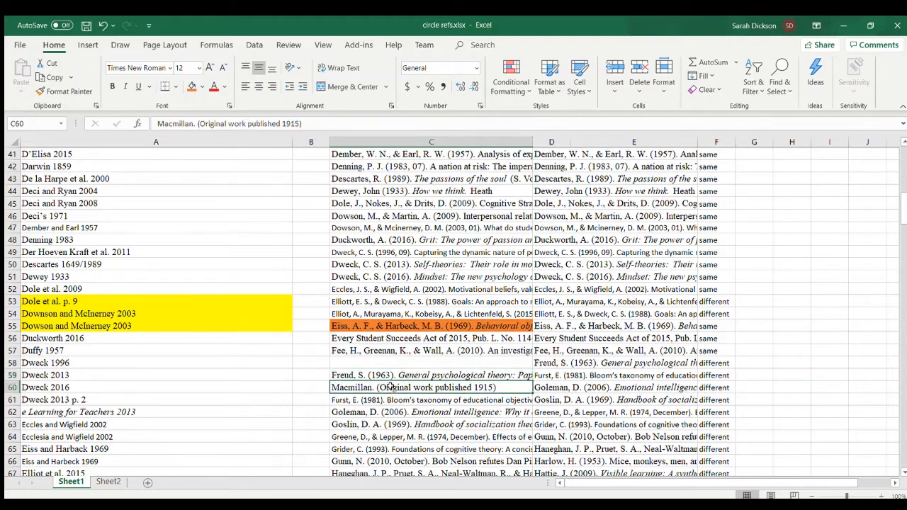
key("Delete")
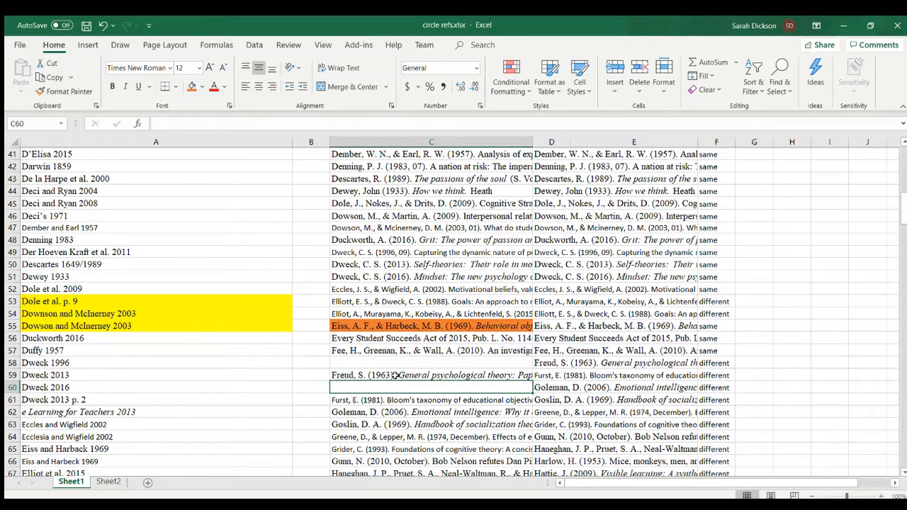
- Move the references in C59 and C61 up to C58 and C59, and refill the comparison formula from F57 down
left_click(395, 376)
left_click_drag(395, 372, 395, 363)
left_click(380, 403)
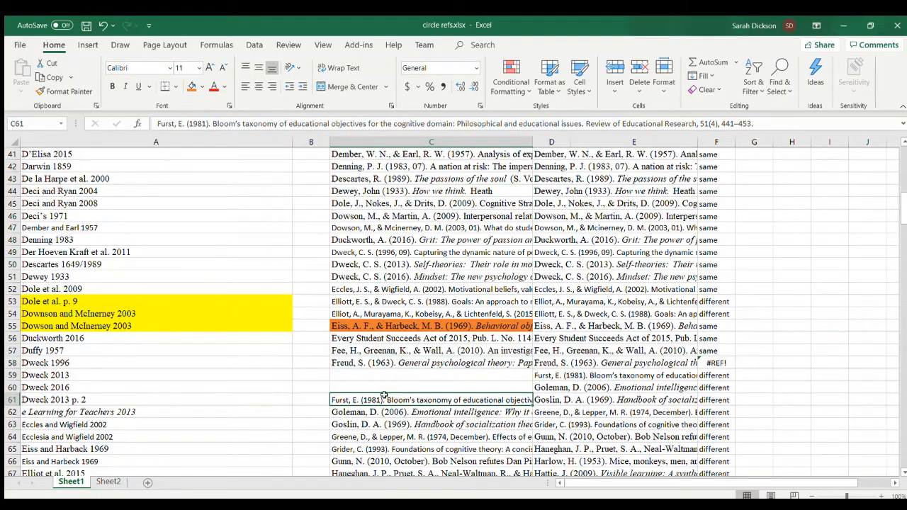
left_click_drag(386, 395, 388, 373)
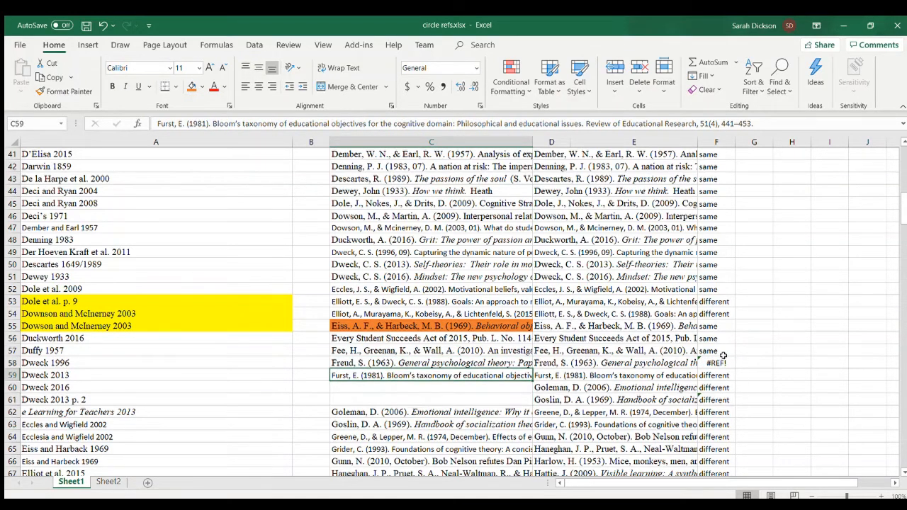
left_click(718, 352)
double_click(736, 353)
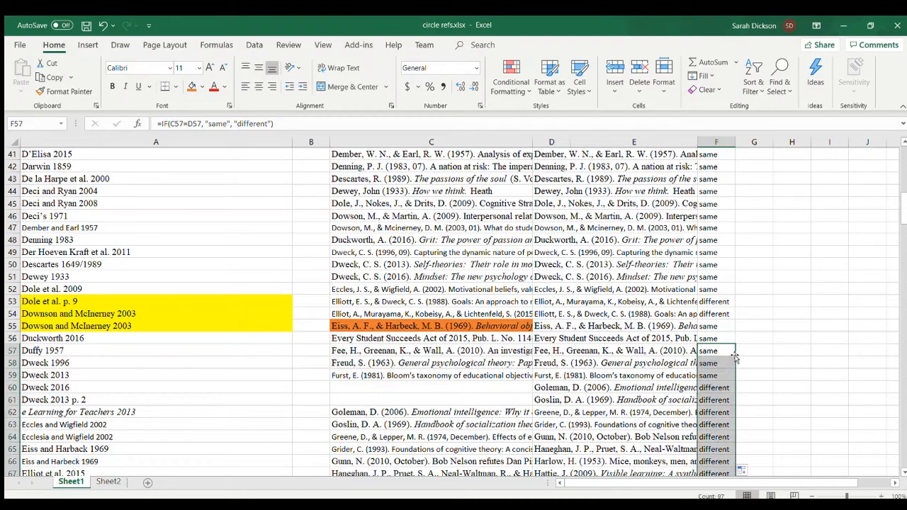
left_click(755, 351)
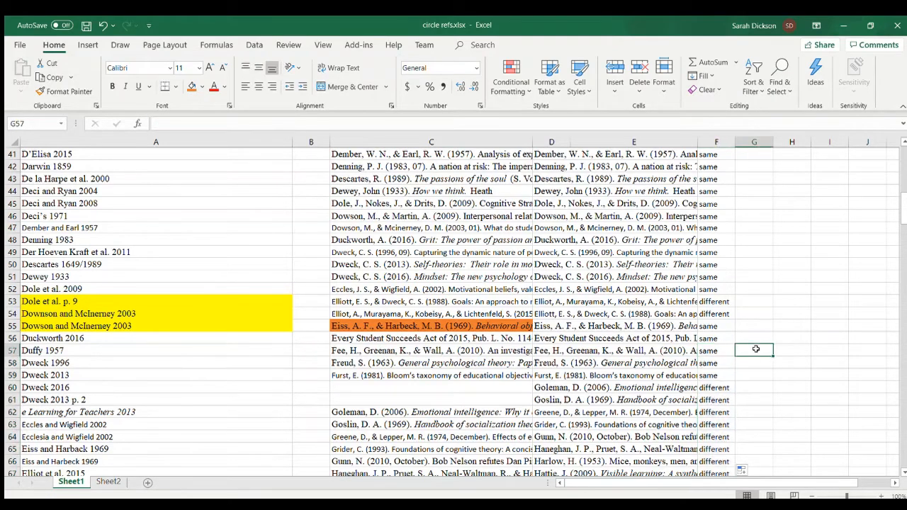
- Move the column C references from C62 downward up two rows to C60, and refill the comparison formula from F59 down
scroll(757, 349, "down", 4)
left_click(358, 264)
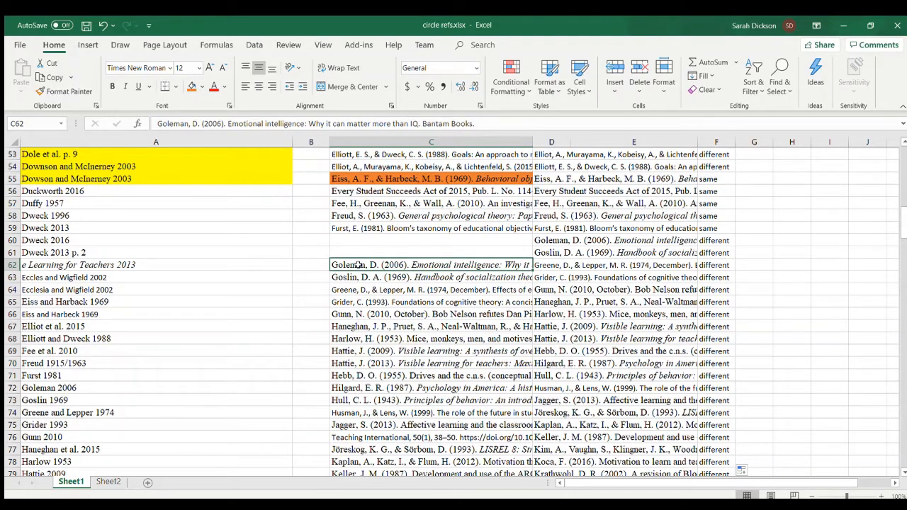
key("ctrl+shift+Down")
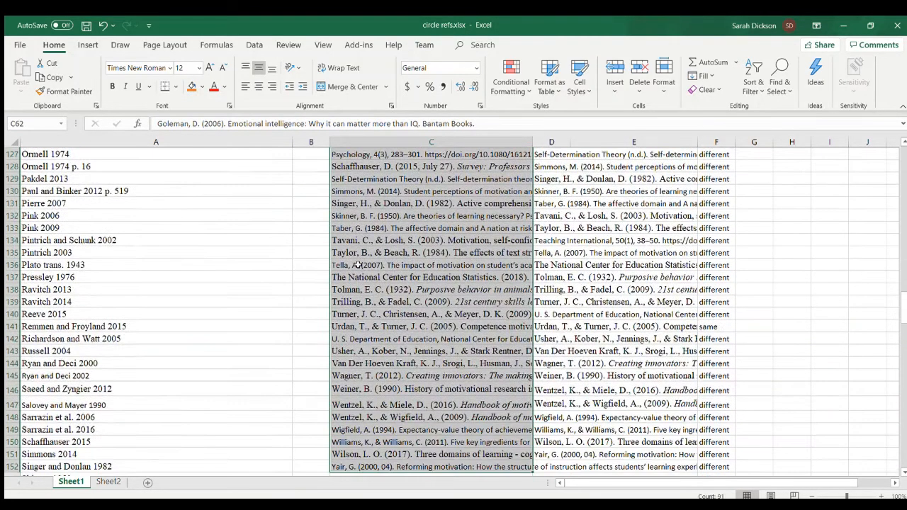
scroll(360, 262, "up", 15)
scroll(360, 262, "up", 10)
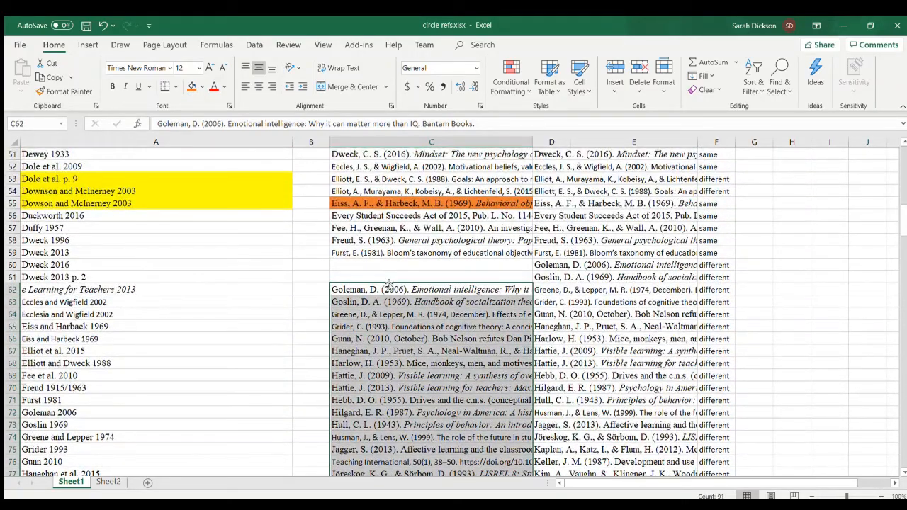
left_click_drag(389, 285, 385, 253)
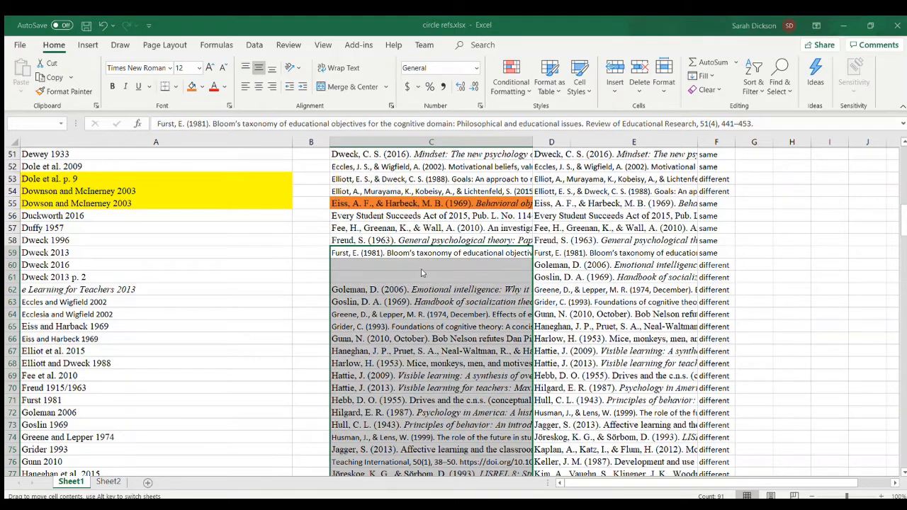
left_click_drag(485, 293, 420, 265)
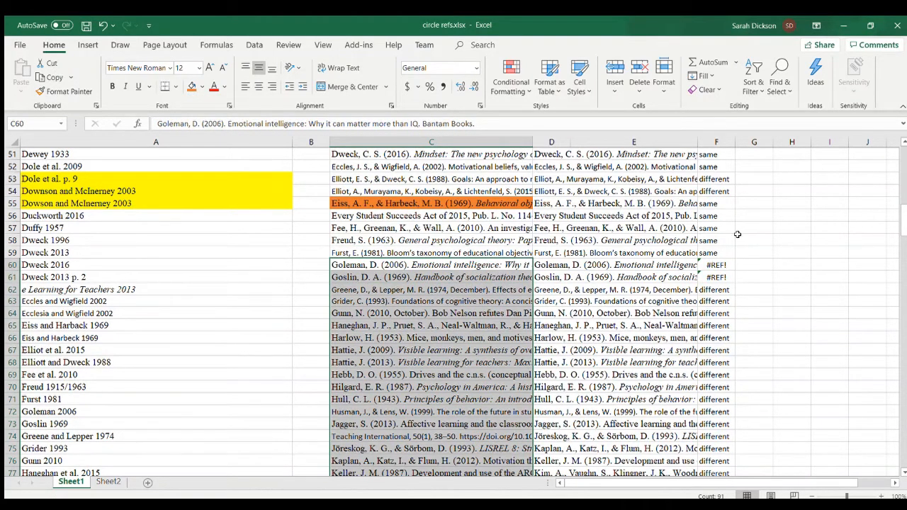
left_click(728, 253)
double_click(735, 257)
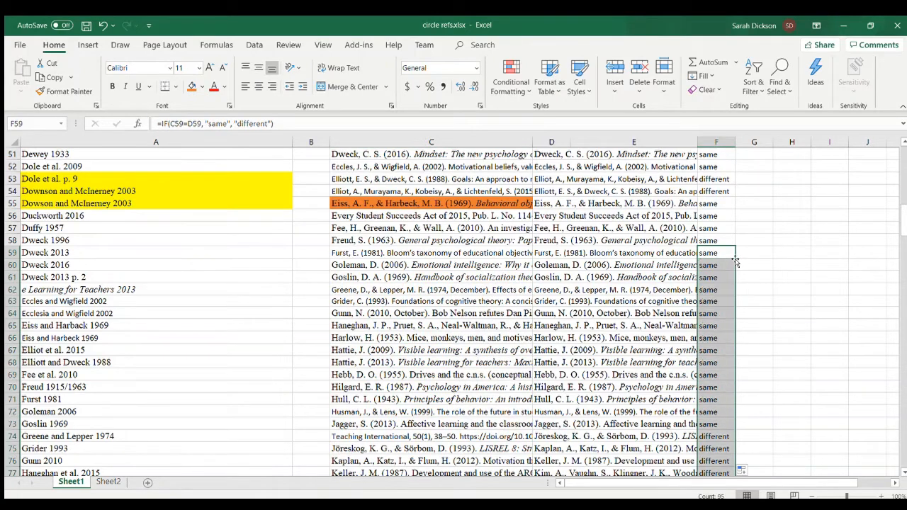
- Review the comparison results down the whole list for rows still marked as different and gaps in column C
scroll(689, 291, "down", 4)
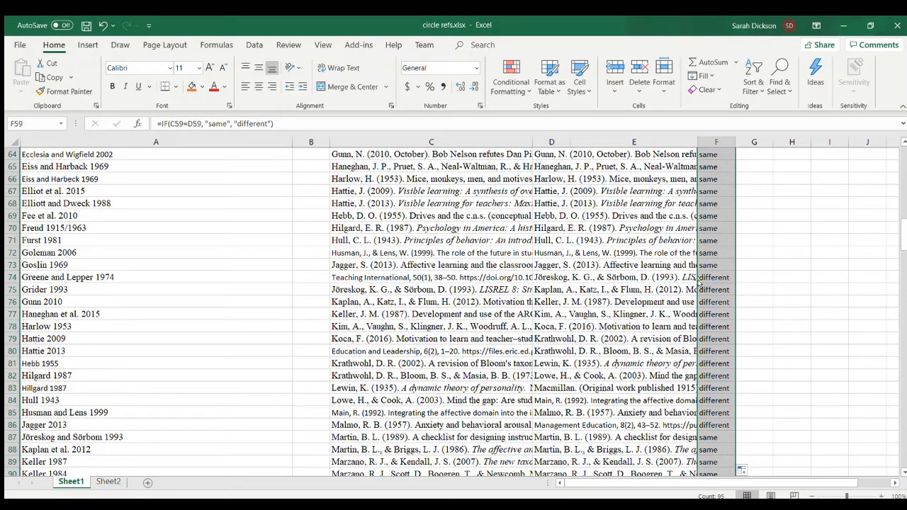
scroll(735, 330, "down", 8)
scroll(735, 330, "down", 16)
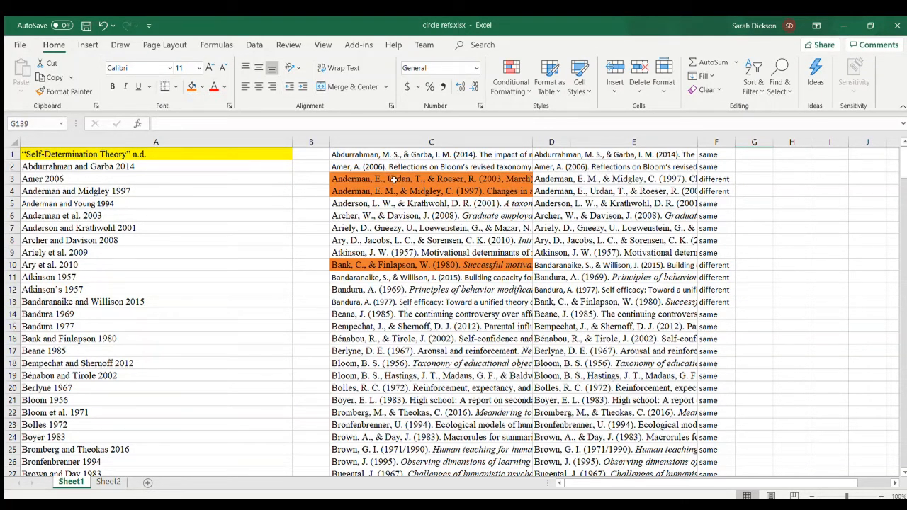
scroll(392, 263, "down", 20)
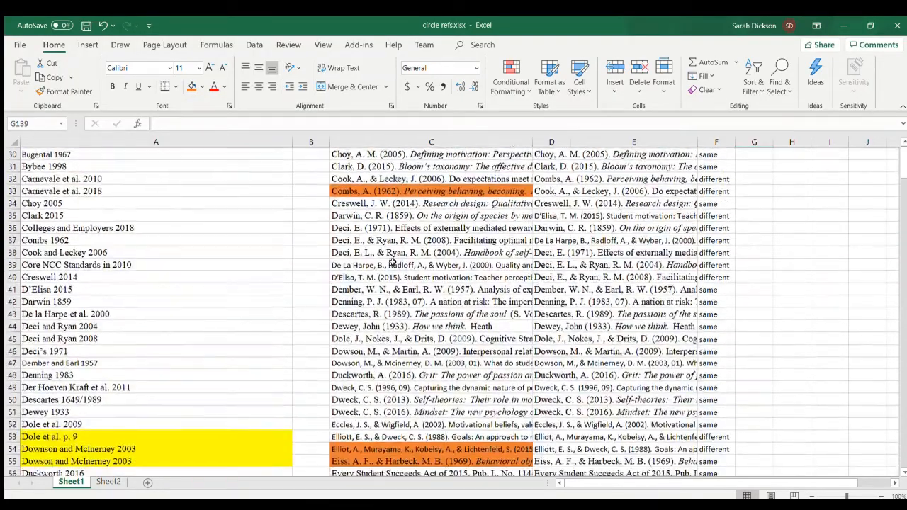
scroll(392, 262, "up", 4)
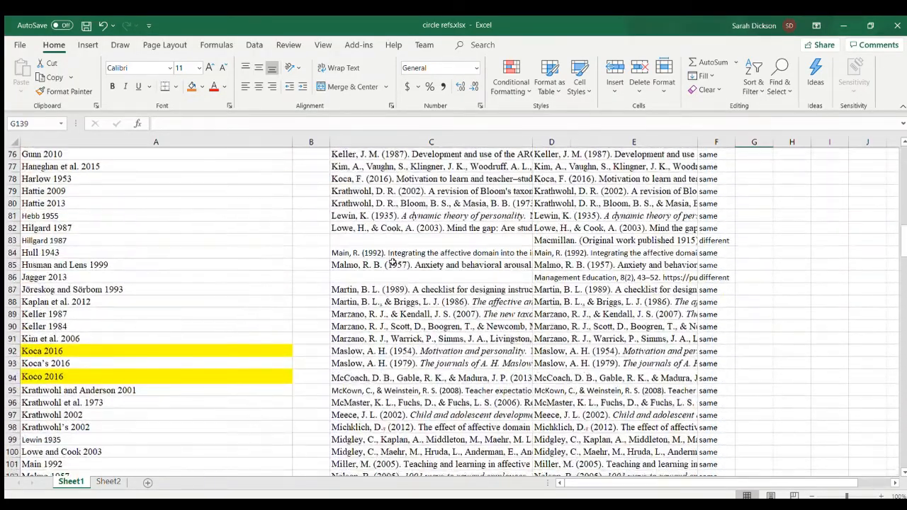
left_click(380, 253)
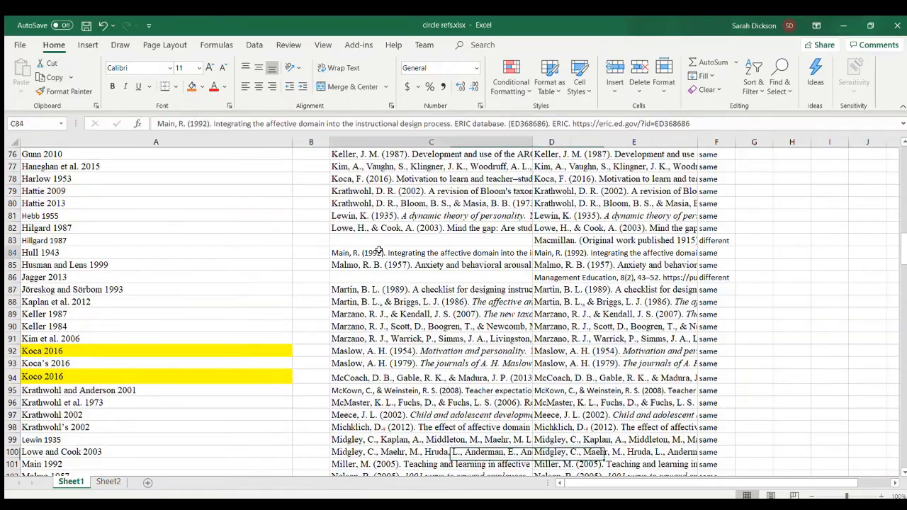
scroll(379, 249, "down", 8)
scroll(380, 249, "down", 13)
scroll(379, 249, "up", 20)
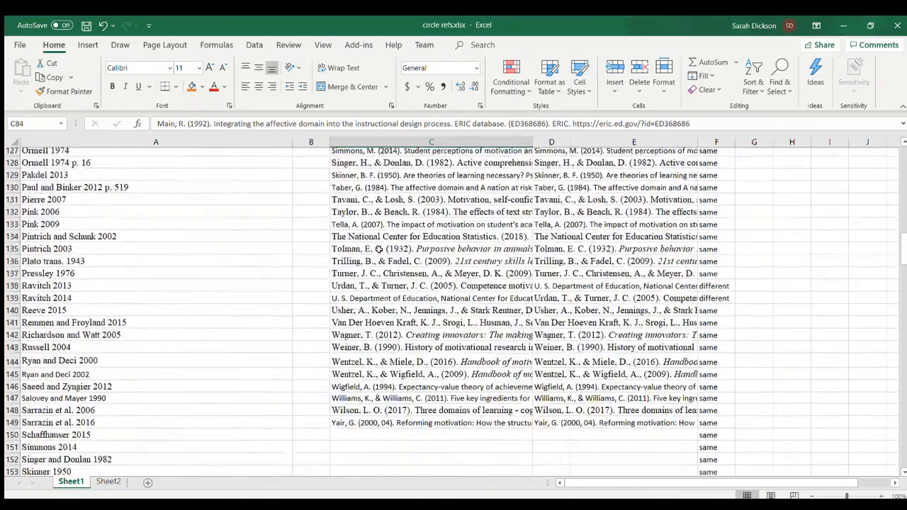
scroll(379, 250, "up", 1)
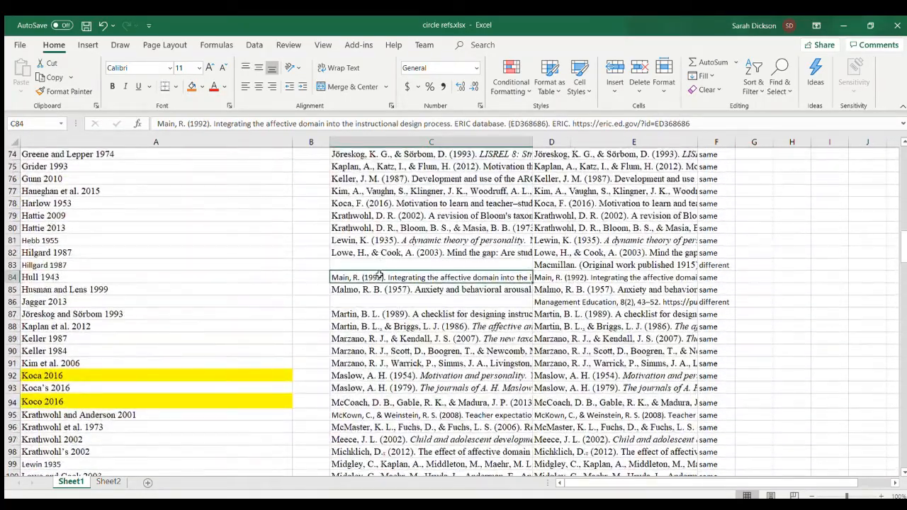
- Close the gaps in column C by moving C84:C85 up to C83:C84 and the references from C87 downward up to C85
mouse_move(381, 277)
left_mouse_down()
mouse_move(381, 286)
mouse_move(386, 260)
left_mouse_up()
left_click(385, 314)
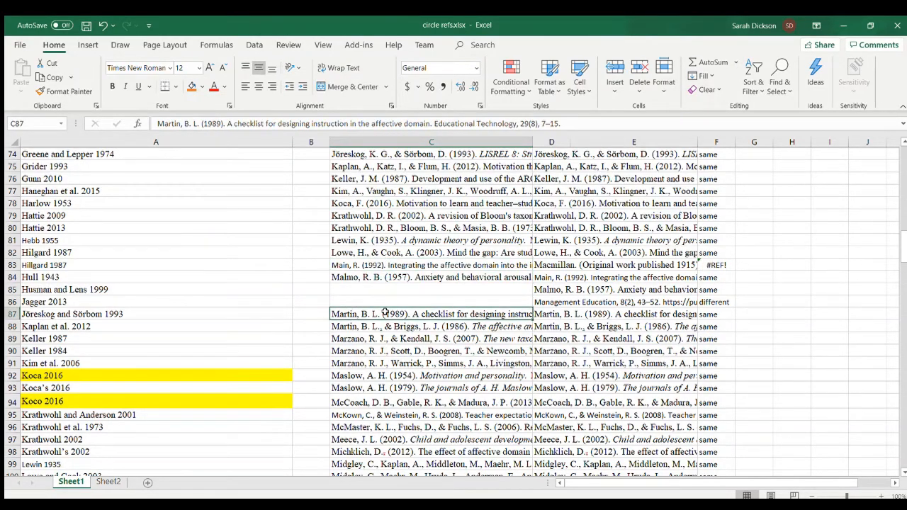
key("ctrl+shift+Down")
key("ctrl+BackSpace")
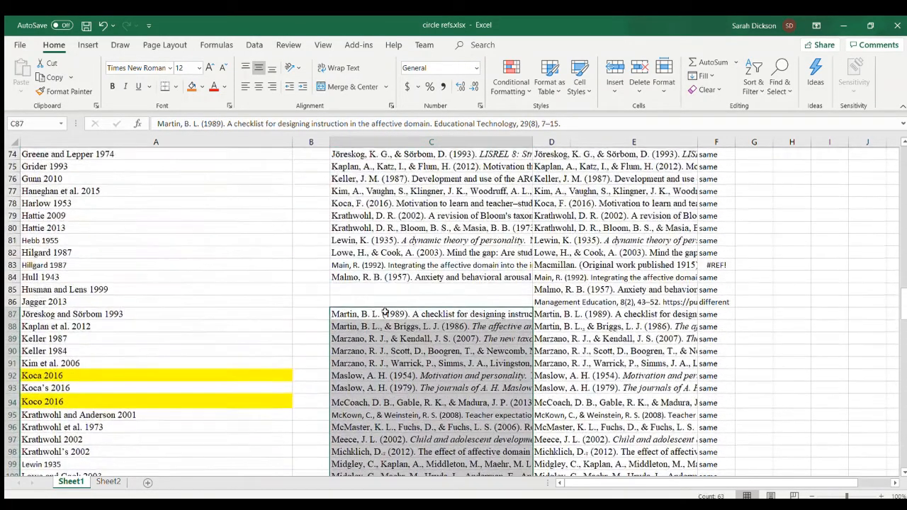
left_click_drag(389, 310, 380, 289)
- Delete comparison columns D through F, then narrow column A and widen column B to make room beside the references
left_click_drag(566, 143, 703, 137)
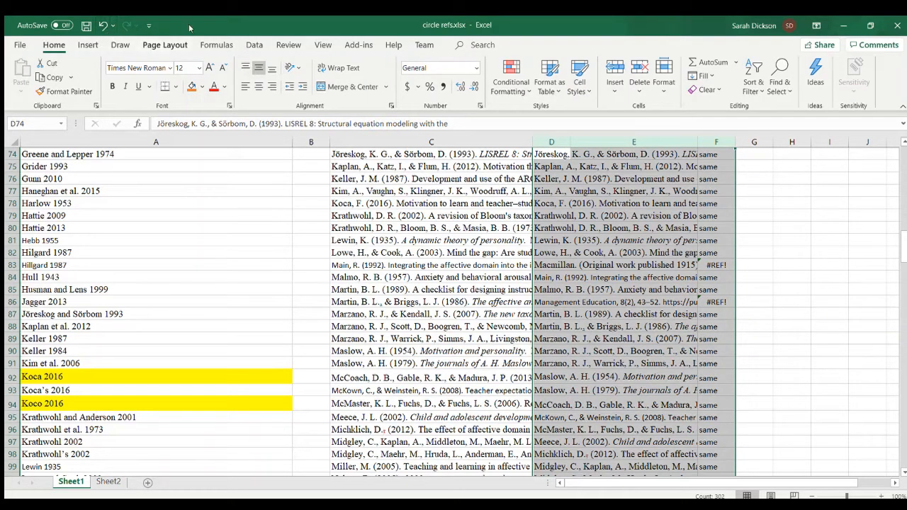
left_click(639, 64)
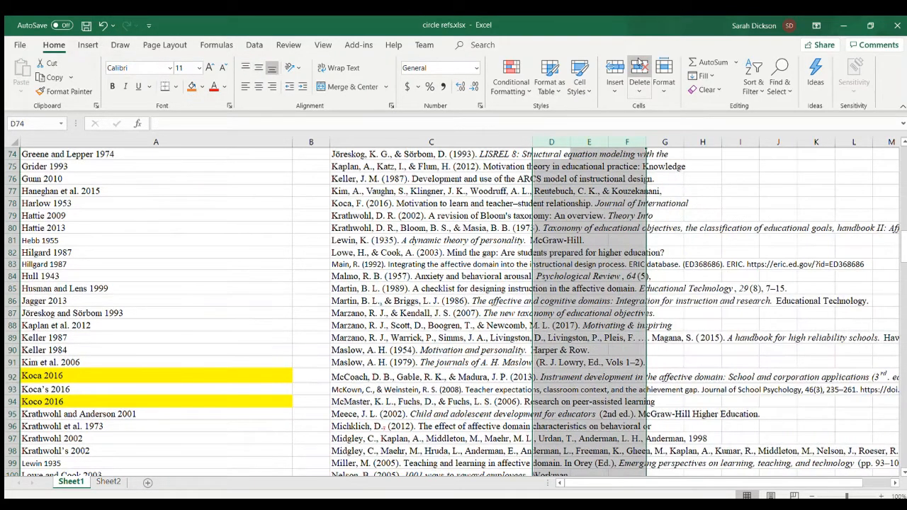
left_click(648, 299)
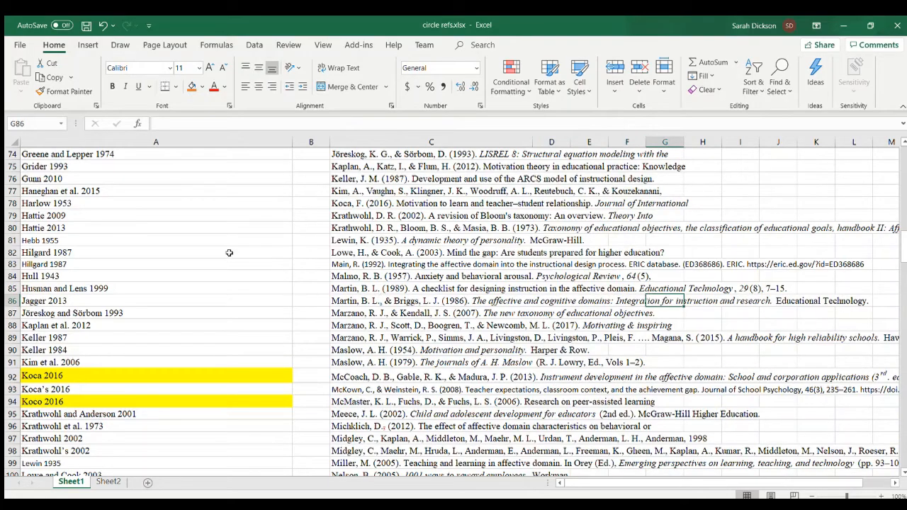
scroll(229, 252, "up", 20)
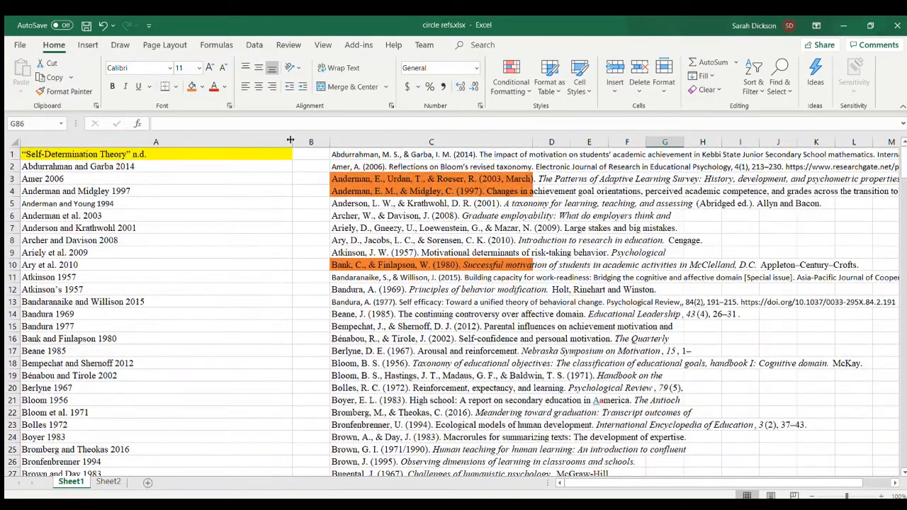
left_click_drag(171, 141, 354, 142)
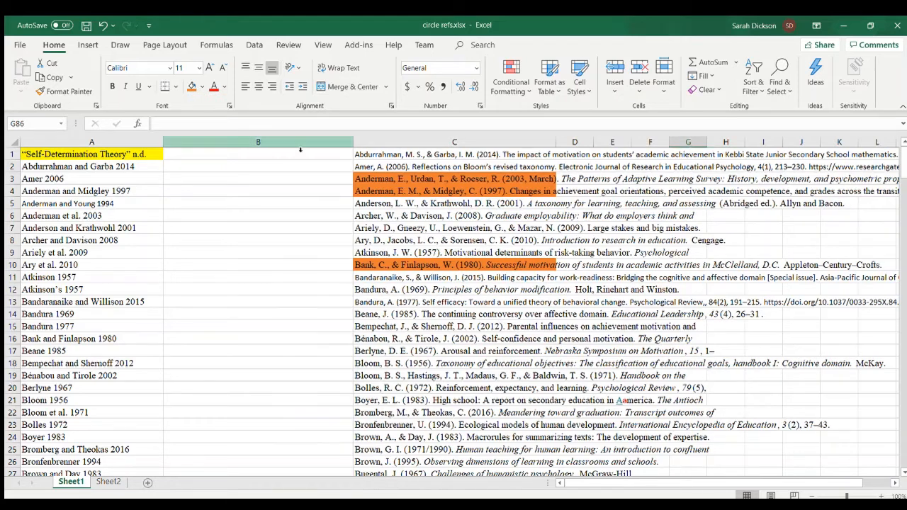
- Move the citation in A3 to B2 and the citation in A4 to B4, beside their matching references
left_click(73, 180)
left_click_drag(85, 173, 250, 163)
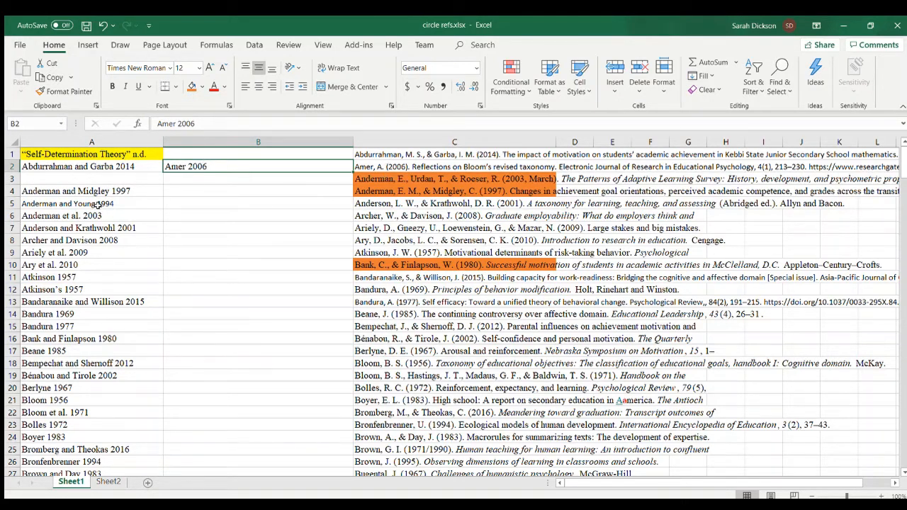
left_click(64, 190)
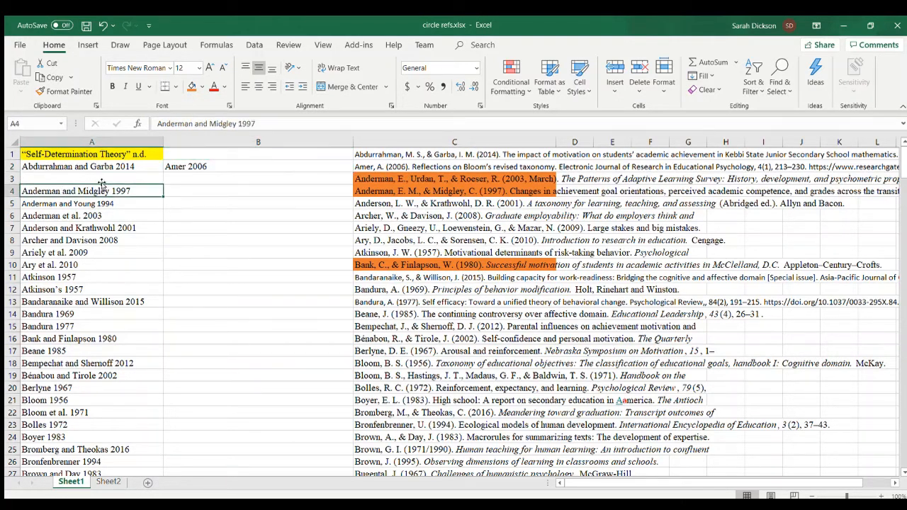
left_click_drag(101, 183, 254, 190)
- Move the citation in A5, which has no matching reference, up to the empty cell A3
left_click(105, 199)
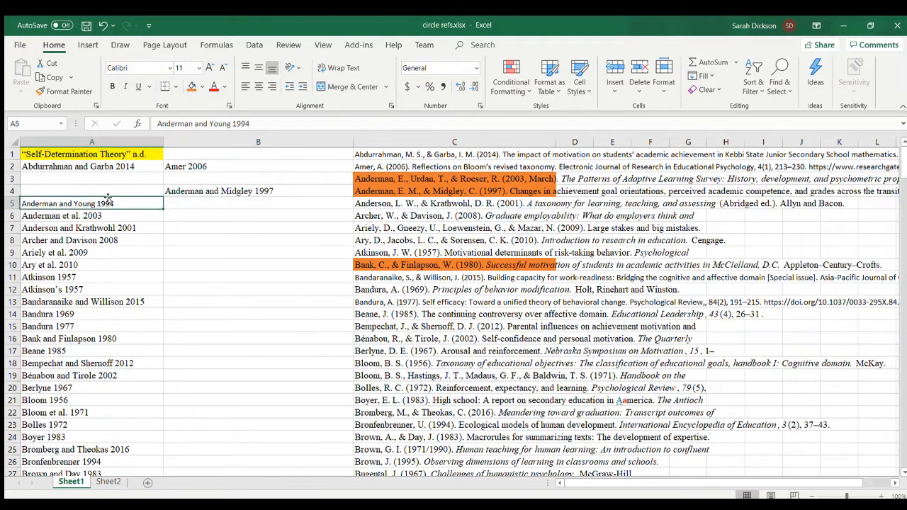
left_click_drag(105, 199, 176, 204)
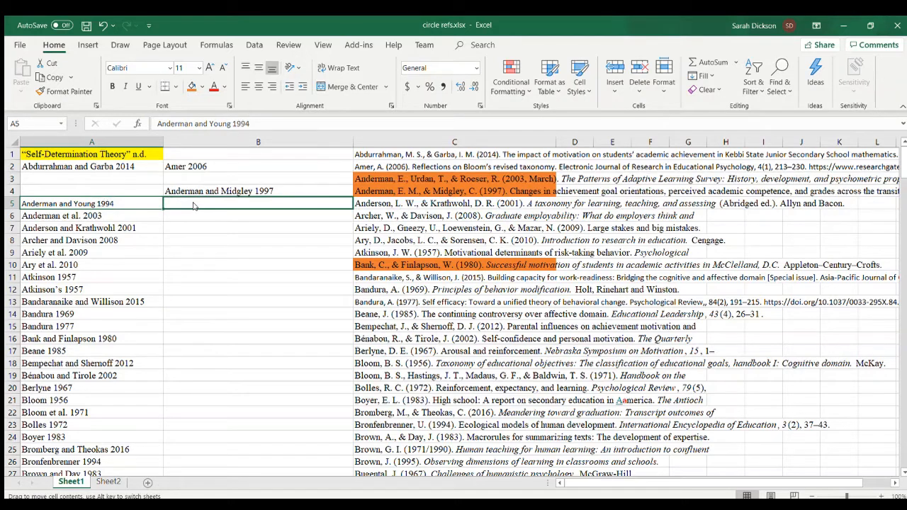
left_click_drag(193, 206, 83, 179)
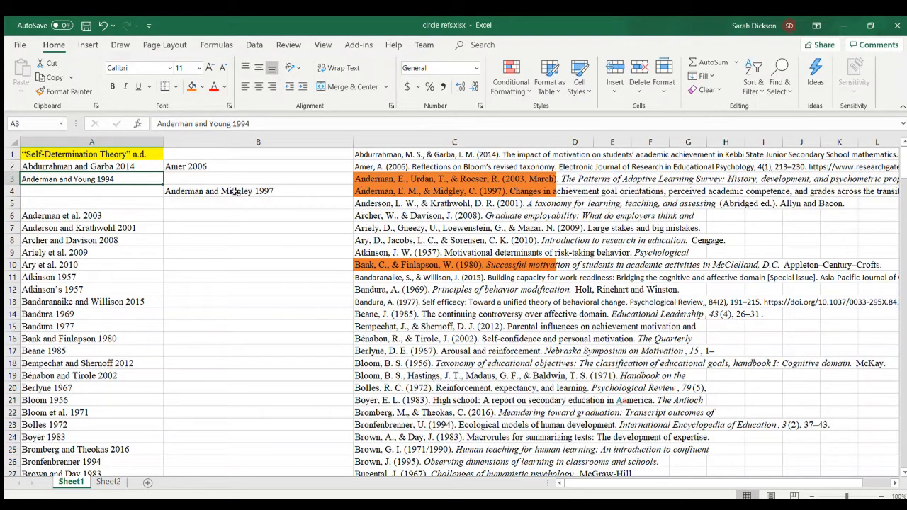
- Move the citation in A2 to B1 beside its matching reference in column C
left_click(92, 165)
left_click_drag(106, 161, 243, 150)
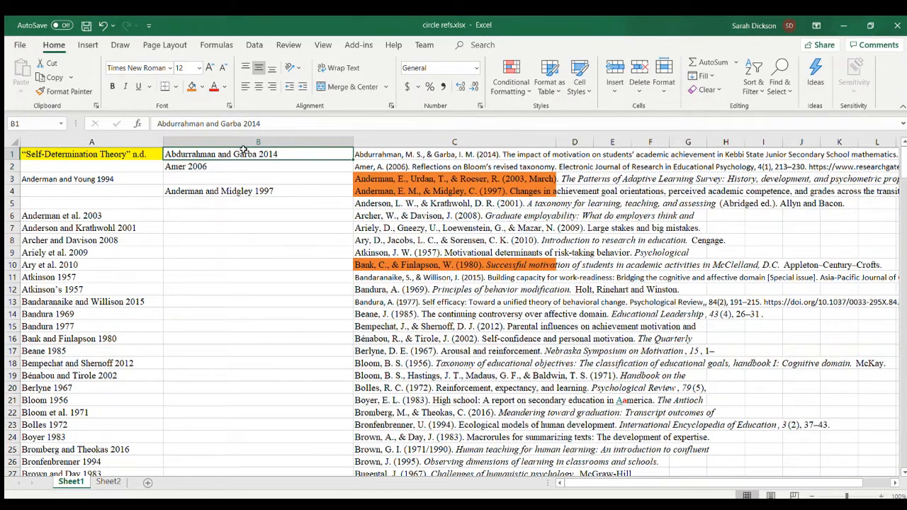
left_click(126, 203)
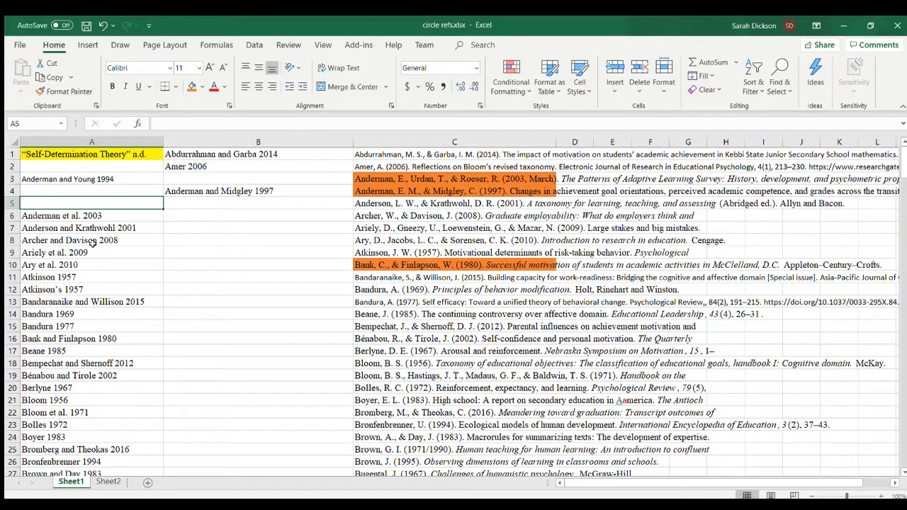
- Move the citations in A6, A7 and A8 to B3, B5 and B6, beside their matching references
left_click(77, 216)
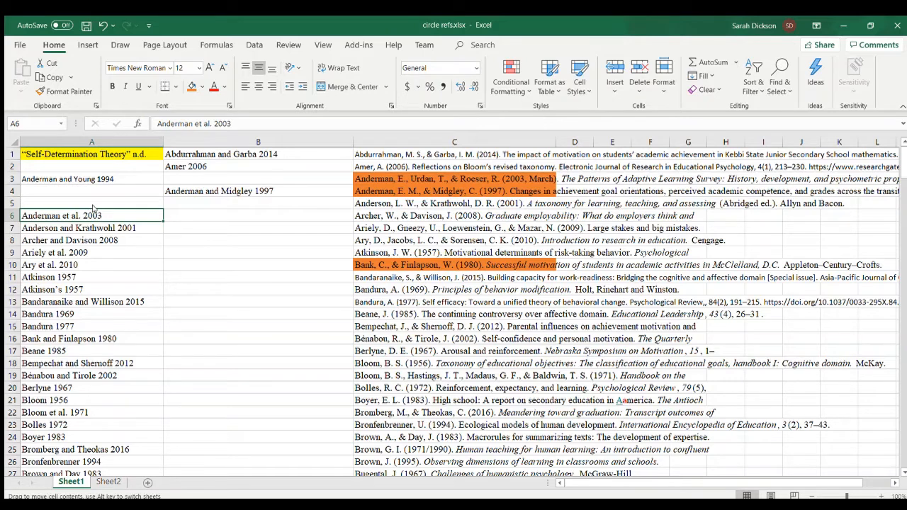
left_click_drag(93, 208, 211, 178)
left_click(90, 228)
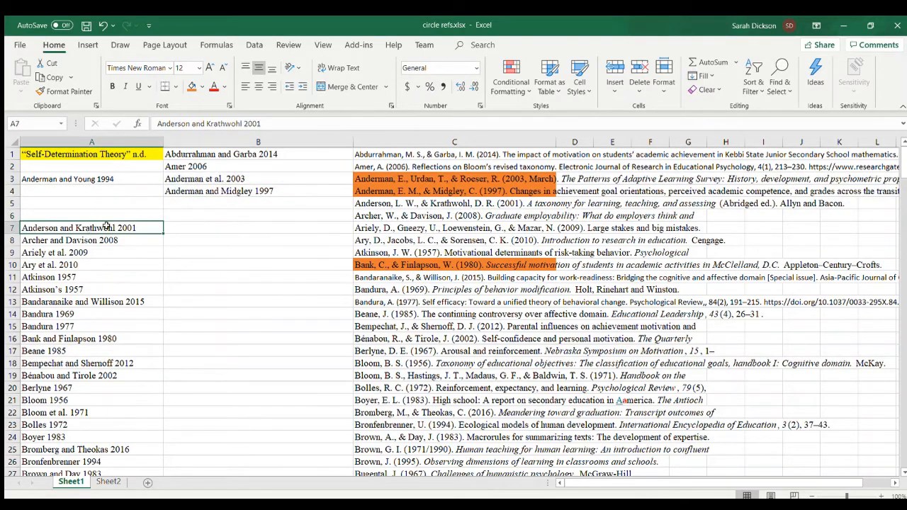
left_click_drag(110, 225, 179, 205)
left_click(109, 241)
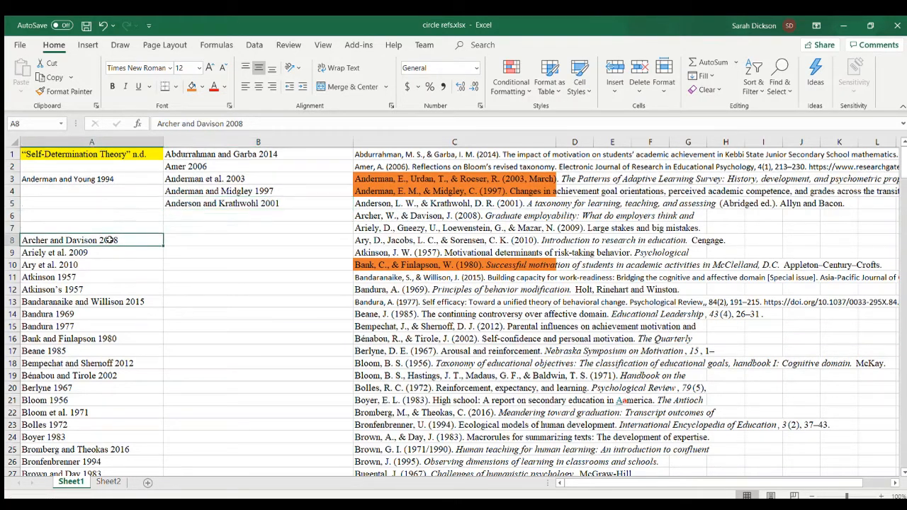
left_click_drag(111, 235, 199, 213)
- Move the citations in A9, A10 and A11 to B7, B8 and B9, beside their matching references
left_click(80, 253)
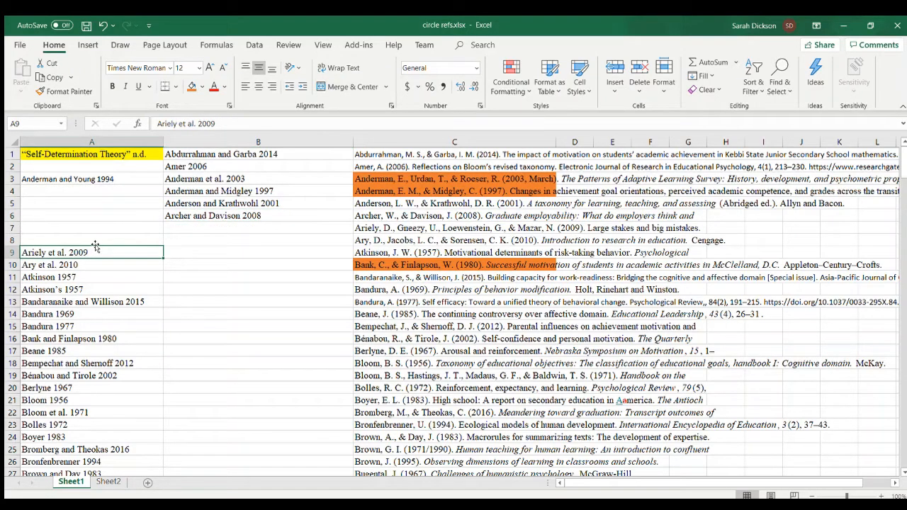
left_click_drag(95, 246, 208, 225)
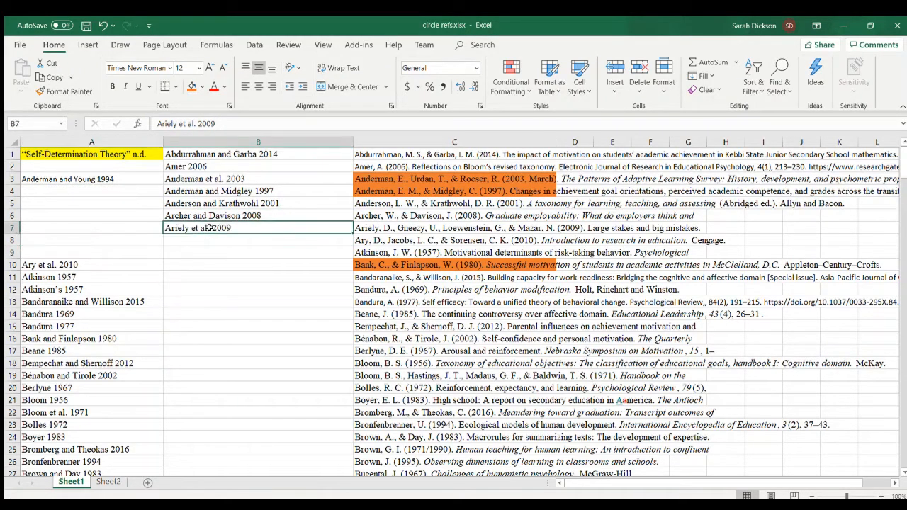
left_click(88, 264)
left_click_drag(96, 259, 232, 241)
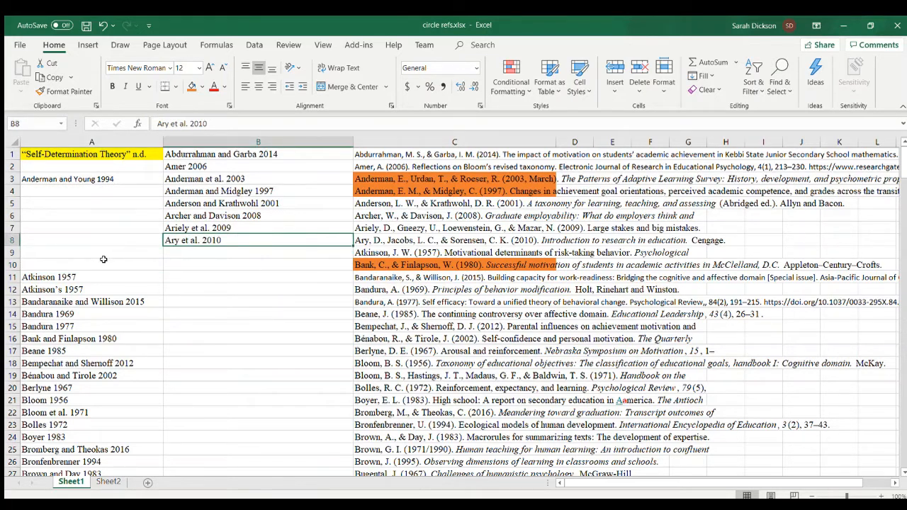
left_click(63, 281)
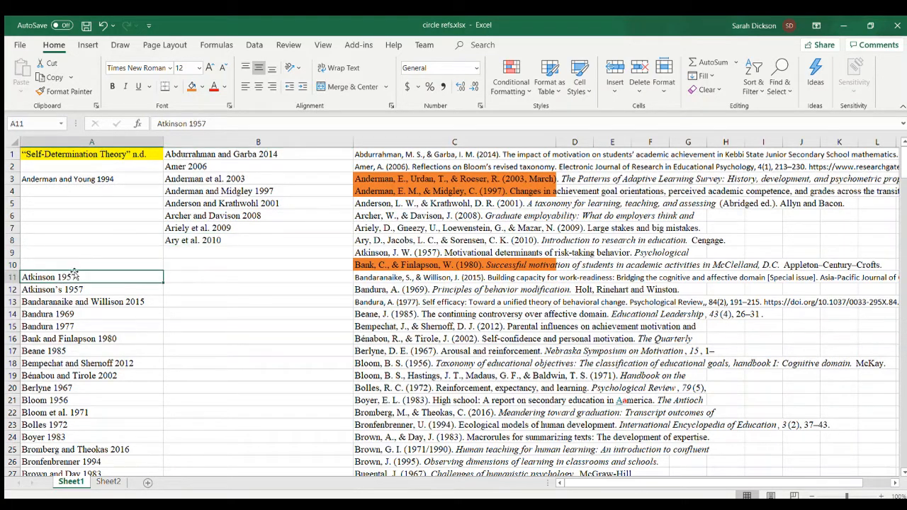
left_click_drag(74, 275, 189, 259)
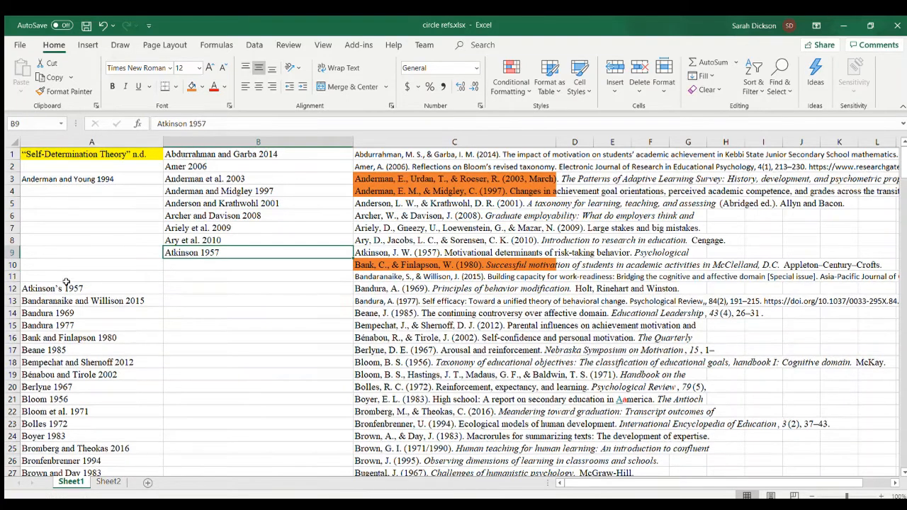
- Clear the duplicate possessive citation in A12, and move the citation in A13 to B11 beside its matching reference
left_click(63, 285)
key("Delete")
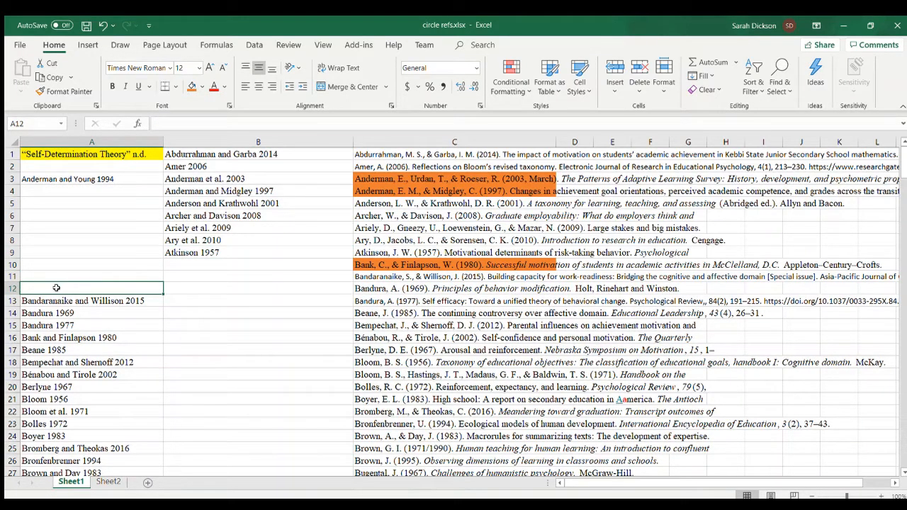
left_click(49, 297)
left_click_drag(61, 295, 217, 275)
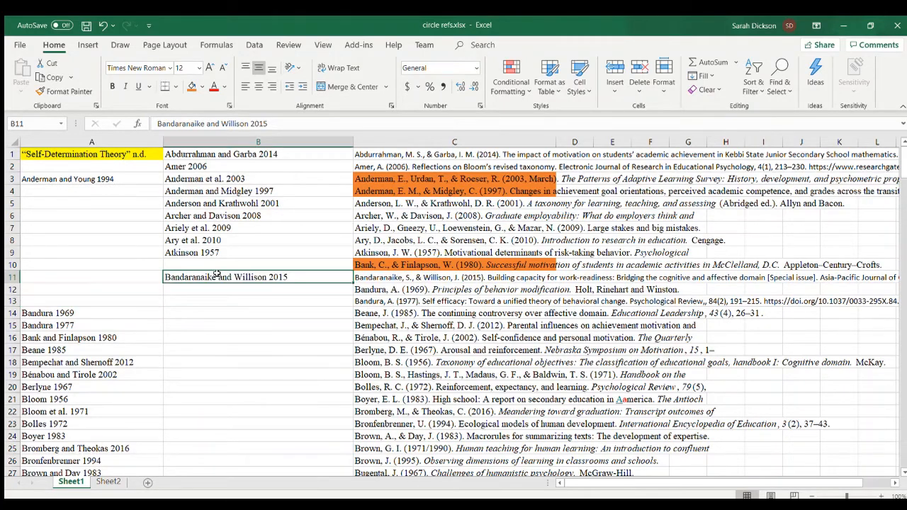
- Move the 1969 citation in A14 to B12 and the 1977 citation in A15 to B13, beside their matching references
left_click(53, 312)
left_click_drag(87, 306, 230, 286)
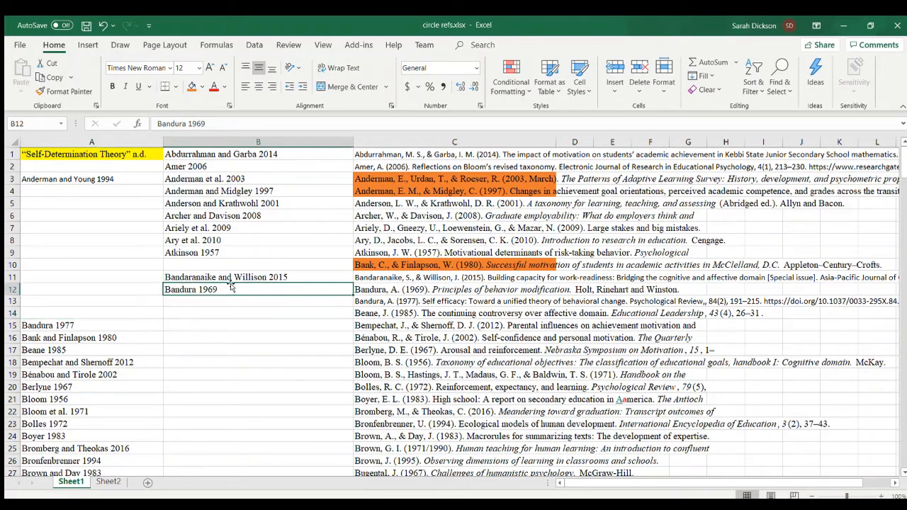
left_click(78, 325)
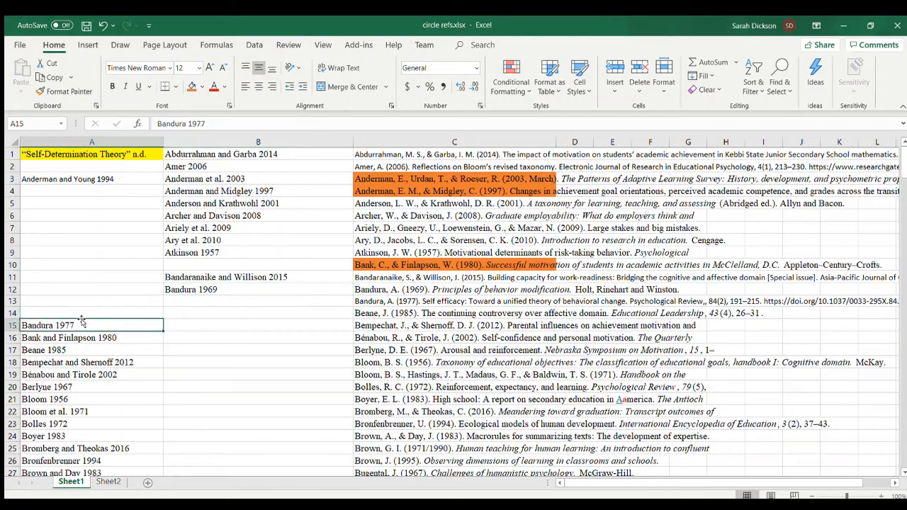
left_click_drag(82, 319, 201, 299)
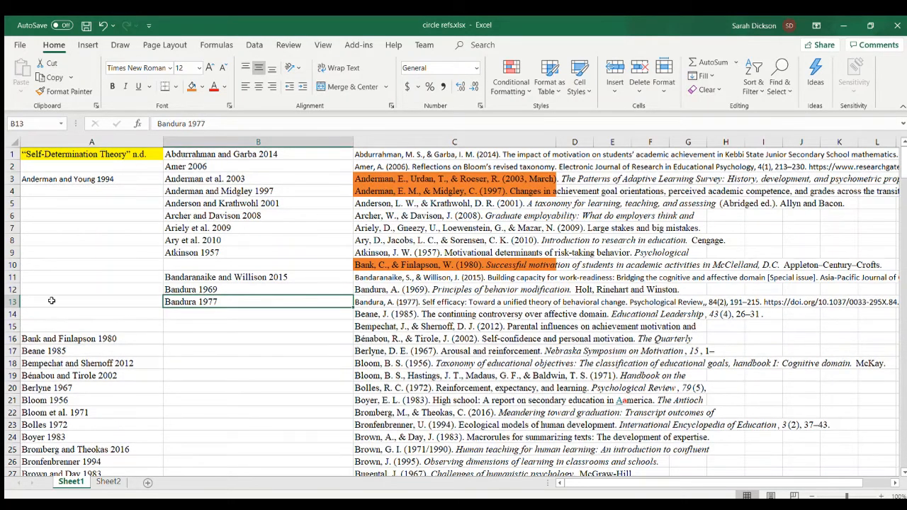
- Look through the remaining unpaired citations in column A down to the end of the list
scroll(261, 298, "down", 17)
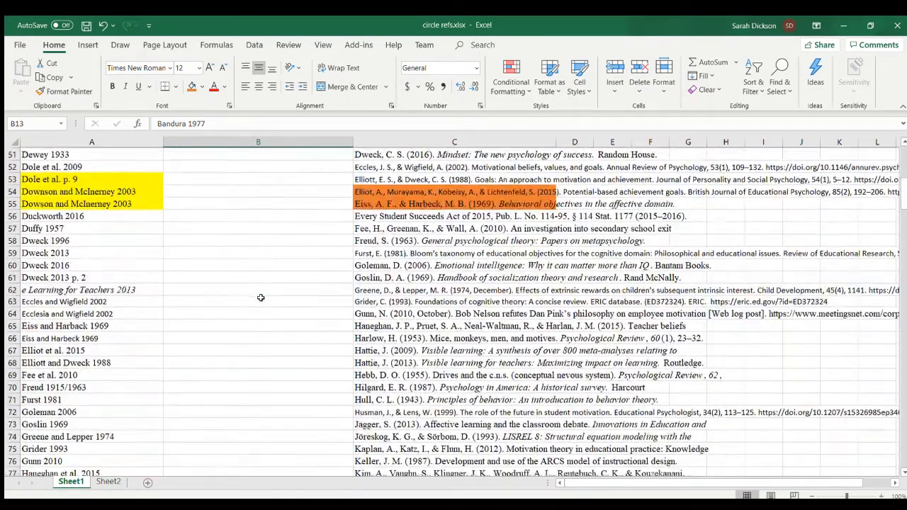
scroll(261, 298, "down", 1)
scroll(261, 298, "down", 20)
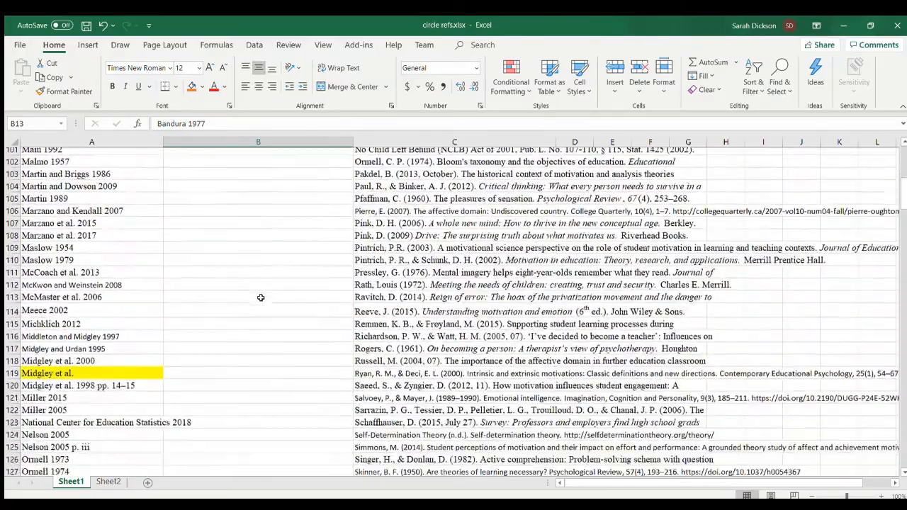
scroll(261, 298, "down", 4)
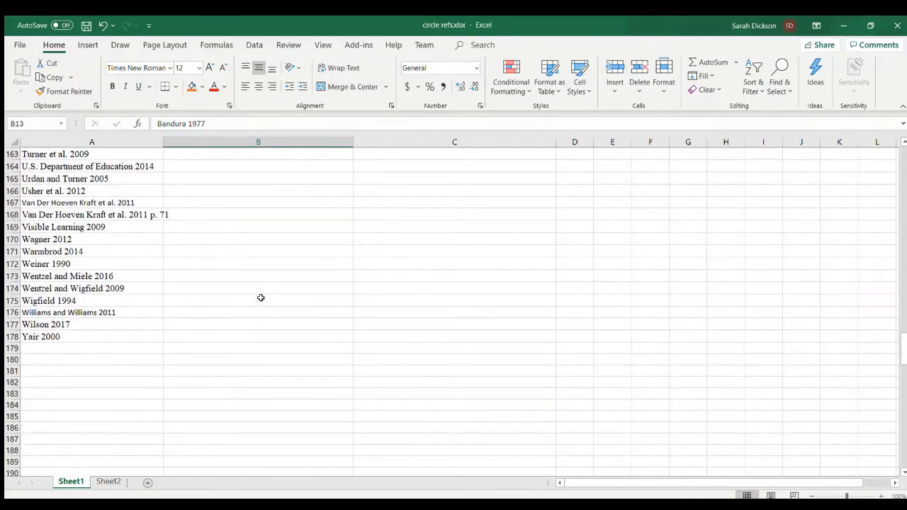
scroll(261, 298, "up", 20)
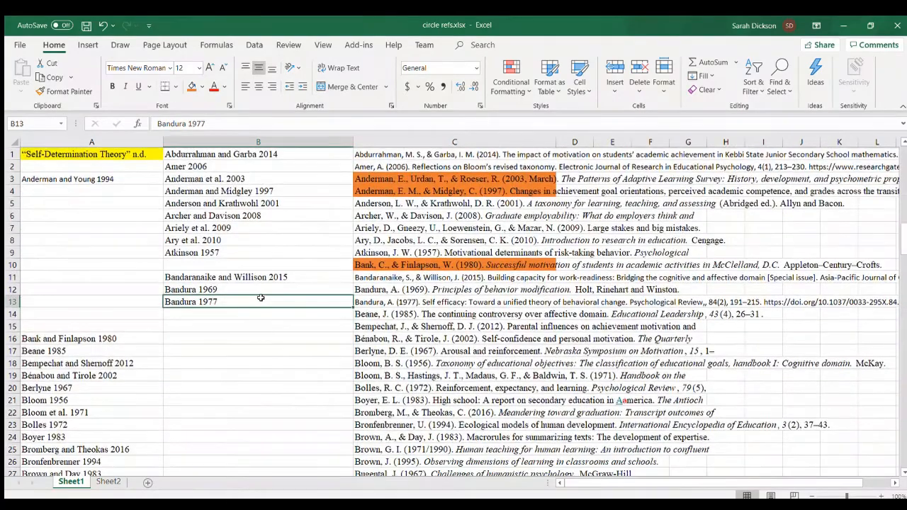
left_click(271, 348)
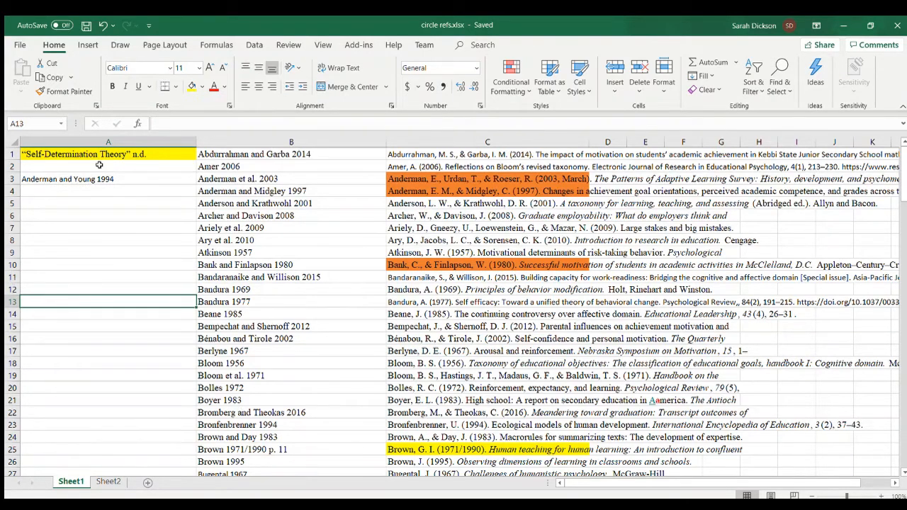
- Review the paired citation in B1 against its reference and the unmatched citation in A3
left_click(313, 153)
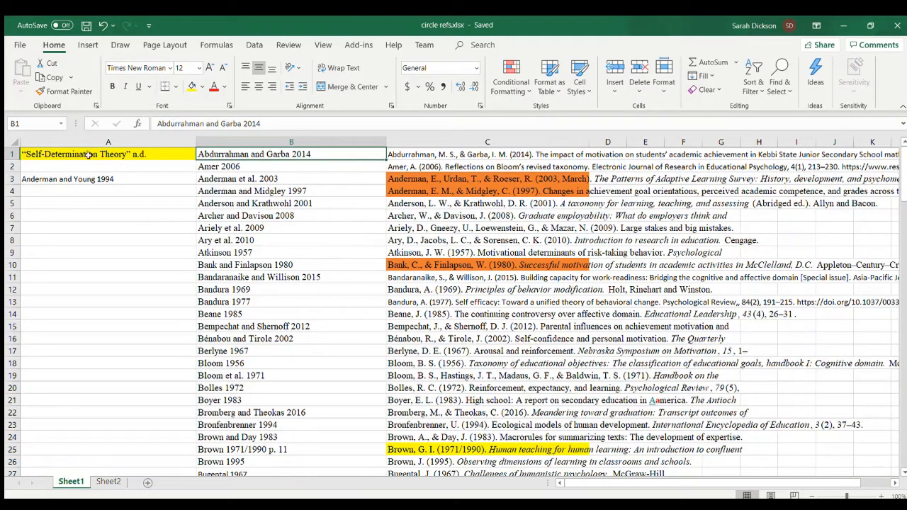
left_click(67, 180)
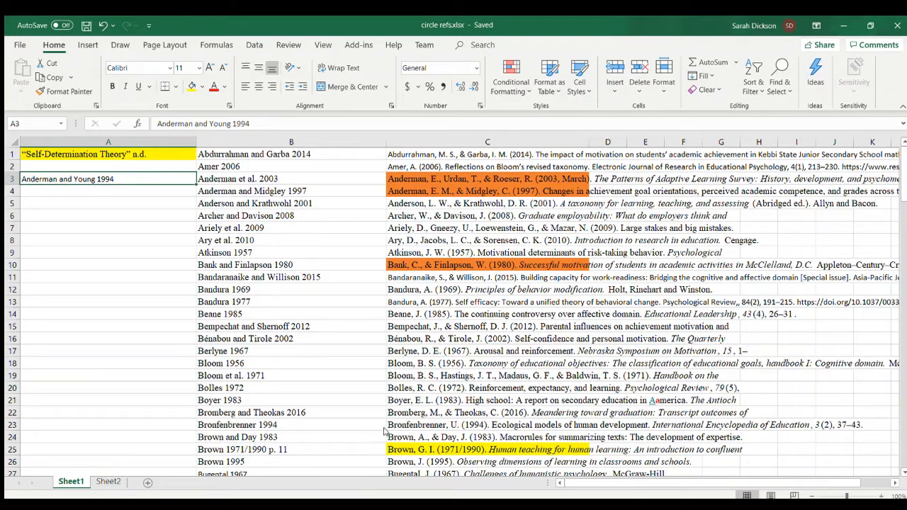
key("alt+Tab")
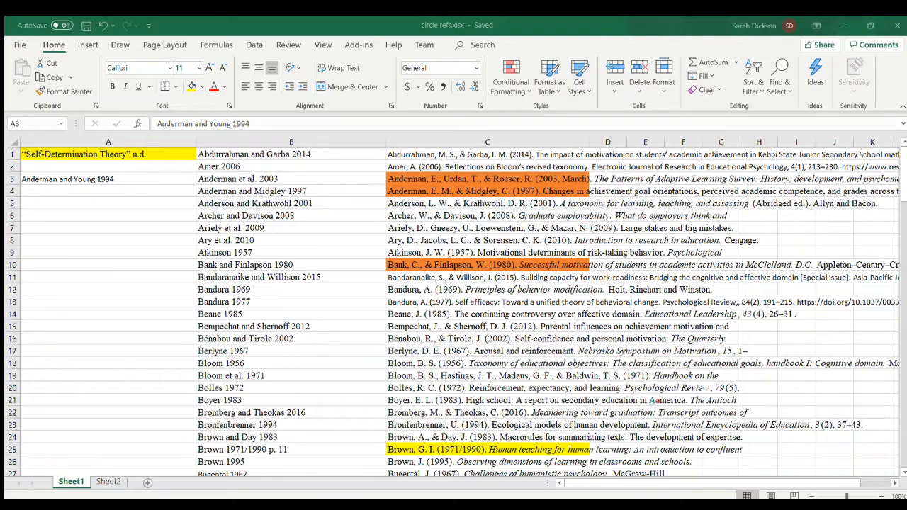
key("alt+Tab")
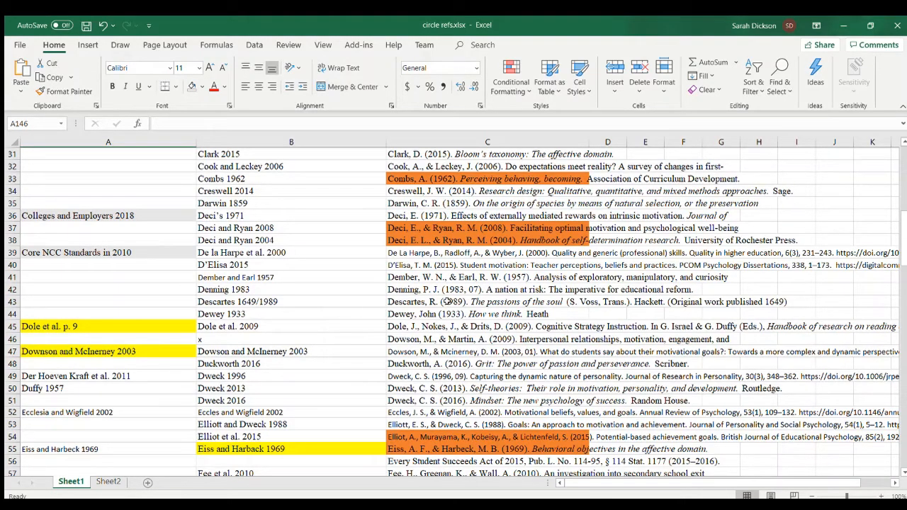
- Compare the citation in B25 with its reference in C25, and remove the yellow fill from C25
scroll(448, 302, "up", 10)
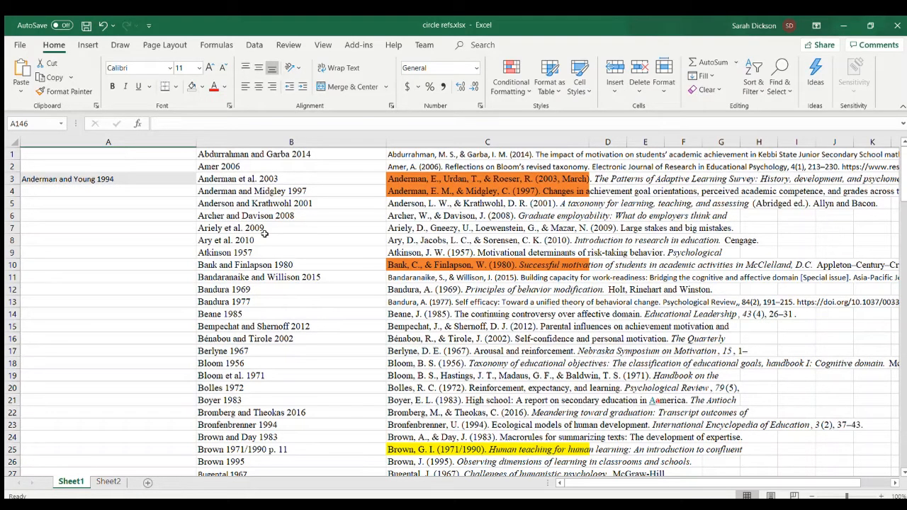
scroll(338, 287, "down", 6)
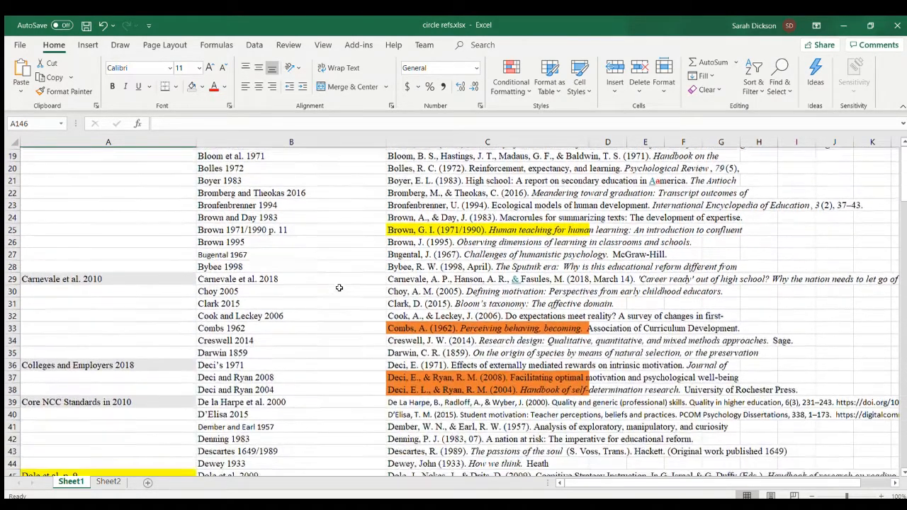
left_click(415, 228)
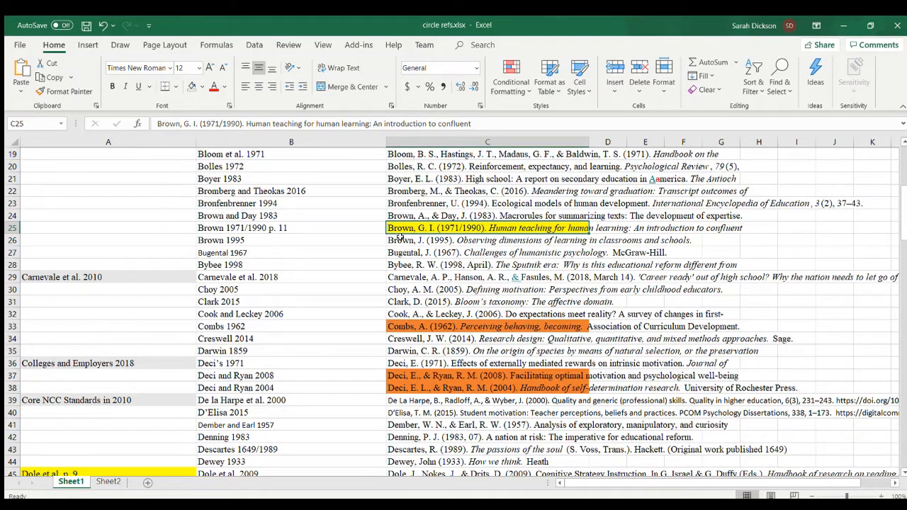
left_click(292, 226)
left_click(407, 227)
left_click(332, 232)
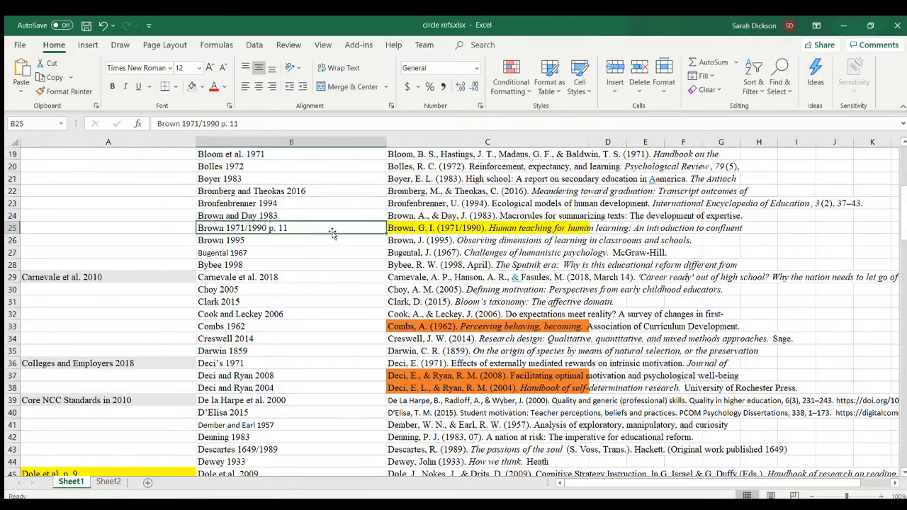
left_click(418, 229)
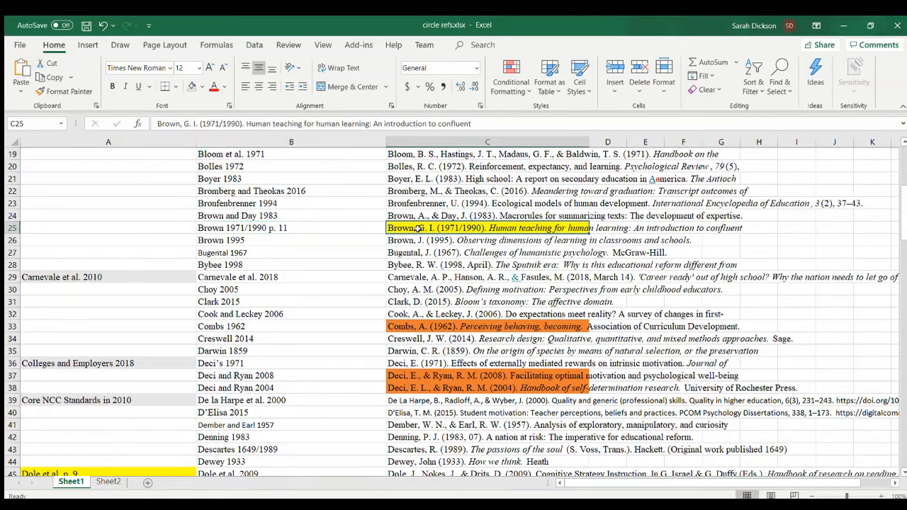
left_click(192, 86)
- Examine the orange reference in C33 with its citation in B33, and the grey unmatched citations in A29, A36 and A39
left_click(292, 321)
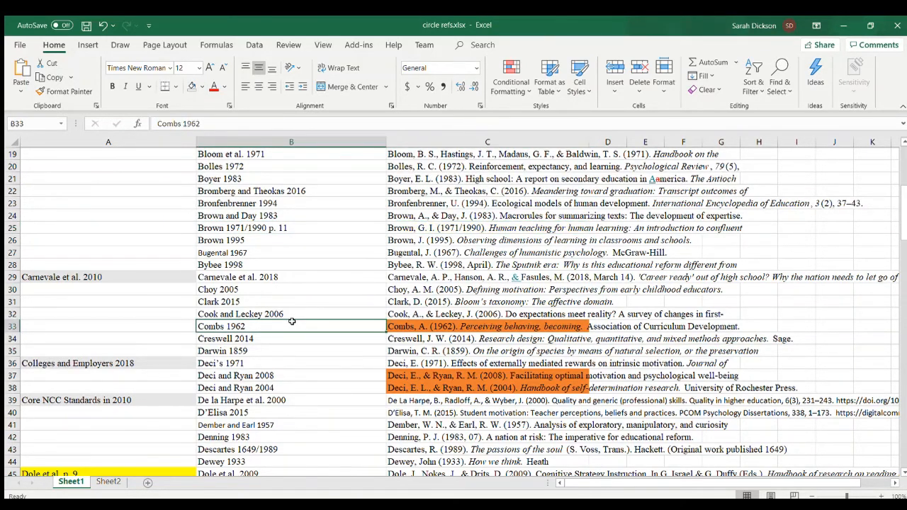
scroll(292, 321, "down", 2)
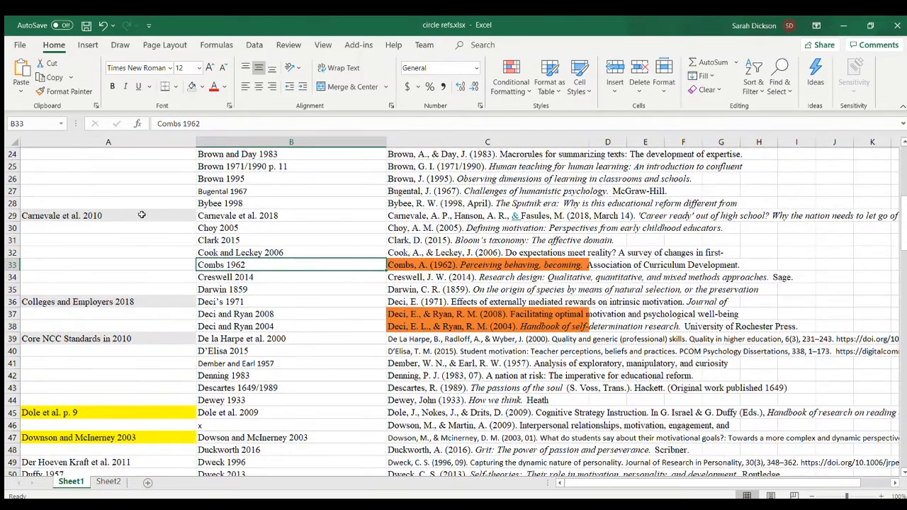
left_click(142, 215)
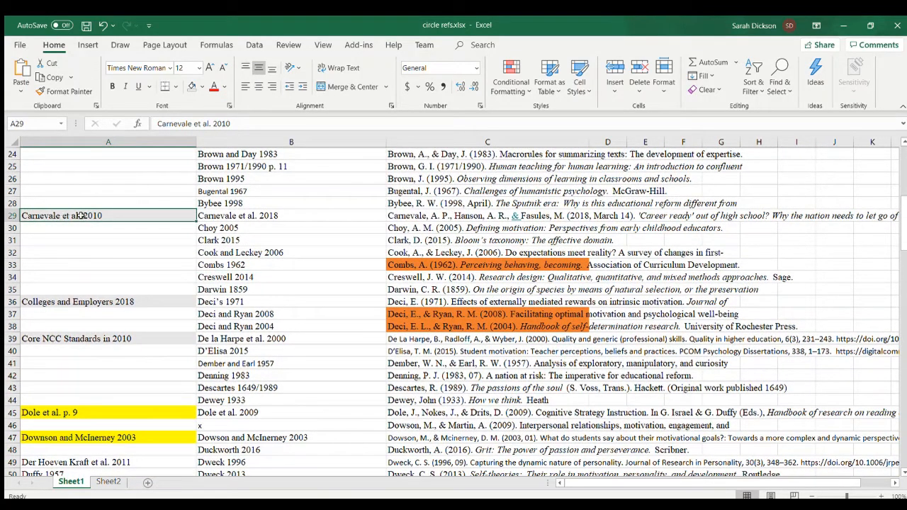
left_click(119, 293)
left_click(120, 334)
scroll(121, 335, "down", 2)
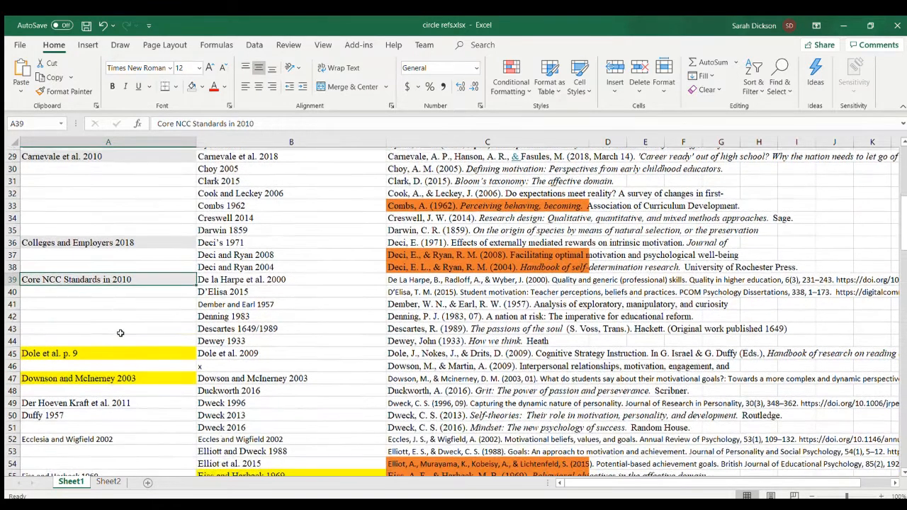
left_click(423, 203)
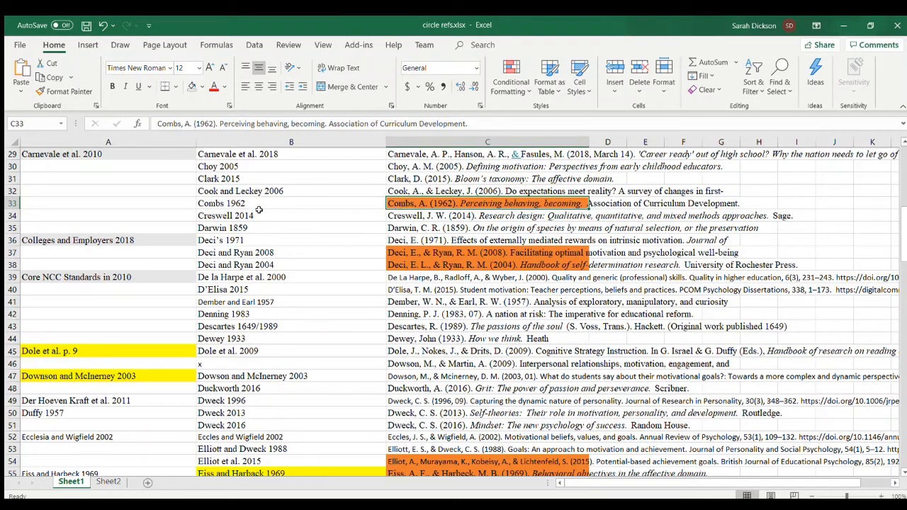
scroll(258, 210, "down", 2)
scroll(258, 210, "up", 2)
scroll(131, 204, "down", 4)
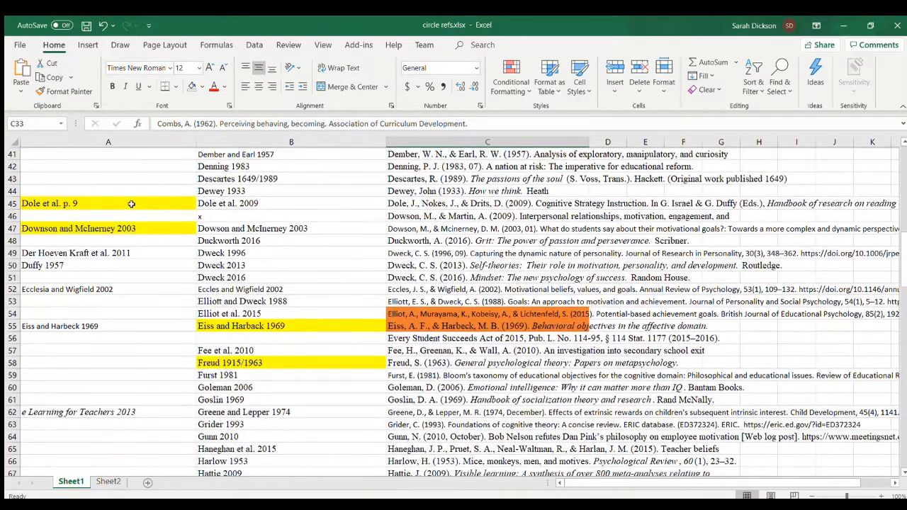
- Clear the citation that lacks a year in A45 and remove the cell's yellow fill
left_click(120, 204)
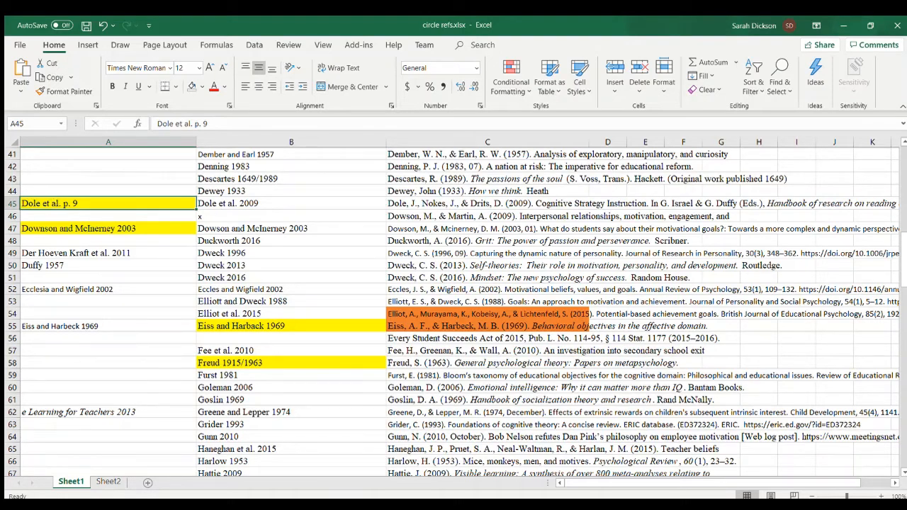
key("alt+Tab")
key("Delete")
left_click(192, 87)
left_click(127, 228)
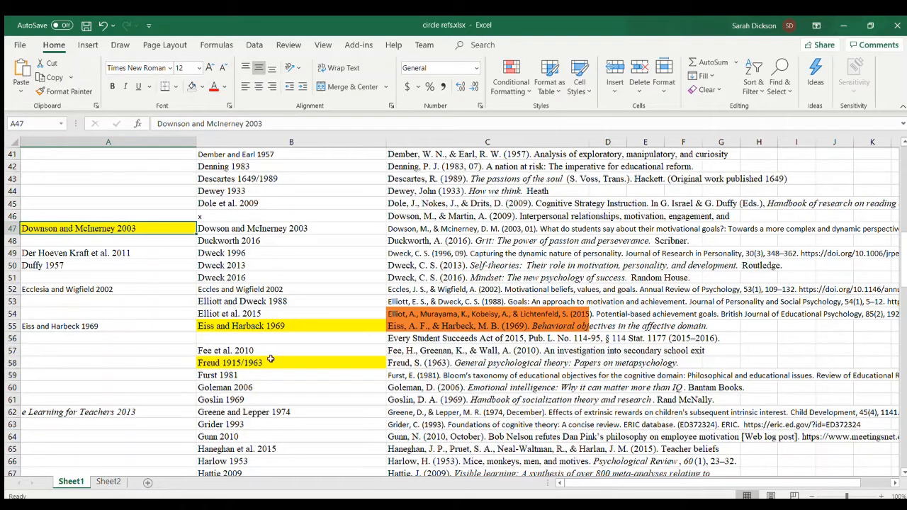
- Switch to the proposal document in Word and search it for the misspelled citation name "downson"
key("alt+Tab")
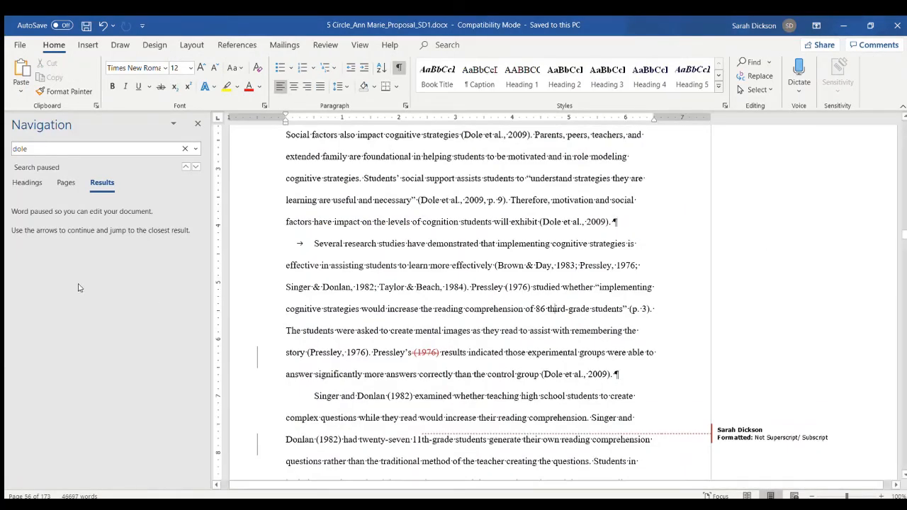
left_click(52, 149)
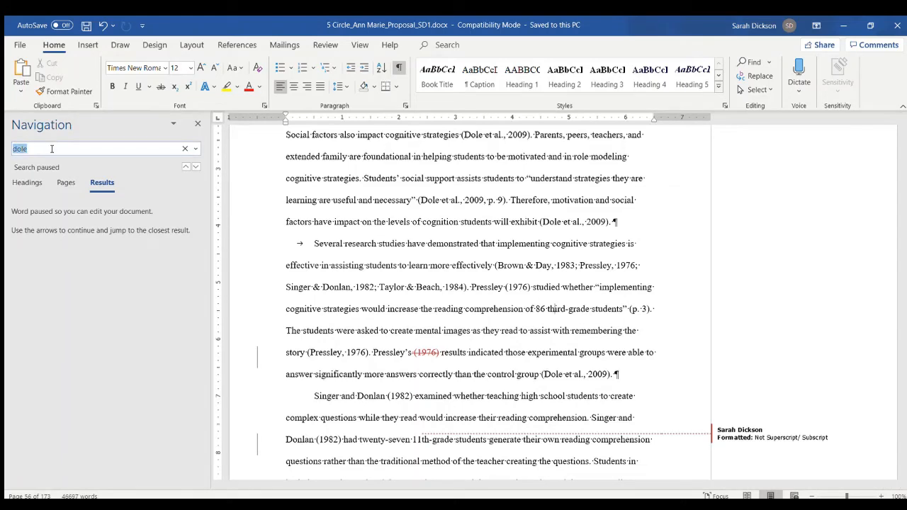
type("dowson")
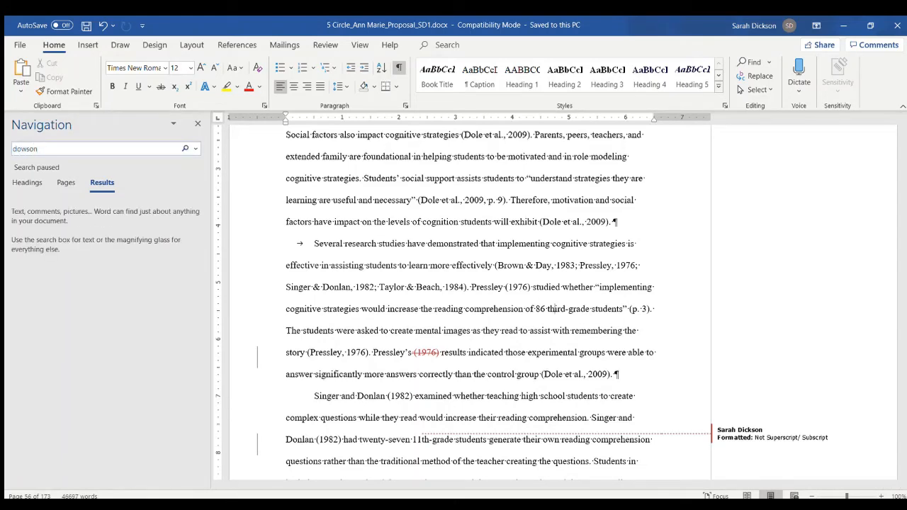
key("BackSpace")
key("BackSpace")
type("nson")
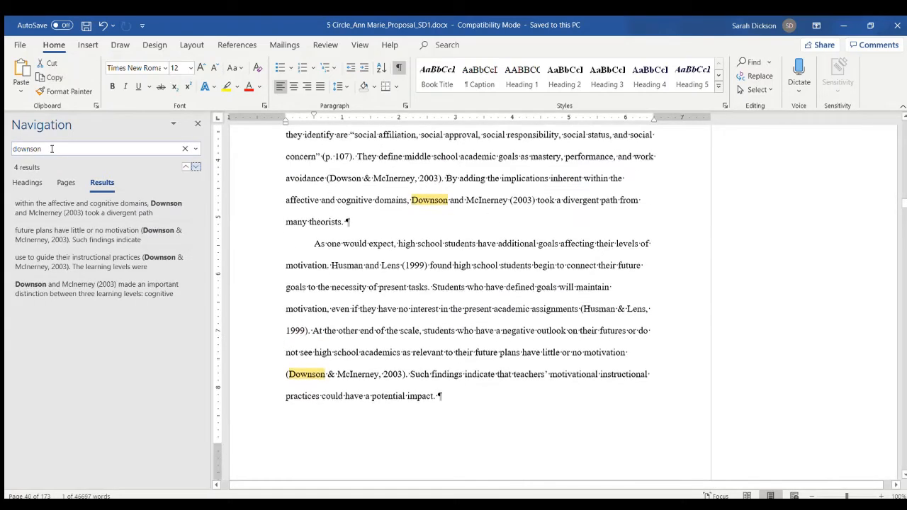
- Turn on Track Changes and delete the extra "n" from "Downson" in the first matching citation
left_click(144, 204)
left_click(434, 198)
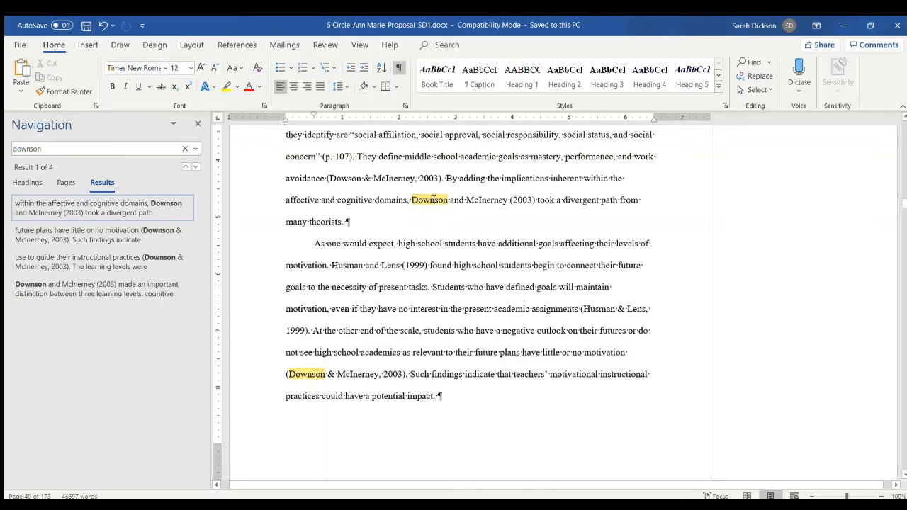
left_click(326, 45)
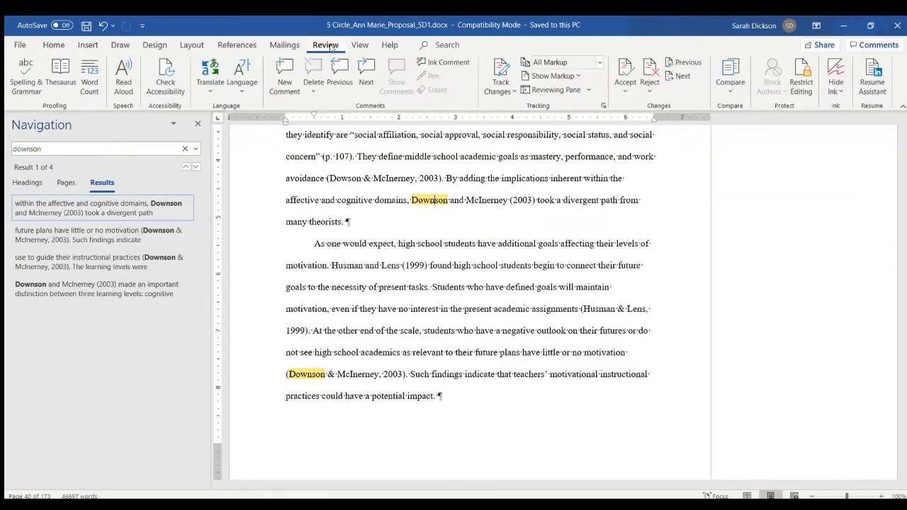
left_click(500, 70)
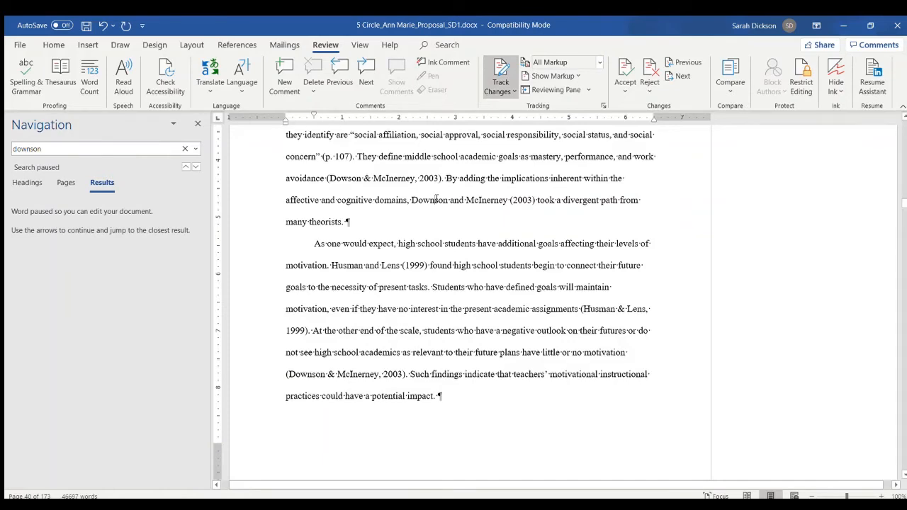
- Correct "Downson" to "Dowson" in the three remaining matching citations
left_click(196, 167)
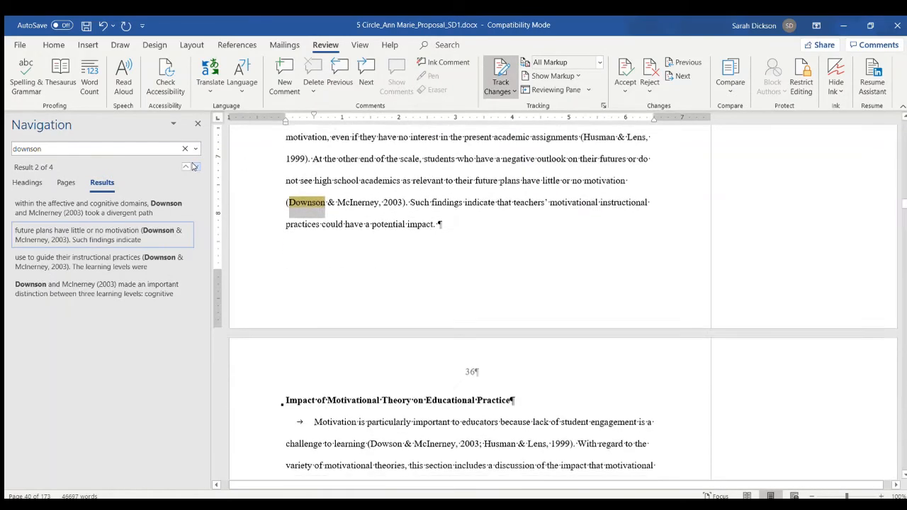
left_click(316, 200)
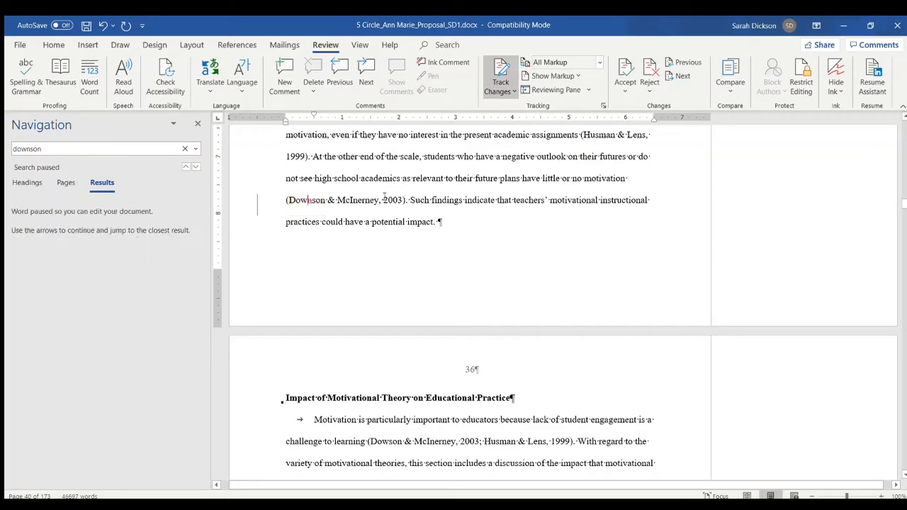
left_click(195, 167)
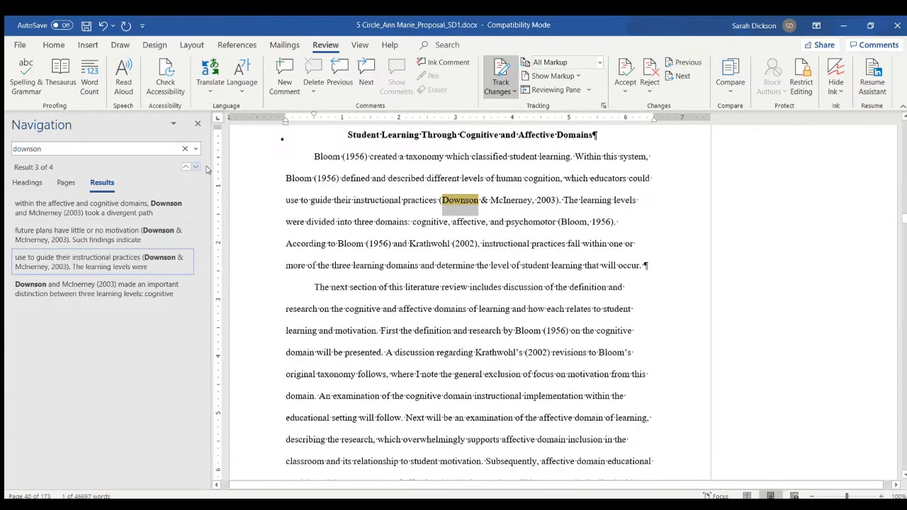
left_click(461, 199)
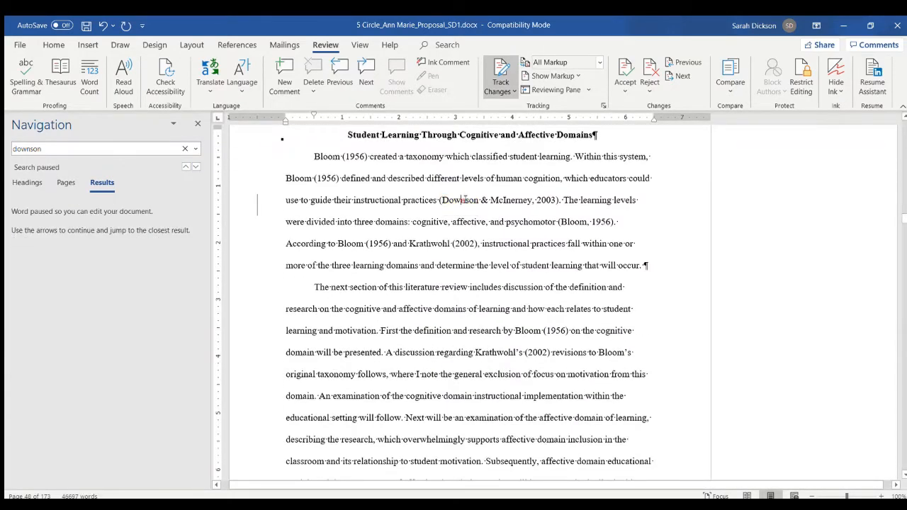
left_click(196, 167)
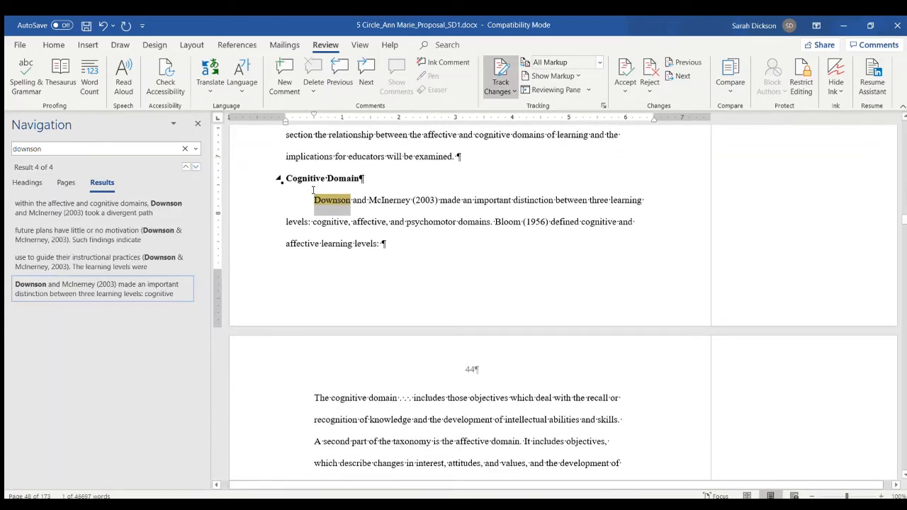
left_click(334, 201)
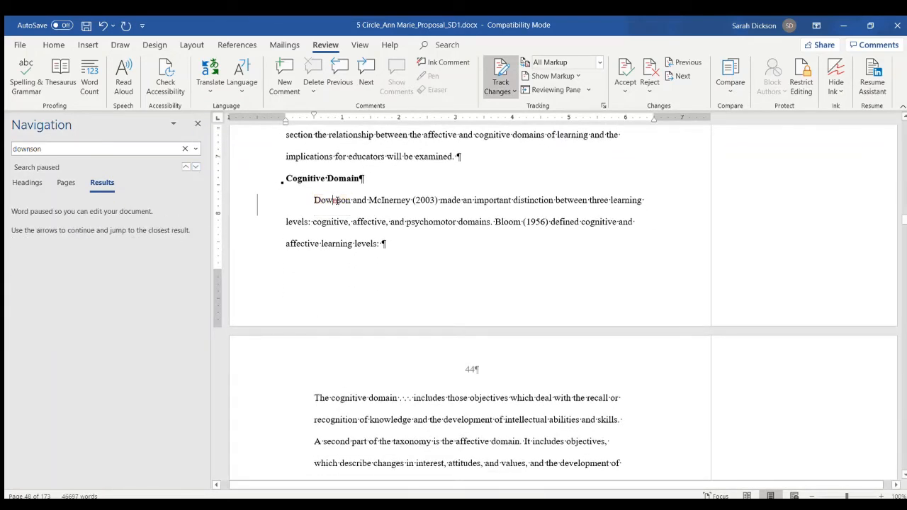
left_click(192, 167)
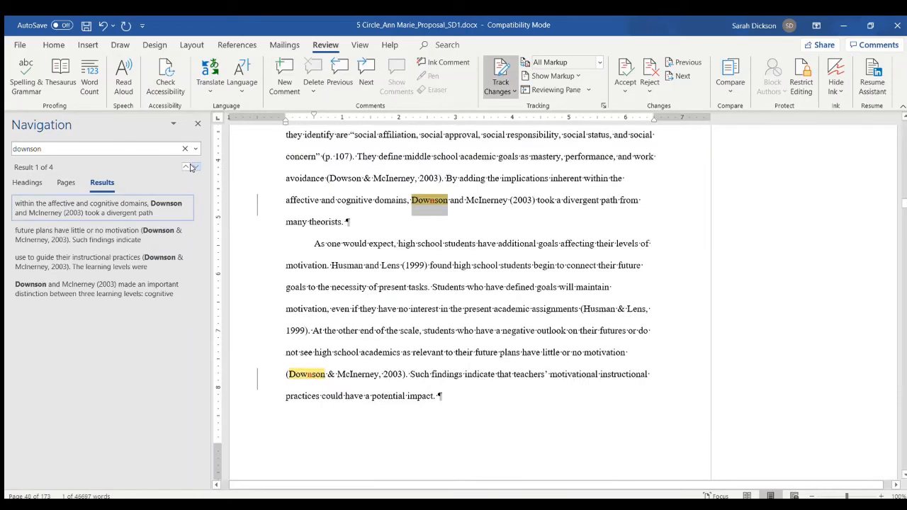
left_click(342, 202)
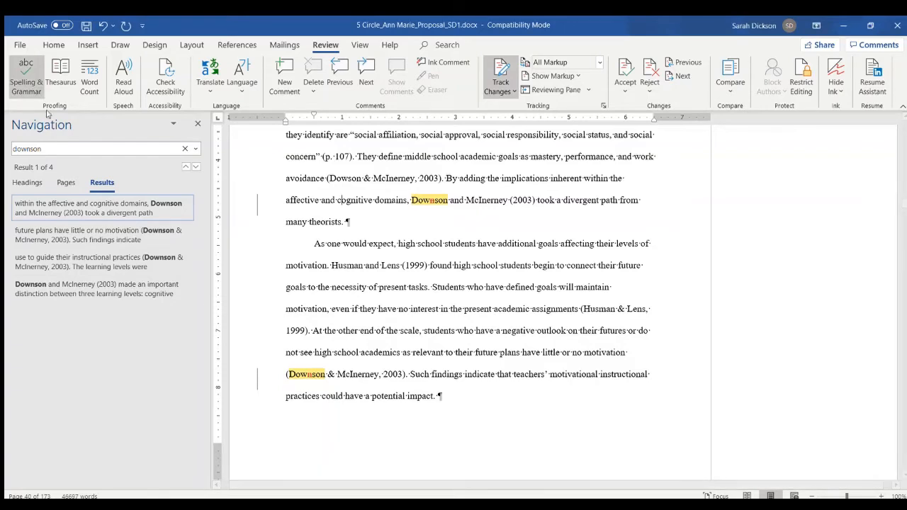
- Search the document for "hoeven" and examine the matching 2011 entry in the reference list
left_click(57, 148)
type("ho")
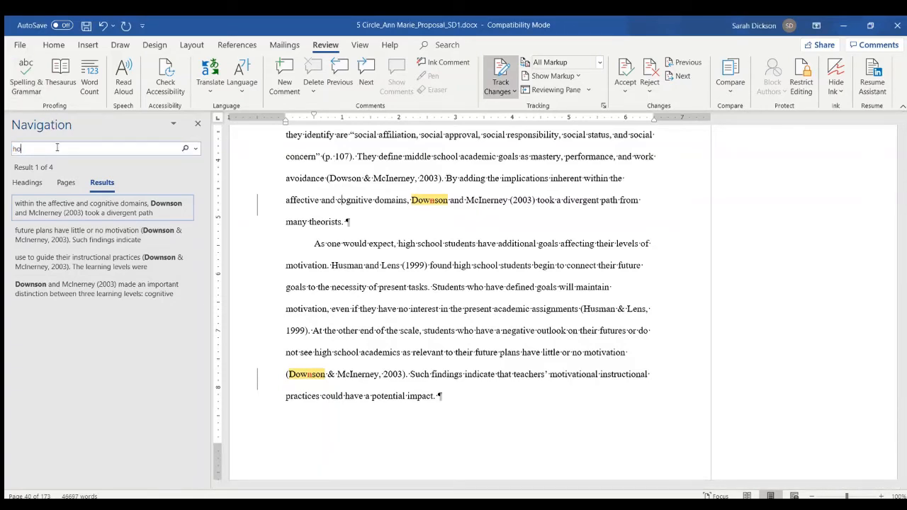
type("even")
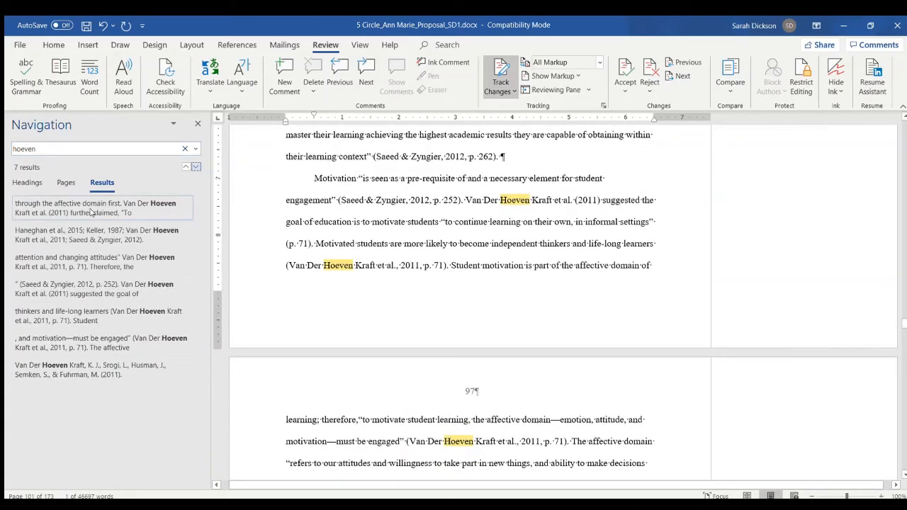
left_click(101, 372)
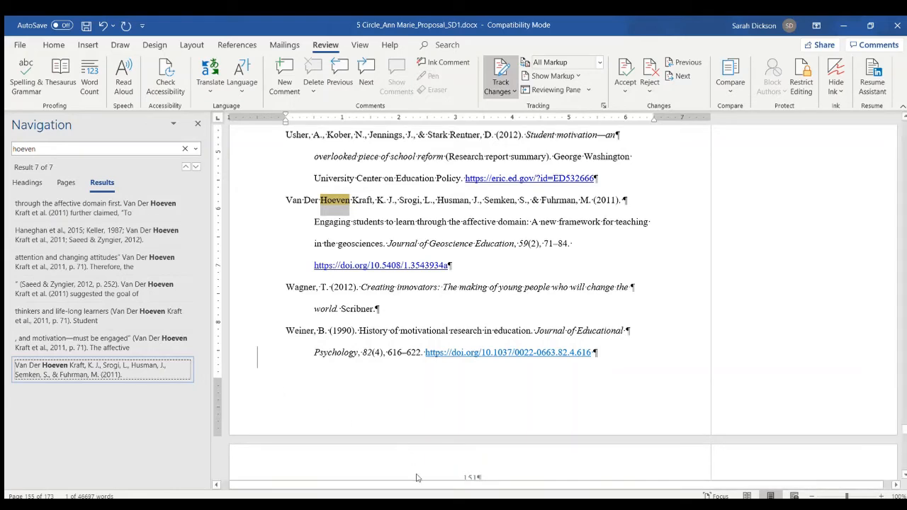
left_click(335, 201)
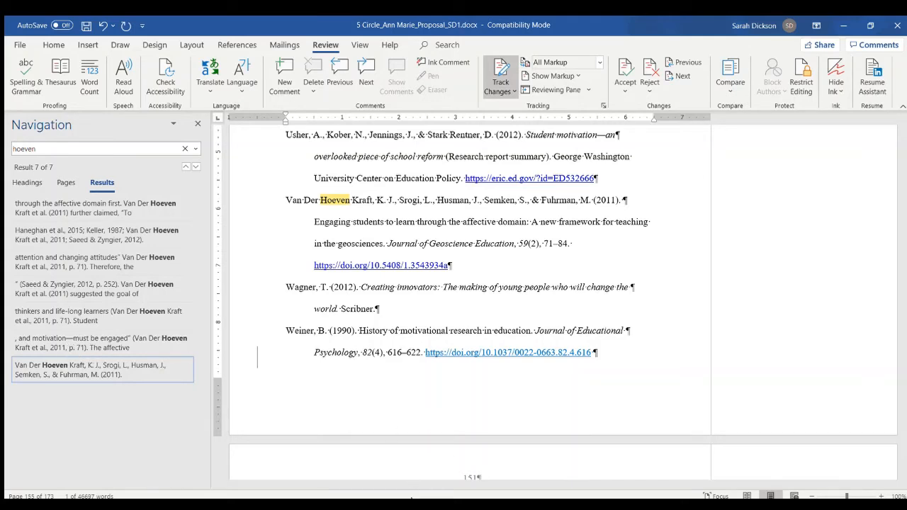
- Search the document for "duffy" and check each in-text mention and the reference list for a matching entry
key("ctrl+f")
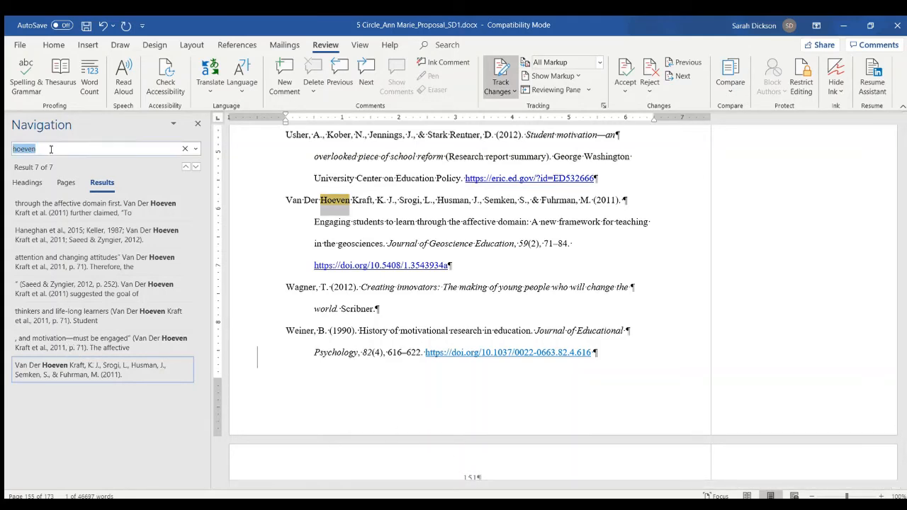
type("duffy")
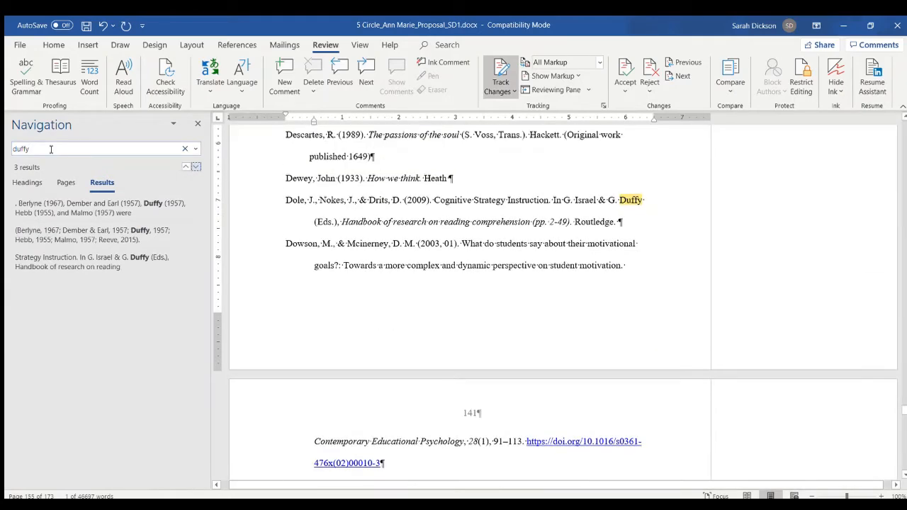
left_click(137, 209)
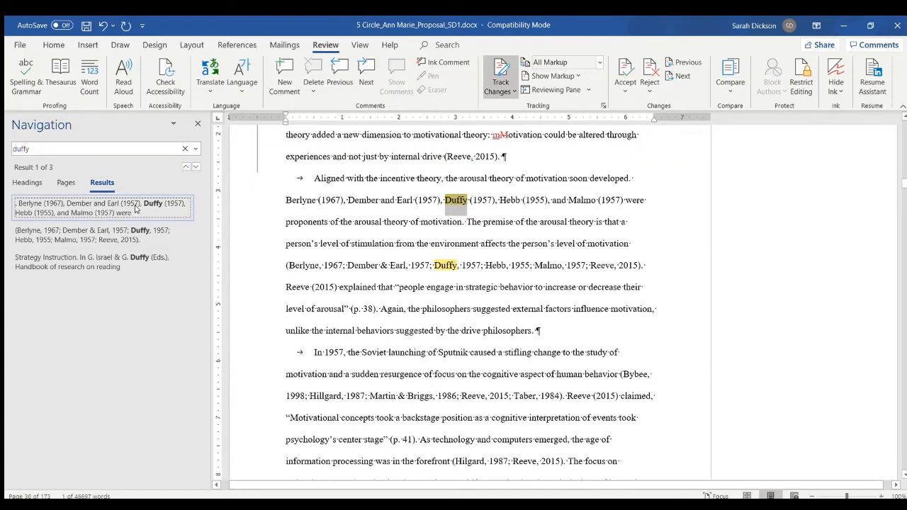
left_click(136, 235)
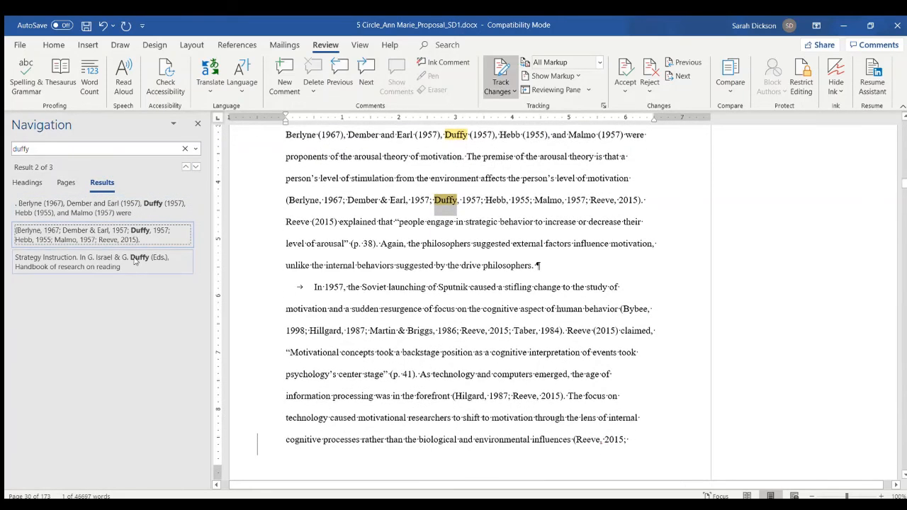
left_click(135, 260)
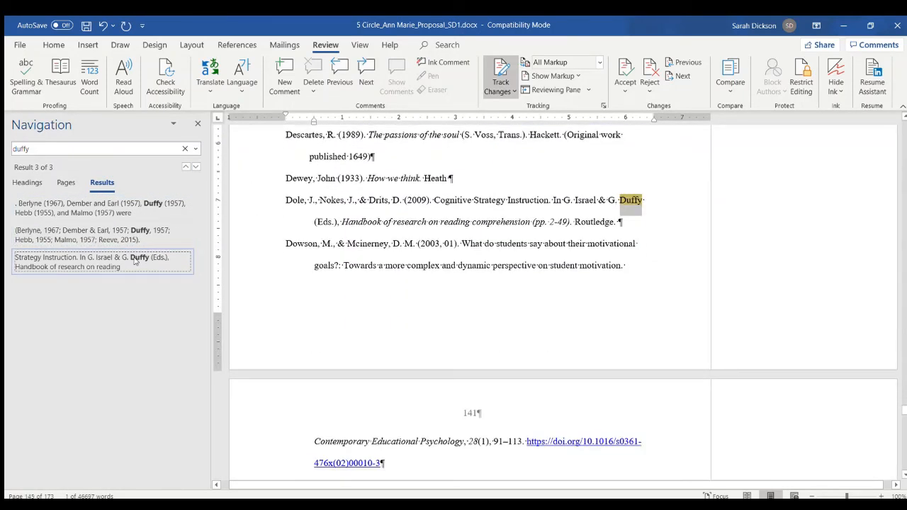
- Attach the comment "Add to reference section." to the first in-text citation of Duffy (1957)
left_click(160, 204)
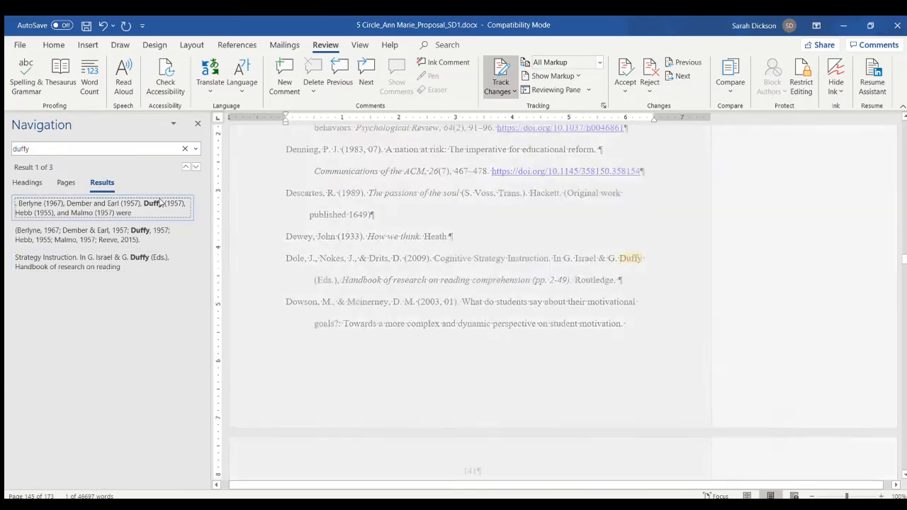
left_click(446, 201)
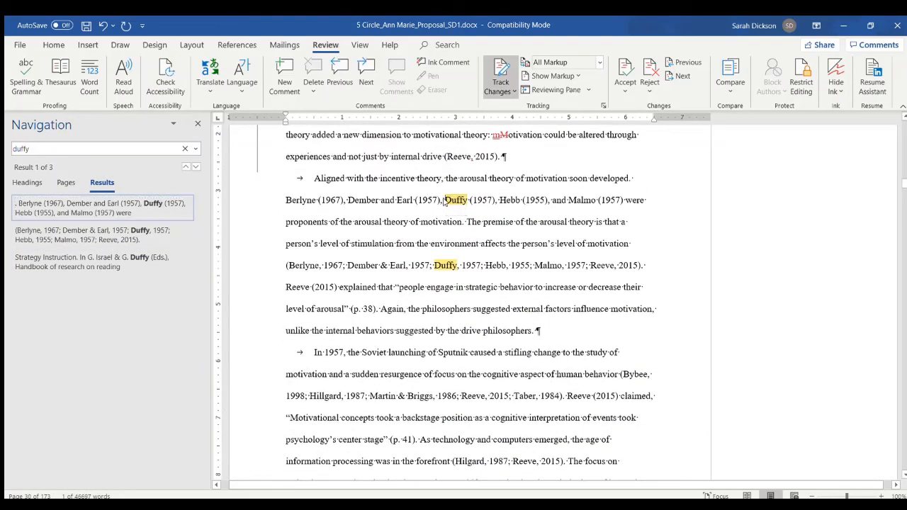
left_click_drag(446, 201, 493, 202)
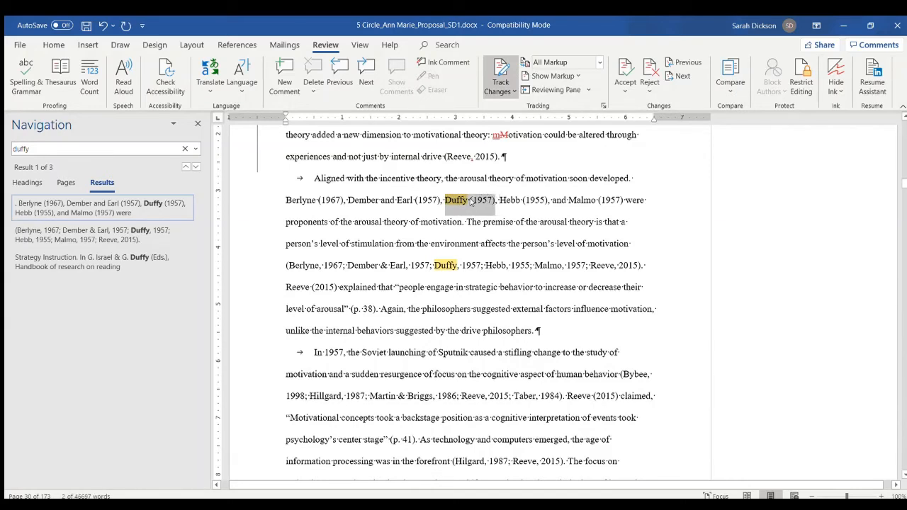
key("ctrl+alt+m")
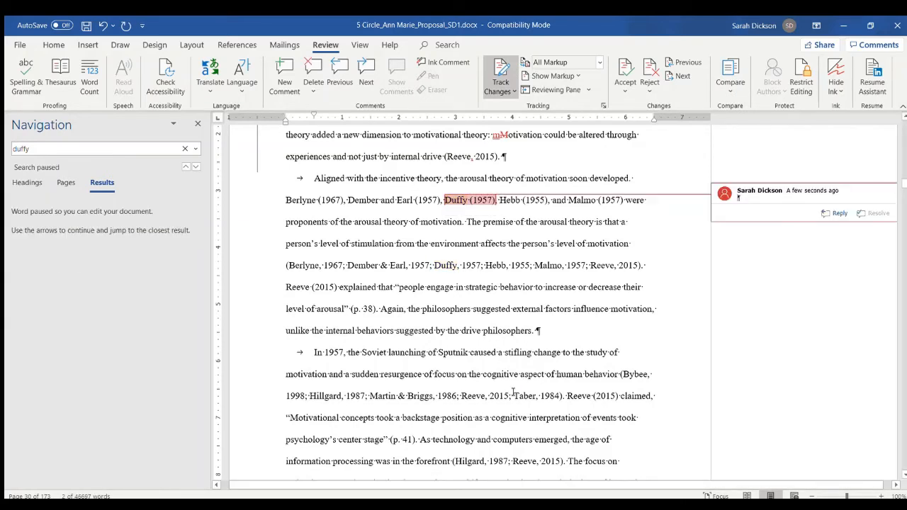
type("Add")
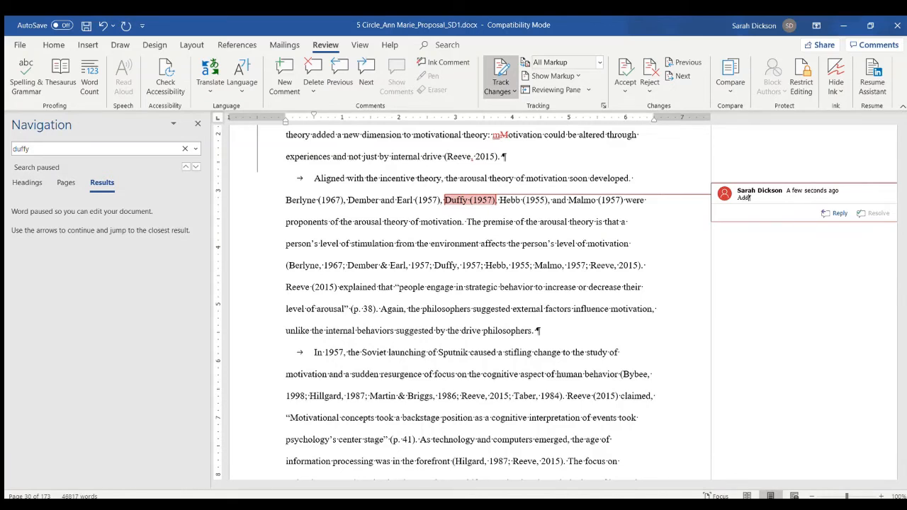
type(" to reference section.")
left_click(413, 204)
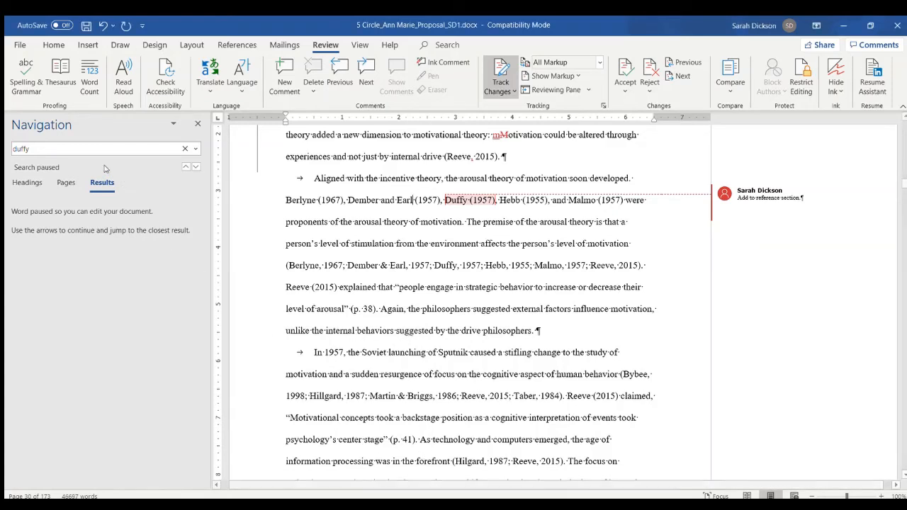
- Search for "student suc" and examine the in-text mention of the Every Student Succeeds Act of 2015
left_click(104, 143)
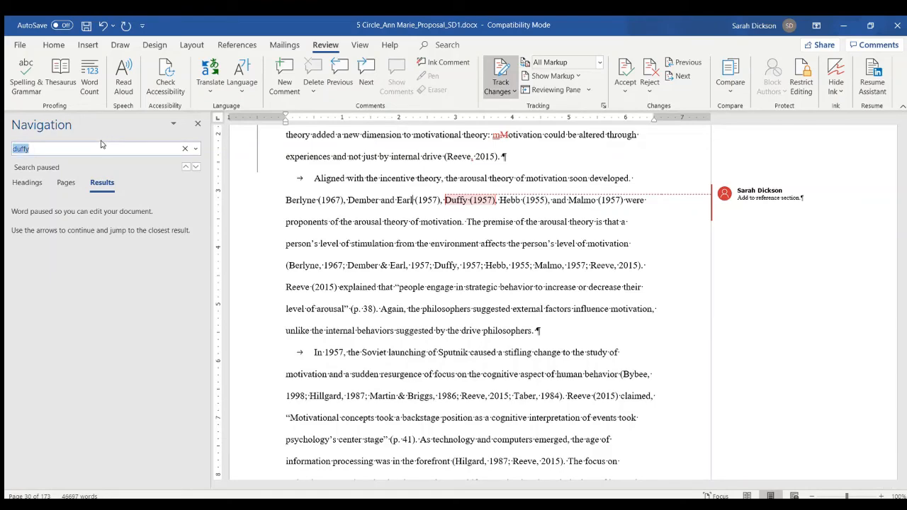
type("student suc")
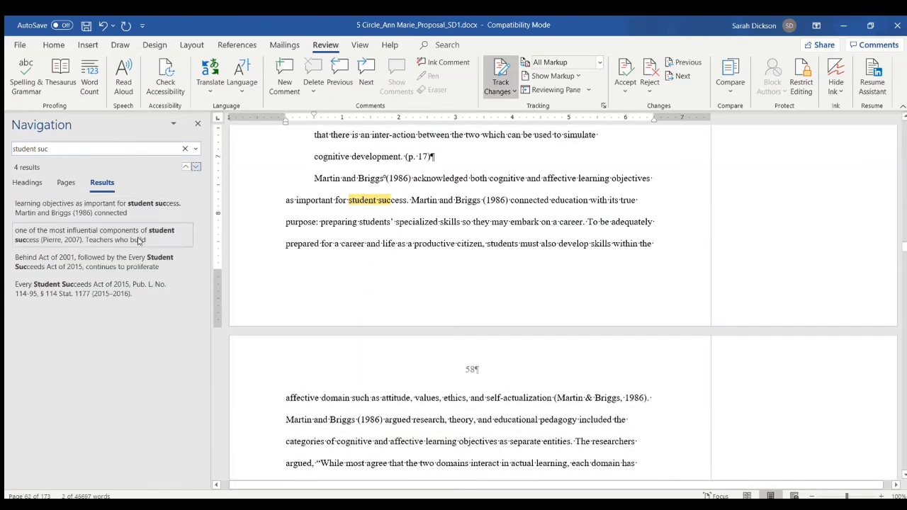
left_click(151, 265)
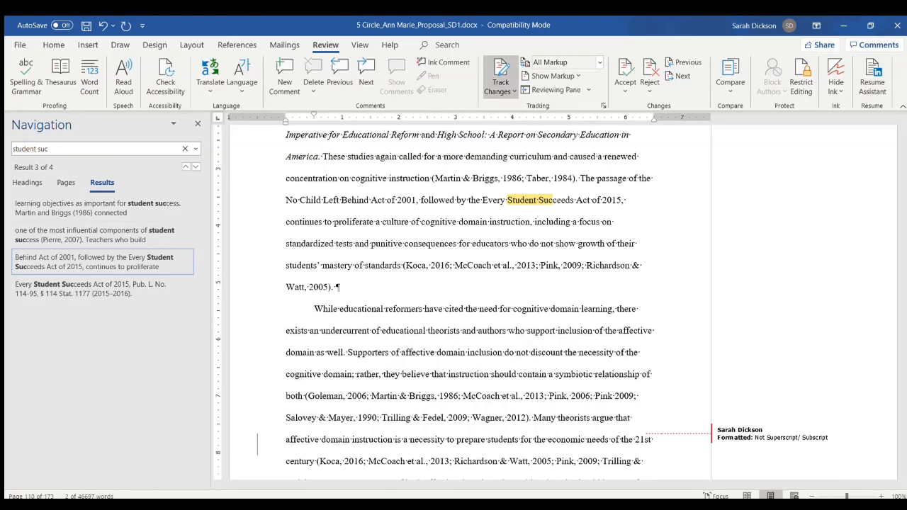
- Search for "harback" and correct the spelling to "Harbeck" in the first matching 1969 citation
left_click(77, 148)
key("ctrl+a")
type("harback")
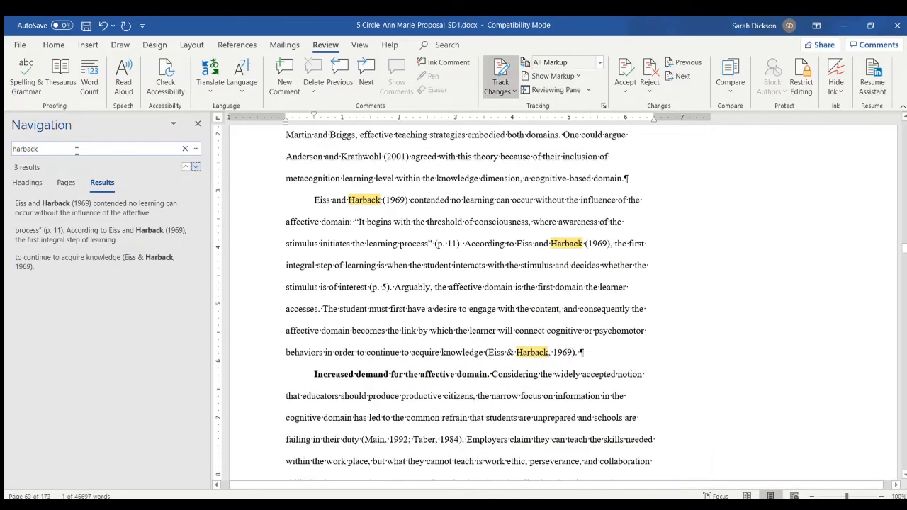
left_click(121, 201)
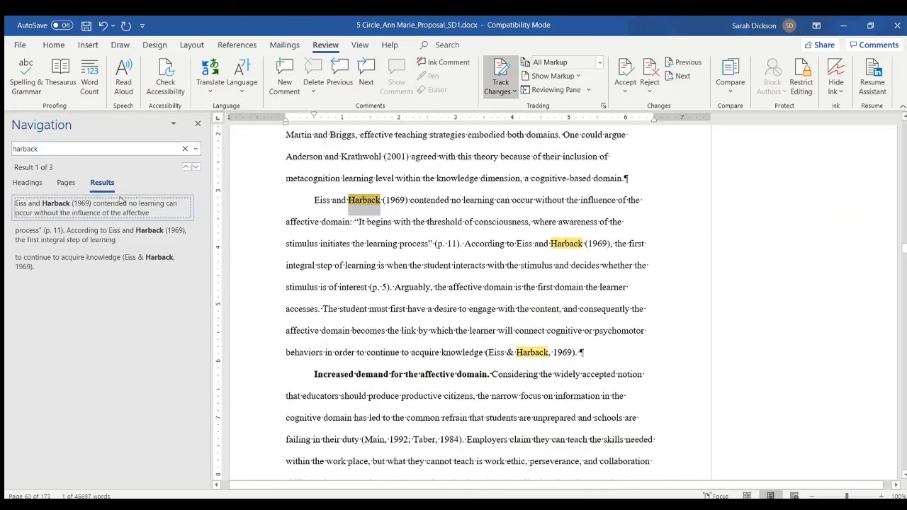
left_click(370, 200)
key("BackSpace")
type("e")
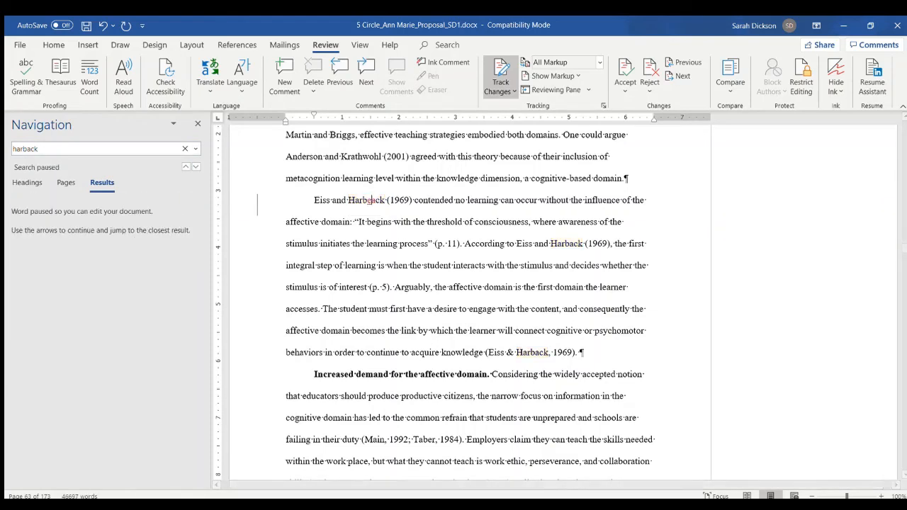
- Correct "Harback" to "Harbeck" in the two remaining 1969 citations
left_click(573, 246)
key("BackSpace")
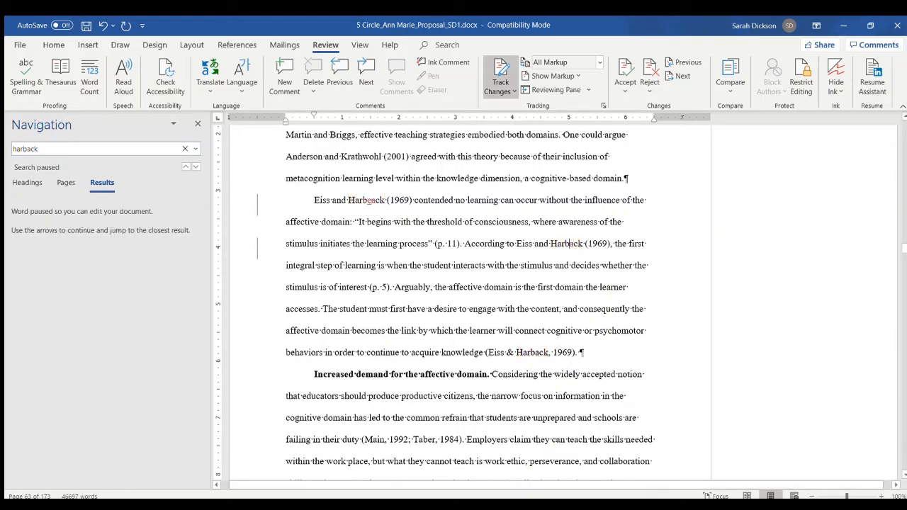
type("e")
left_click(189, 164)
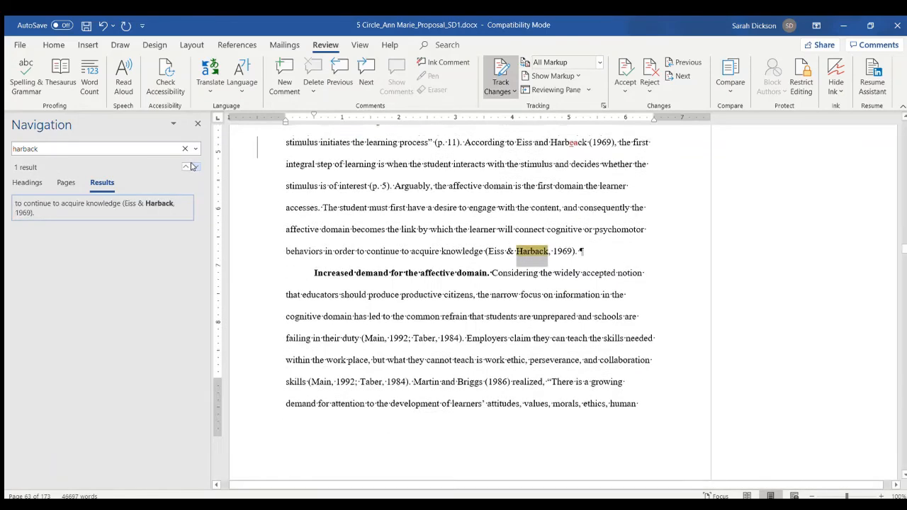
left_click(540, 201)
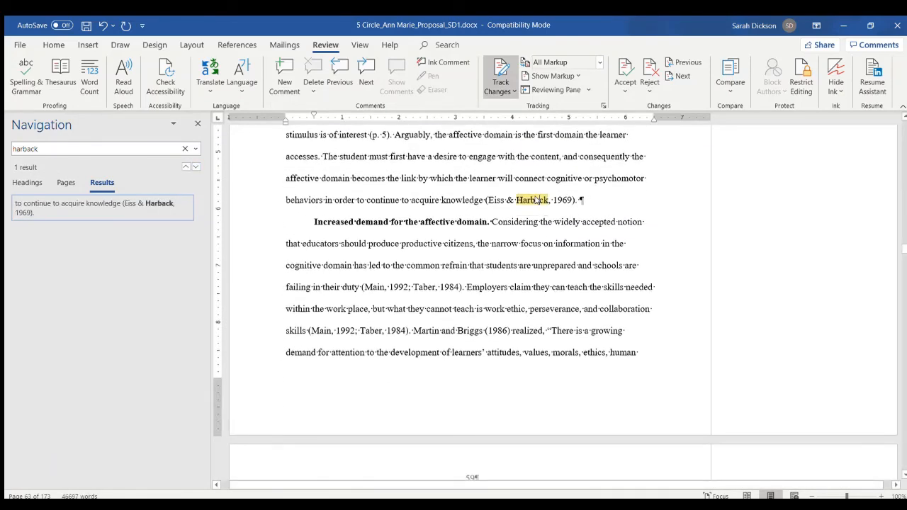
key("BackSpace")
type("ee")
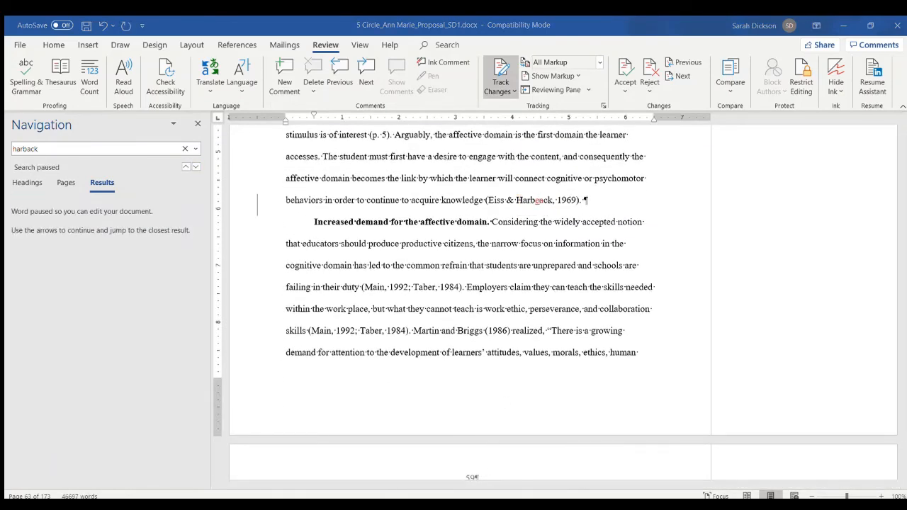